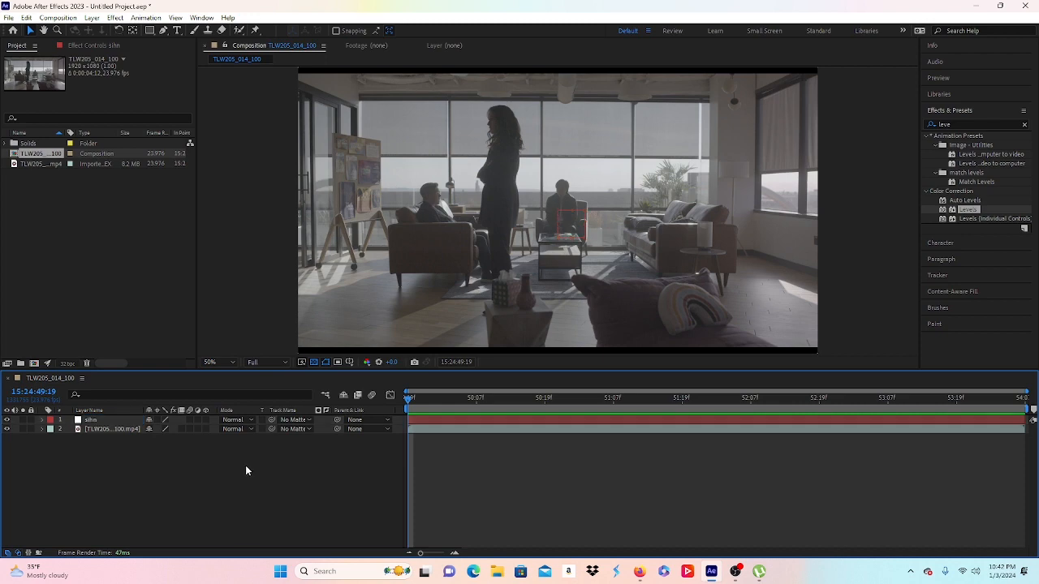
Step: Select the TLW205 footage layer and search Effects & Presets for 'mocha'
click(123, 429)
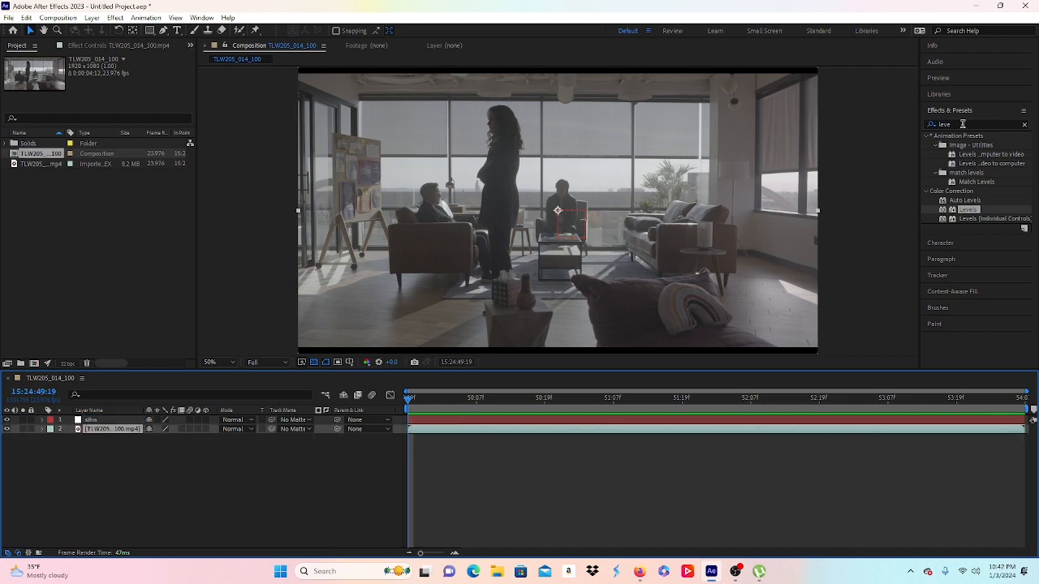
click(938, 123)
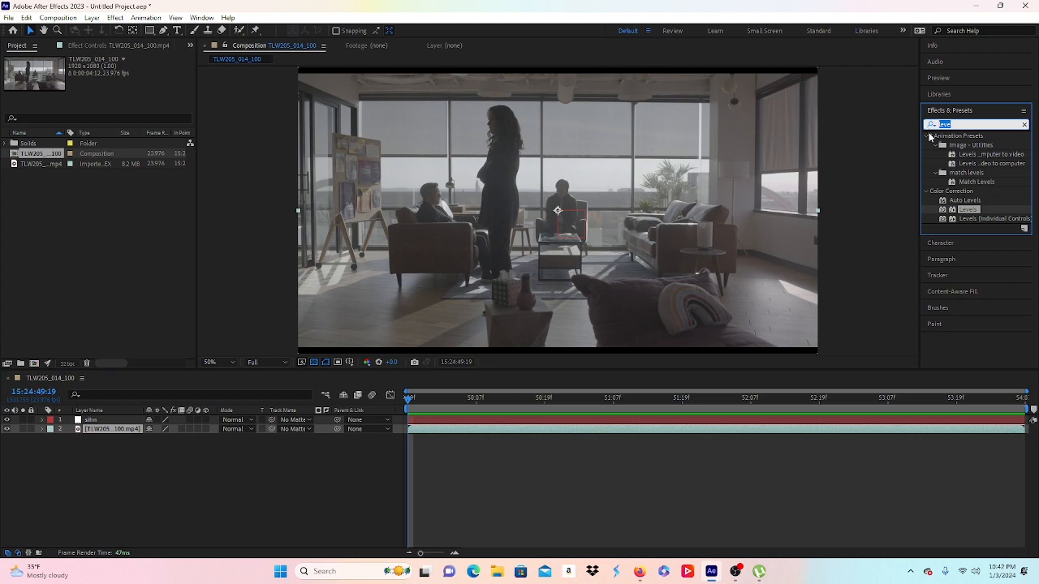
text(moc)
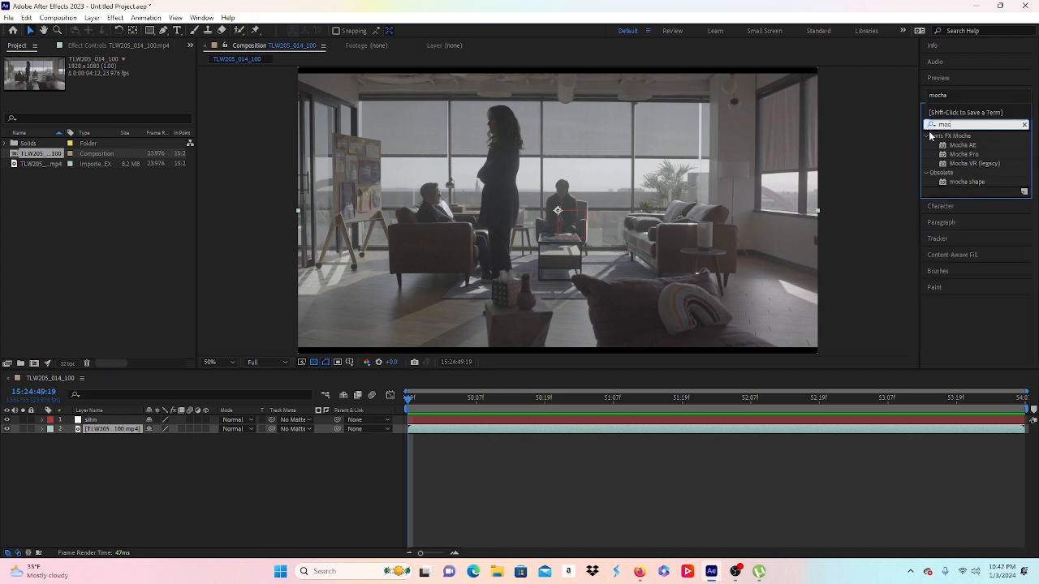
text(ha)
Step: Apply Mocha AE to the footage layer and launch its Mocha interface
double_click(963, 146)
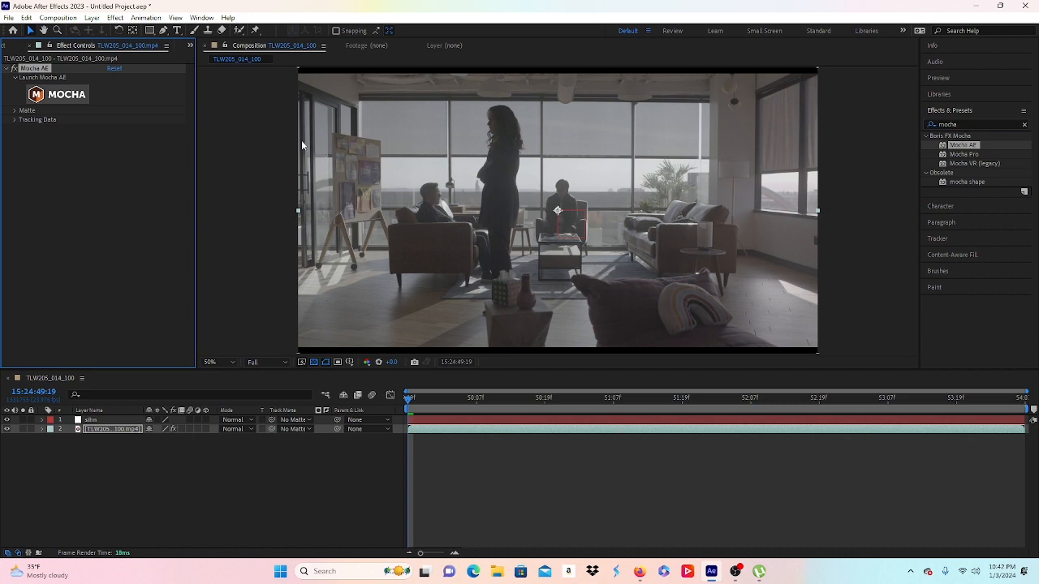
click(57, 94)
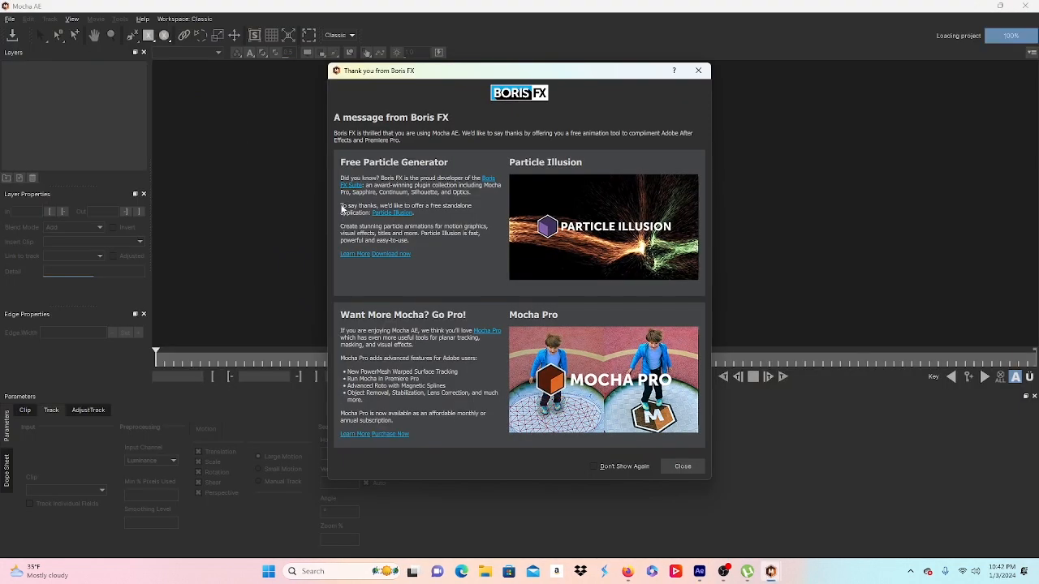
Step: Dismiss the Boris FX message and Welcome screen, then pick the X-Spline tool
click(670, 466)
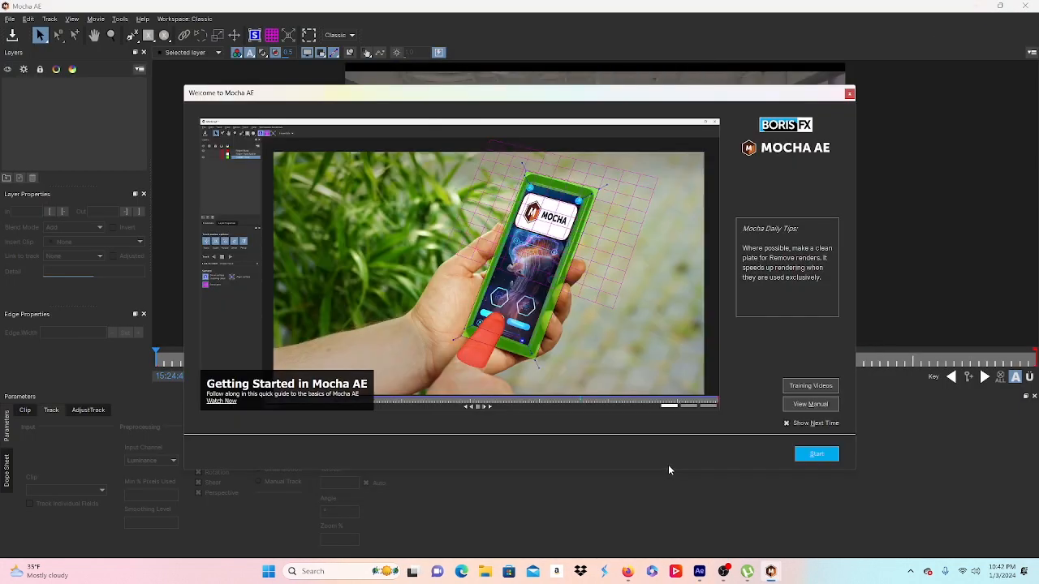
click(817, 454)
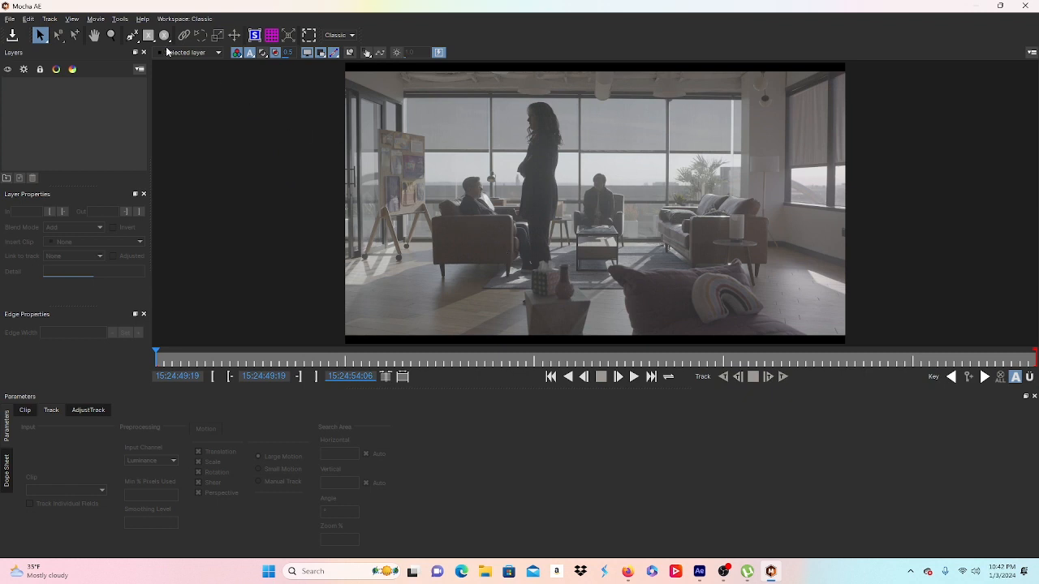
click(132, 35)
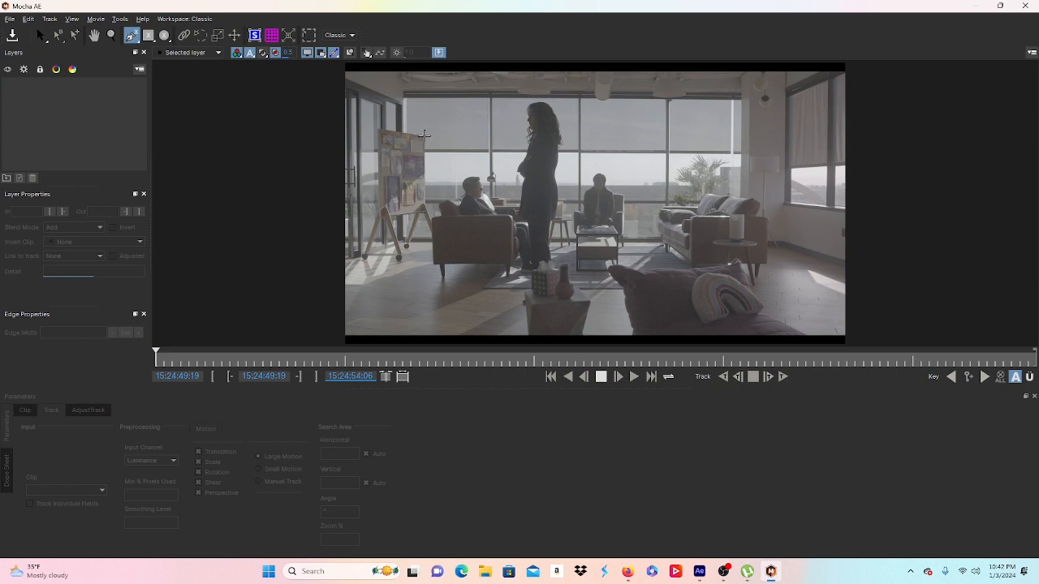
Step: Outline the easel board with a closed four-point X-Spline shape and frame it in view
click(423, 135)
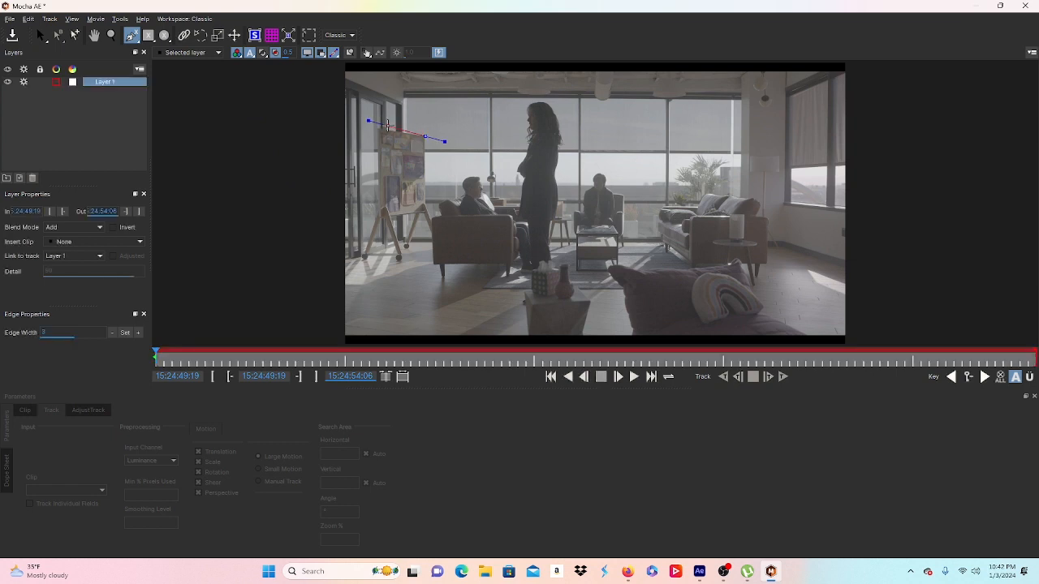
click(376, 130)
click(379, 218)
right_click(425, 210)
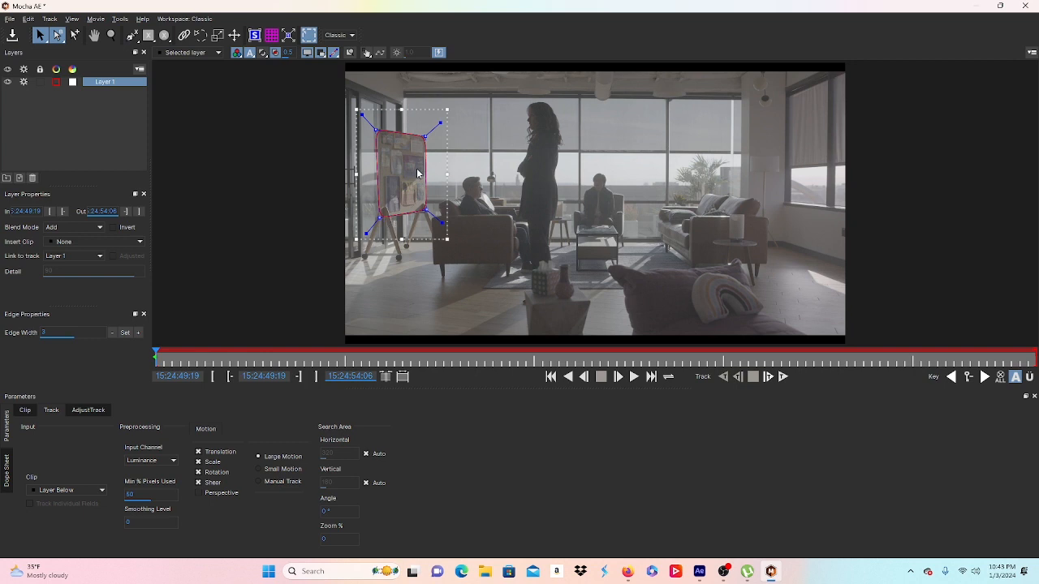
key(z)
drag(418, 169, 418, 130)
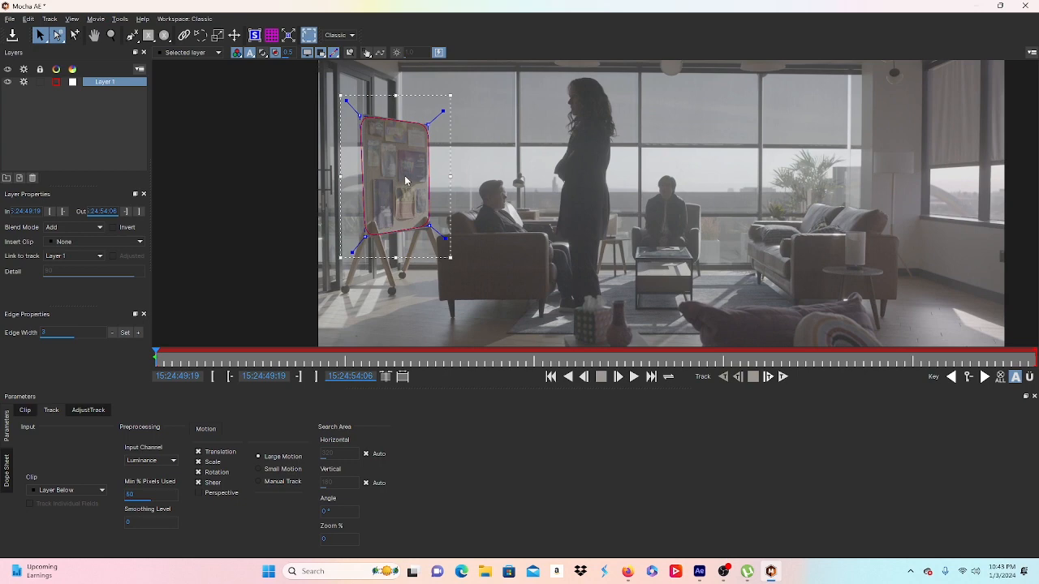
key(x)
drag(405, 176, 451, 166)
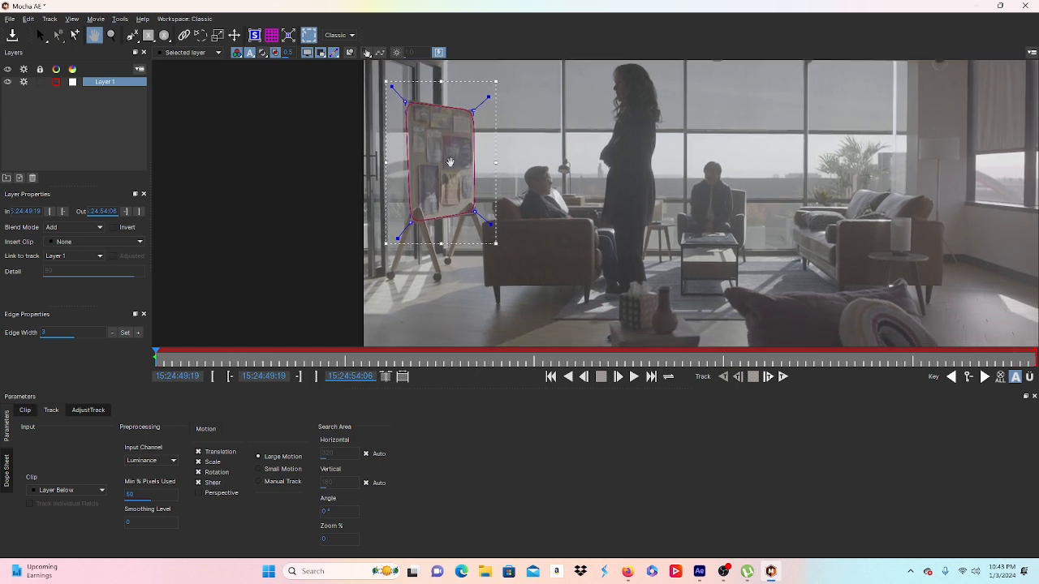
key(s)
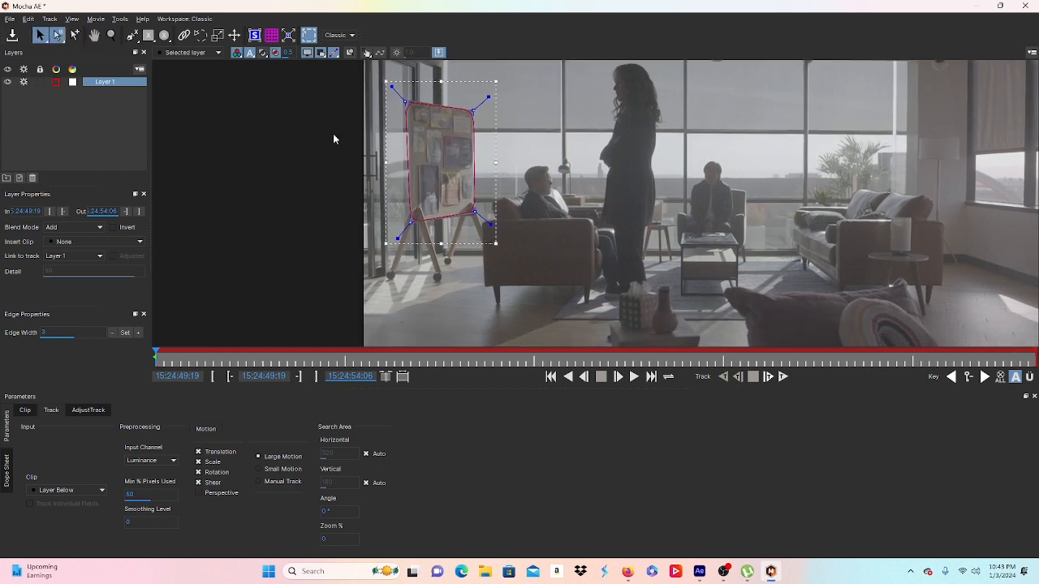
Step: Set Layer 1's Min % Pixels Used to 90
double_click(141, 497)
text(90)
double_click(94, 82)
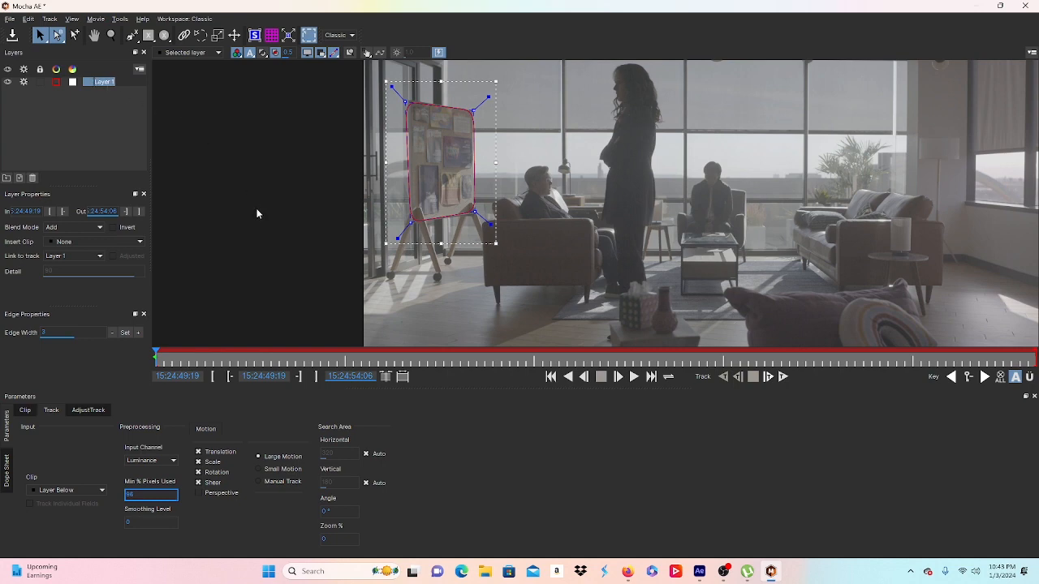
Step: Keep the Classic workspace layout and rename Layer 1 to 'sihn'
click(339, 36)
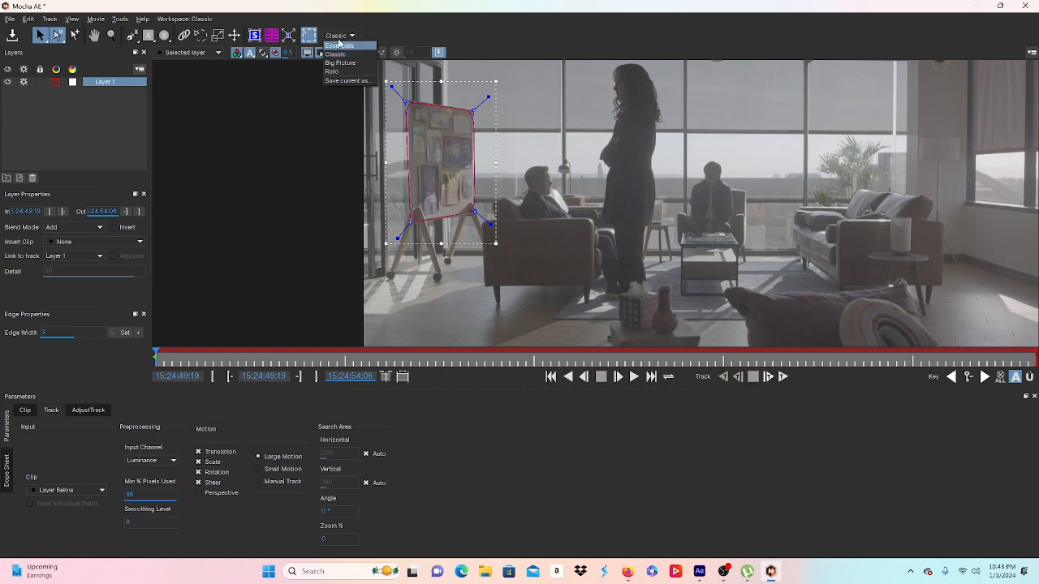
click(339, 55)
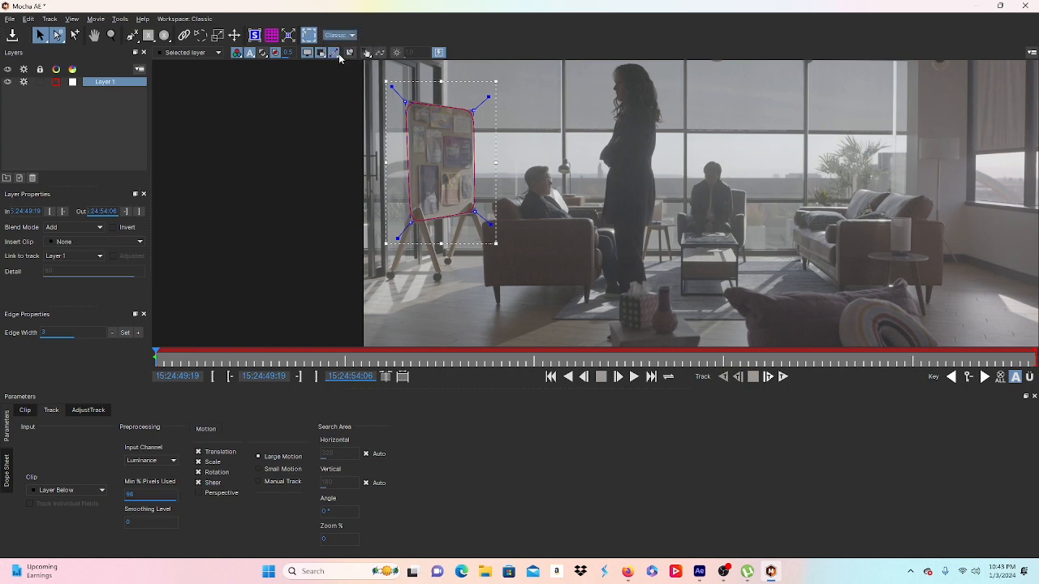
double_click(121, 83)
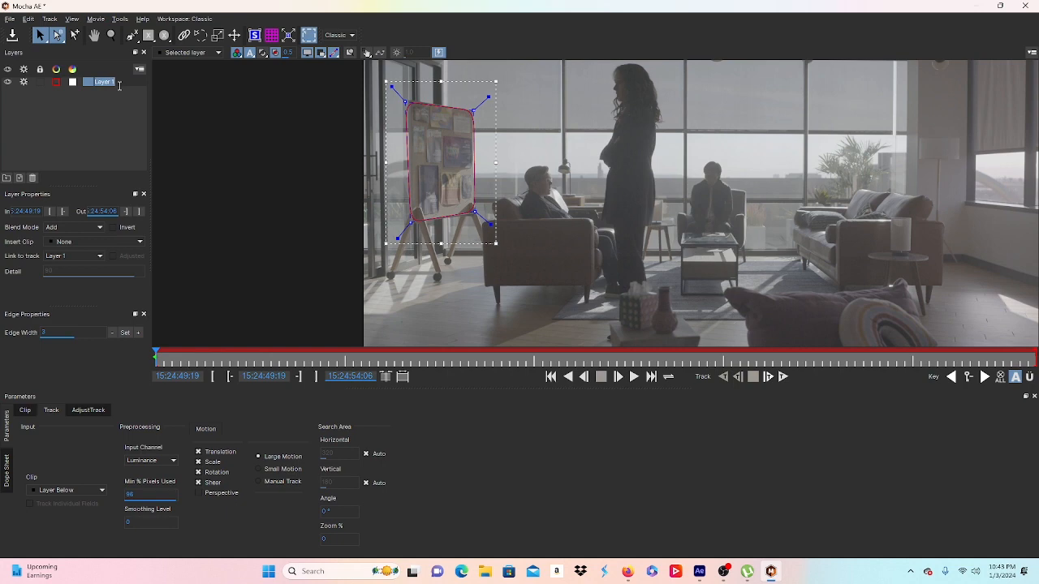
text(c)
key(BackSpace)
click(84, 113)
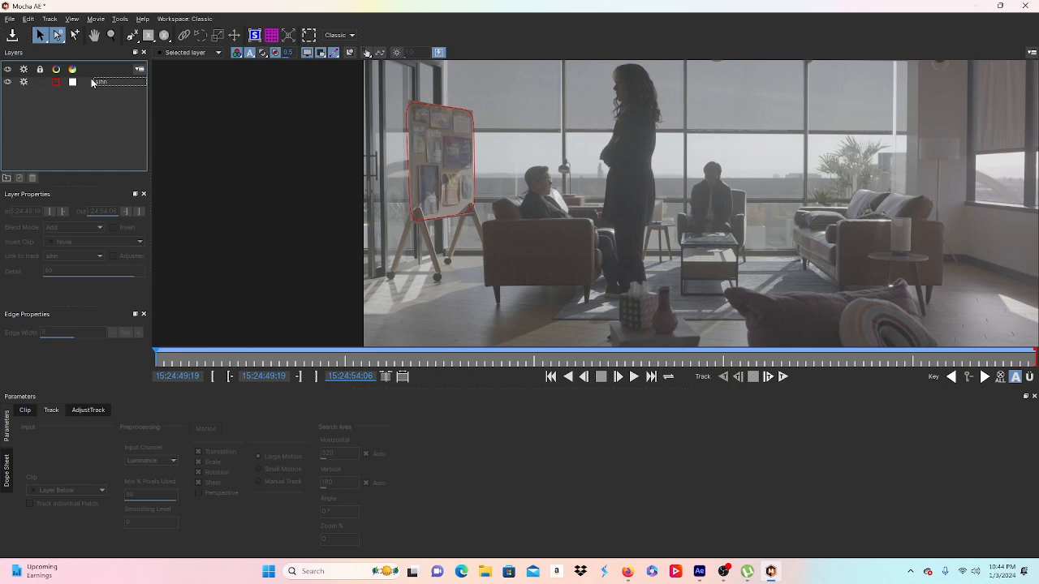
click(93, 82)
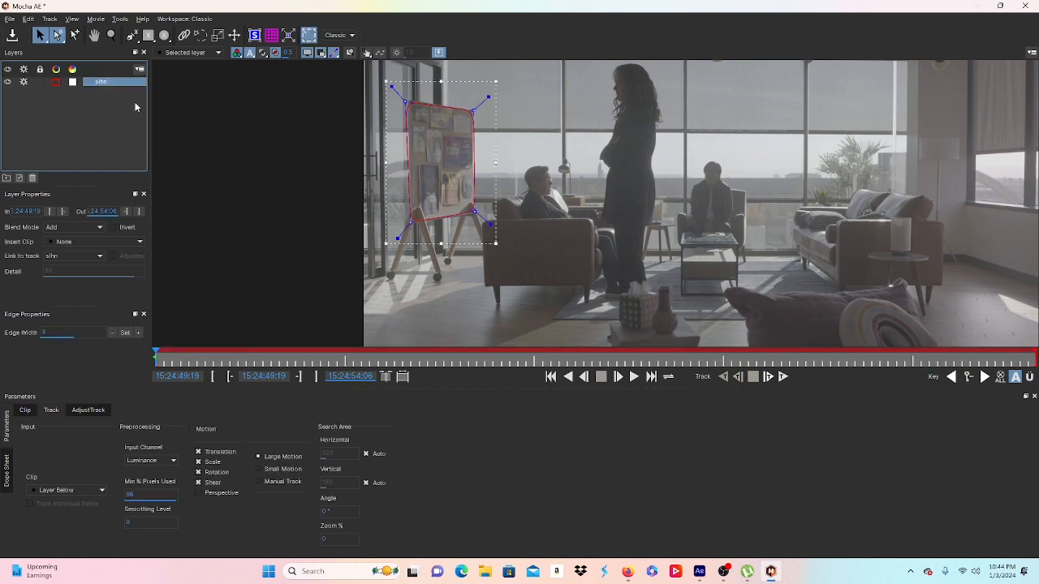
Step: Track the sihn shape forward from frame one with Show Grid on, then close Mocha
click(782, 377)
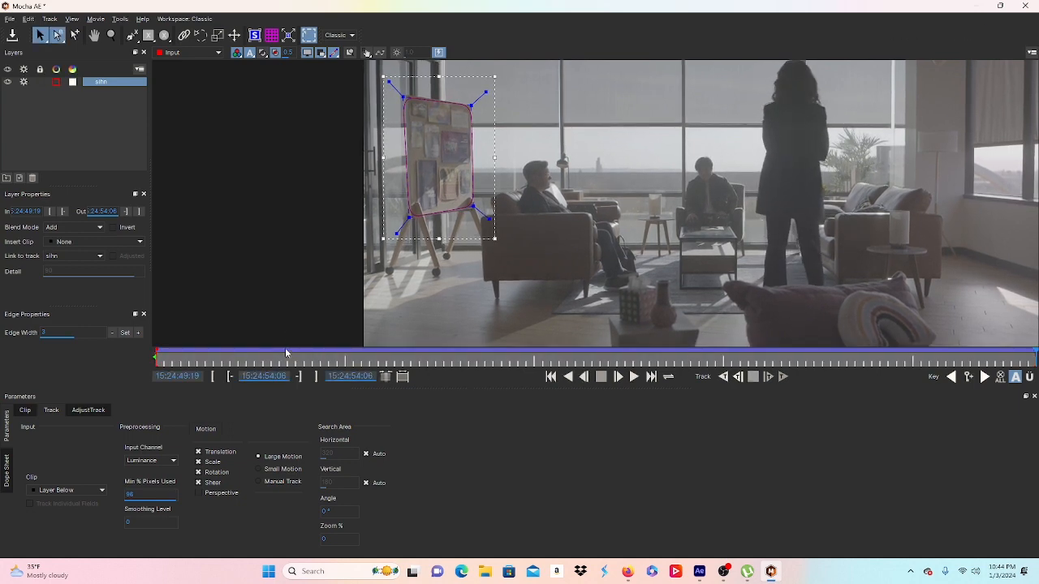
drag(285, 352, 136, 339)
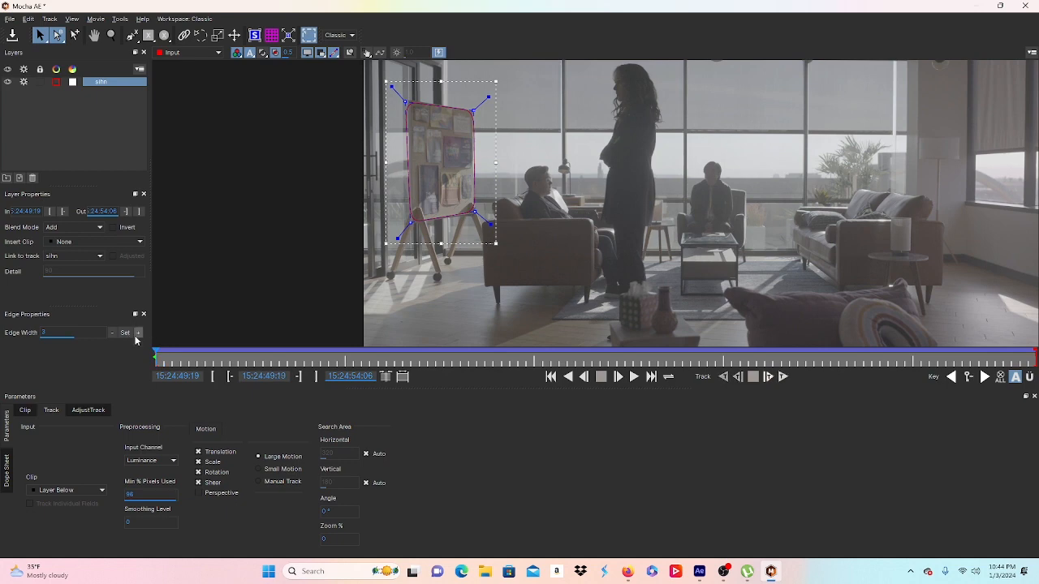
click(271, 35)
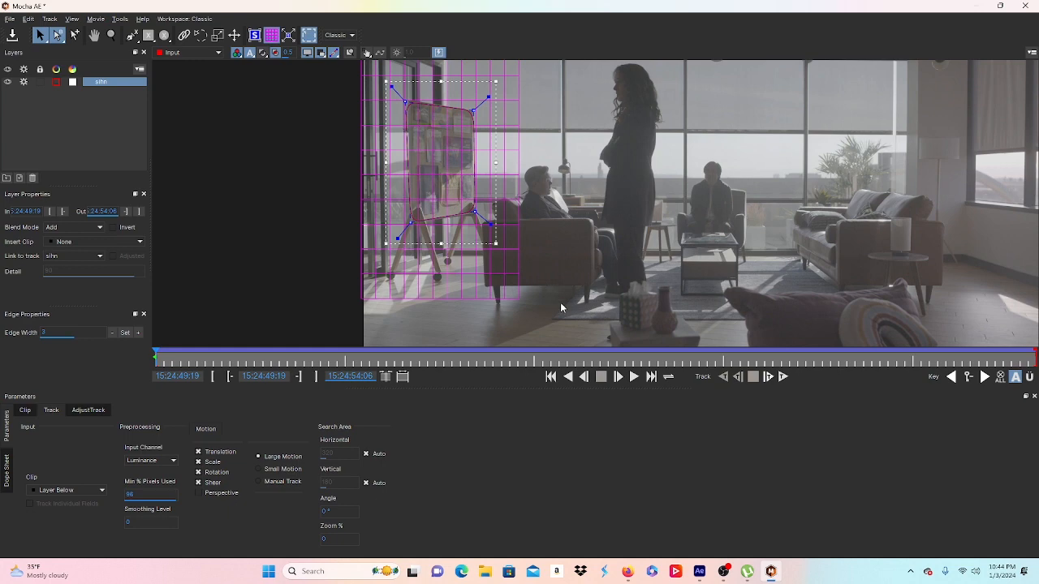
click(634, 377)
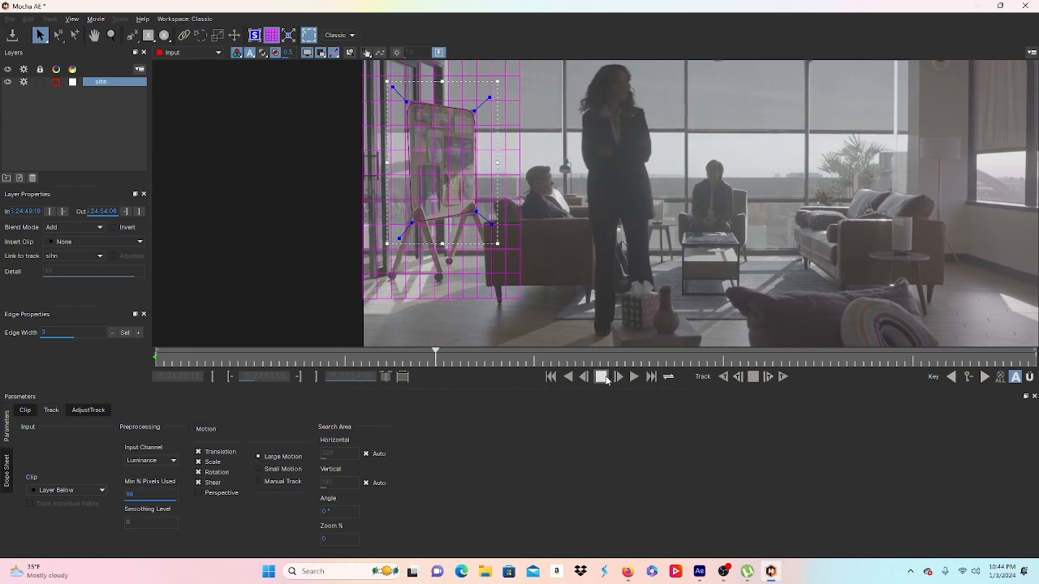
click(610, 378)
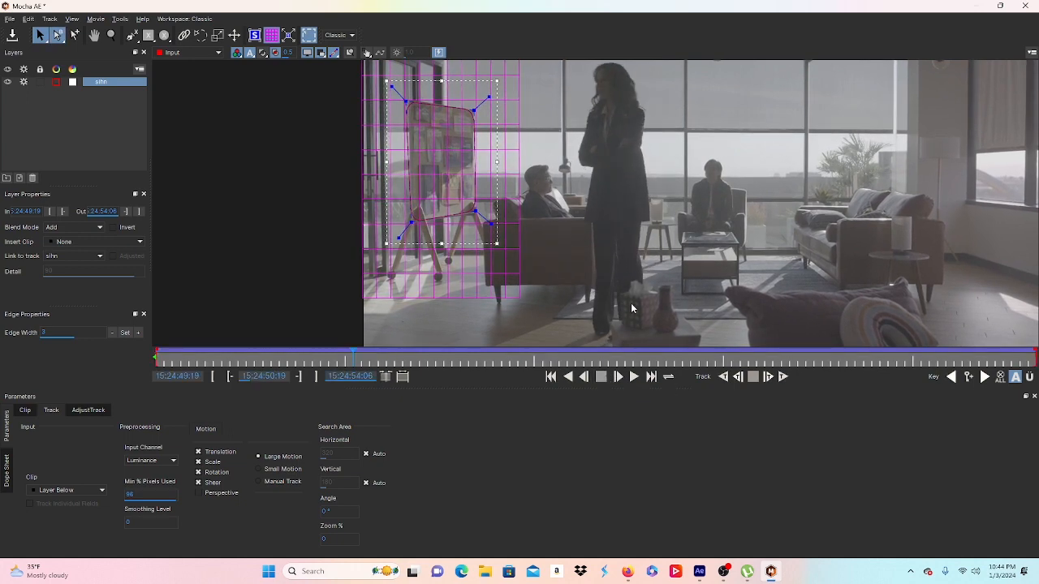
click(1024, 5)
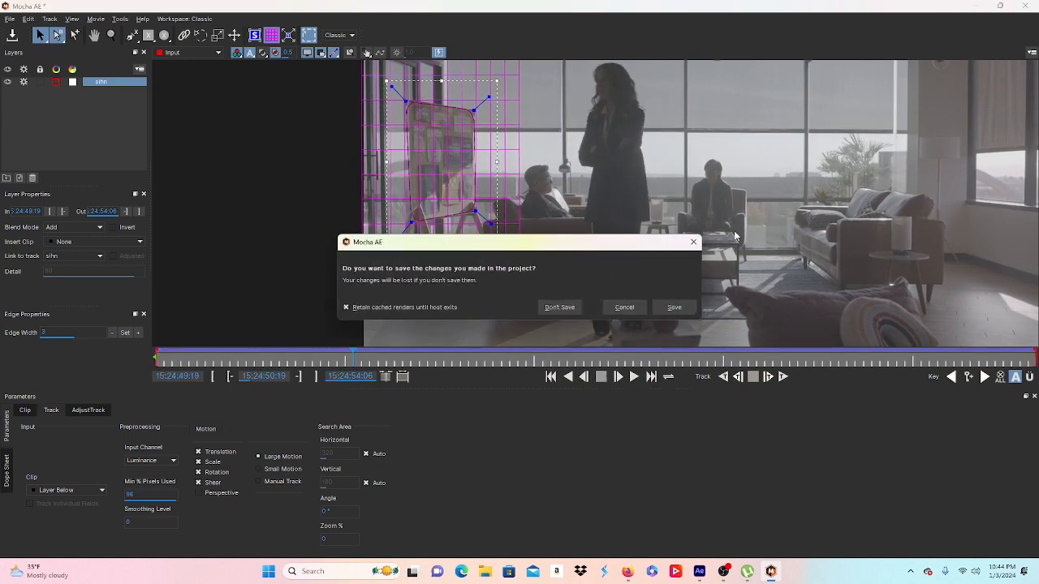
Step: Save the Mocha changes and expand Mocha AE's Tracking Data in Effect Controls
click(682, 307)
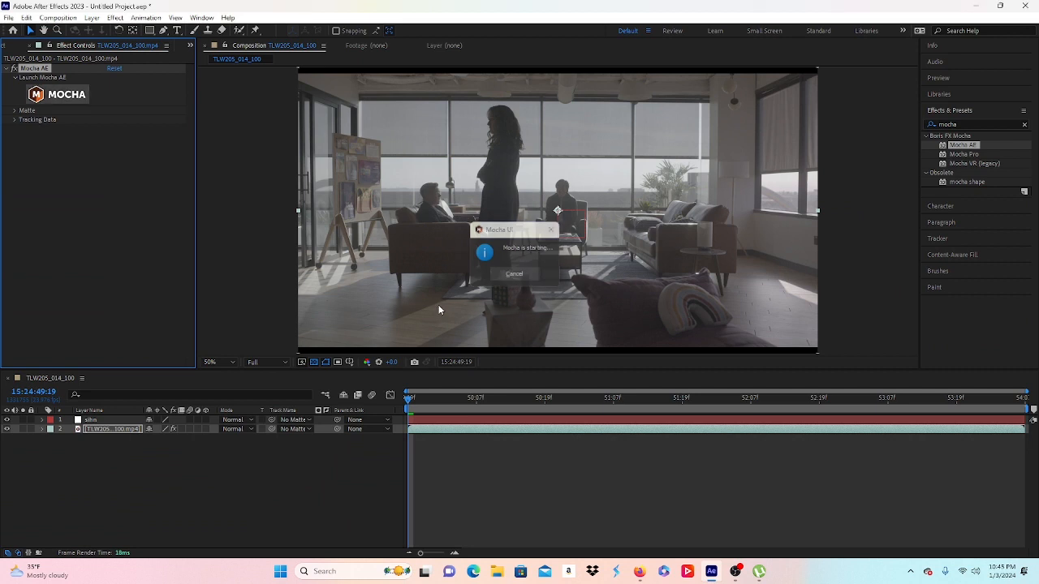
click(14, 119)
Step: Create track data from the sihn layer, exporting as Transform to layer 1. sihn
click(111, 129)
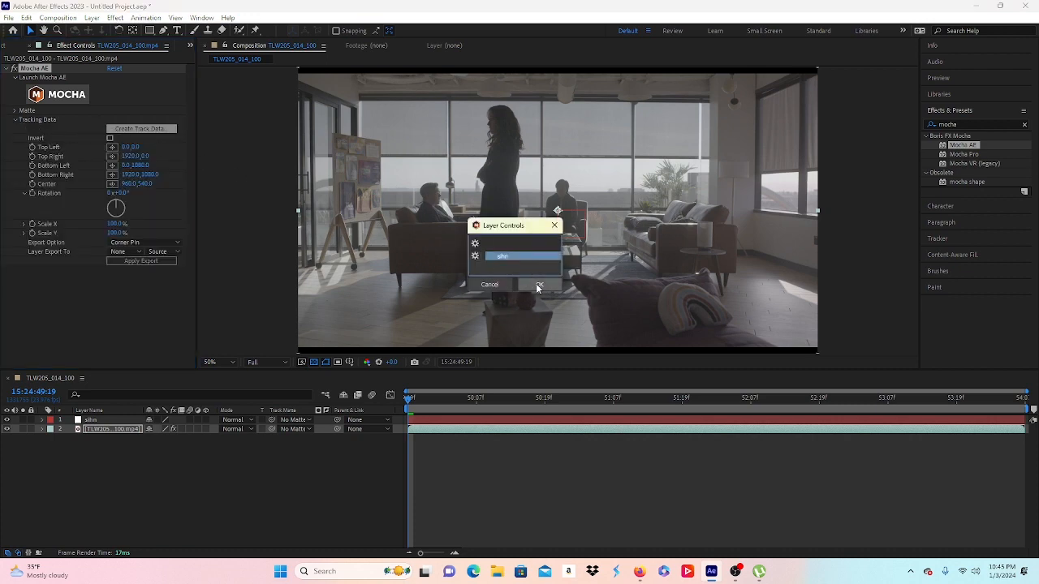
click(538, 285)
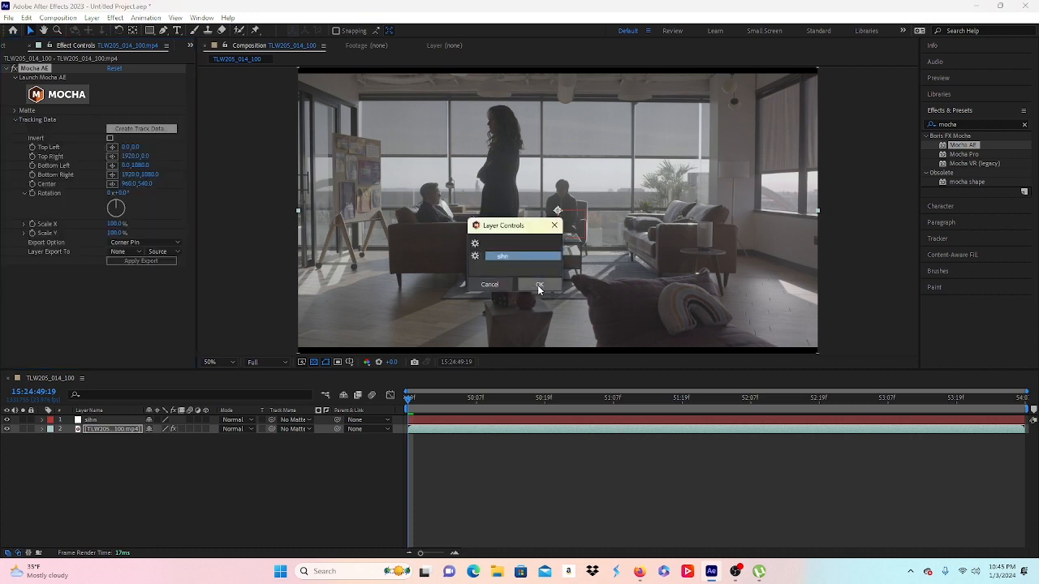
click(127, 242)
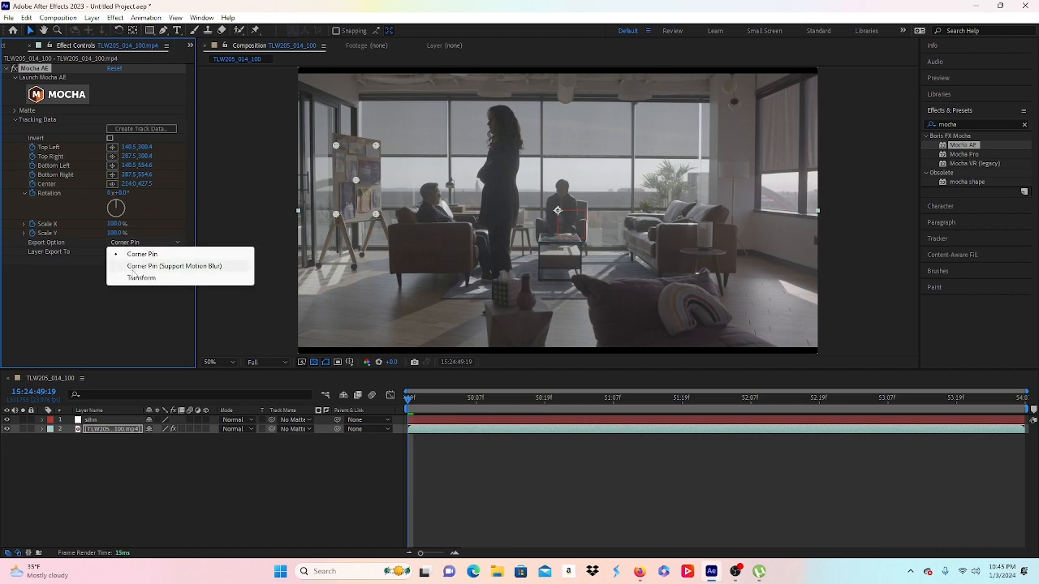
click(130, 278)
click(117, 252)
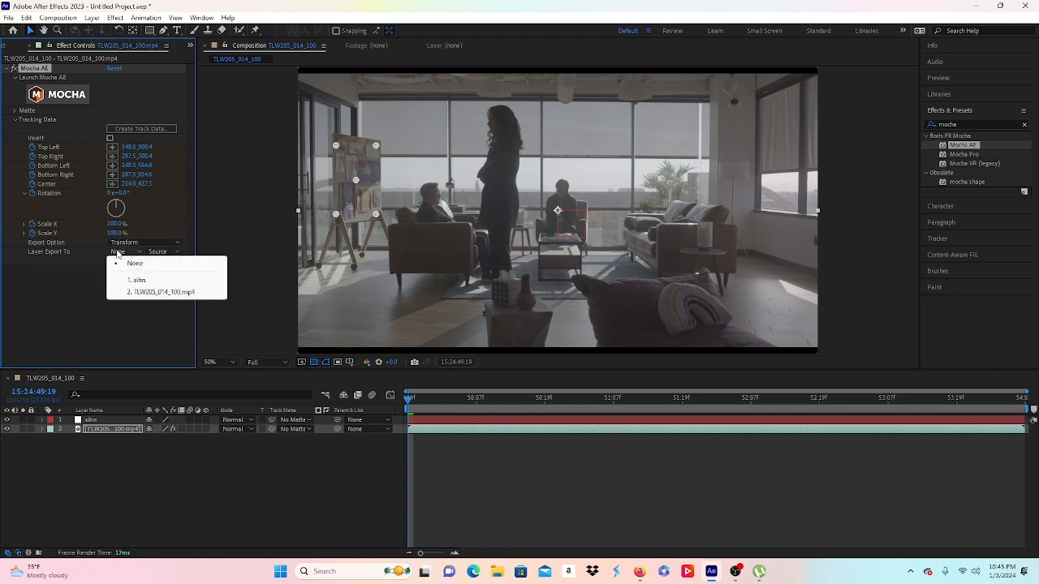
click(131, 281)
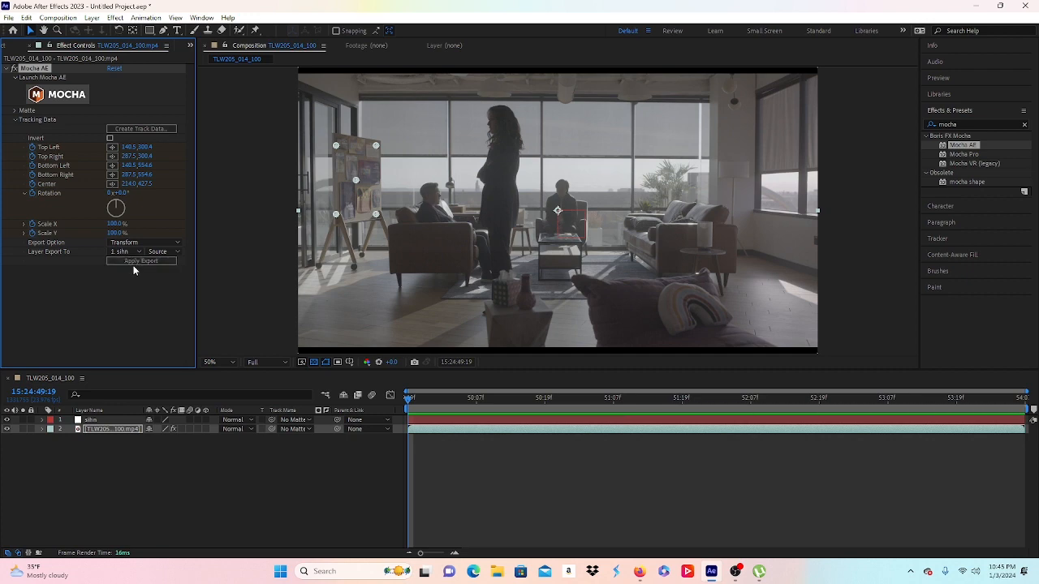
Step: Apply the Transform export to sihn, then duplicate the footage layer with Ctrl+D
click(130, 264)
click(185, 475)
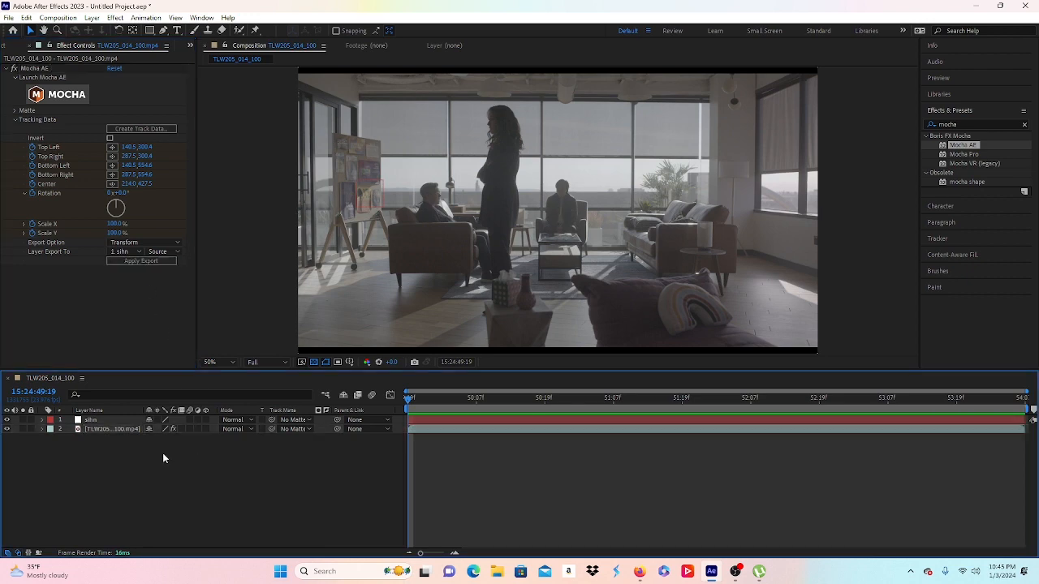
click(106, 427)
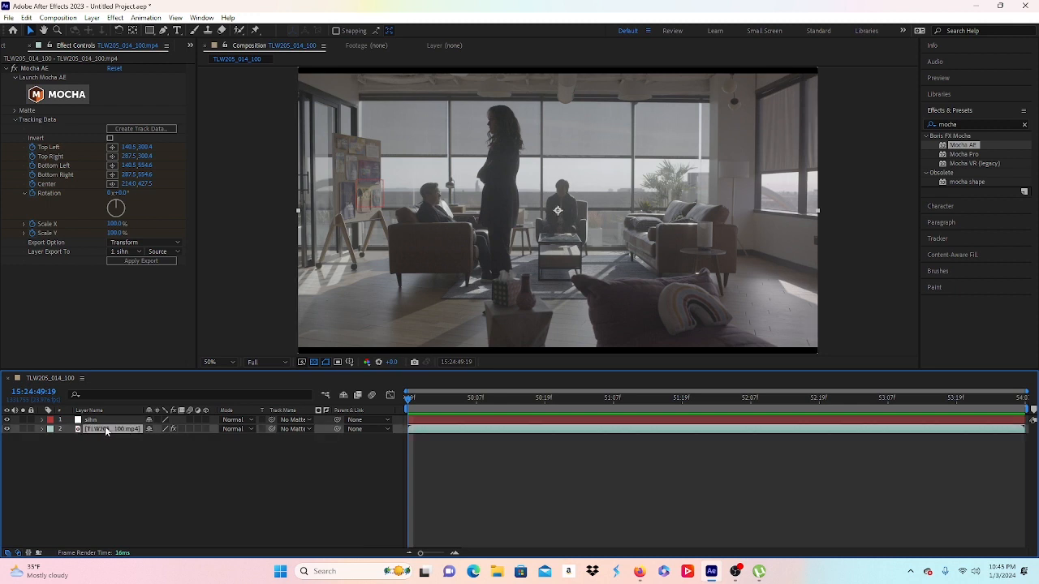
key(ctrl+d)
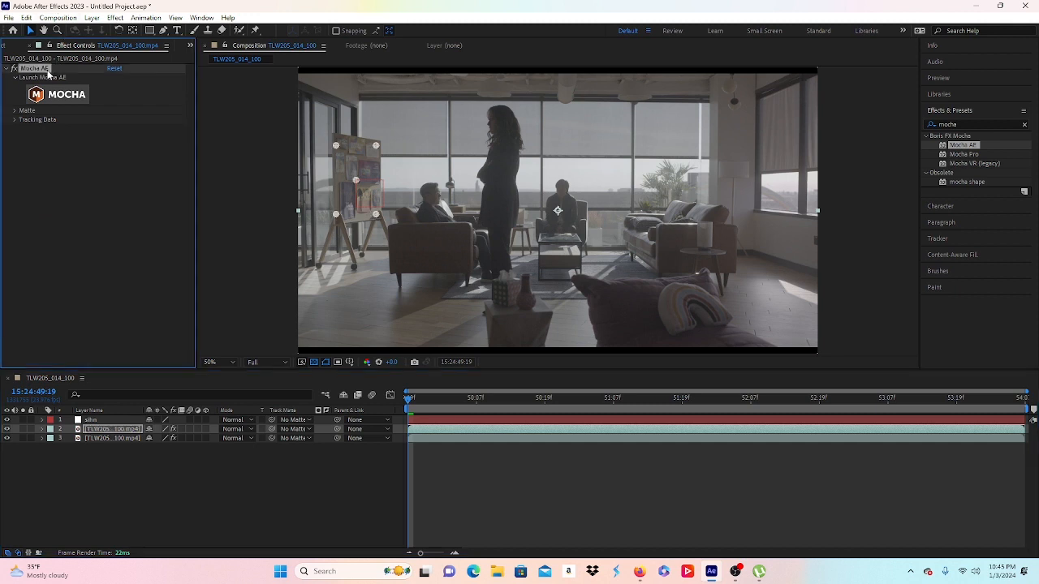
Step: Delete the Mocha AE effect from the duplicated footage layer 3
click(105, 438)
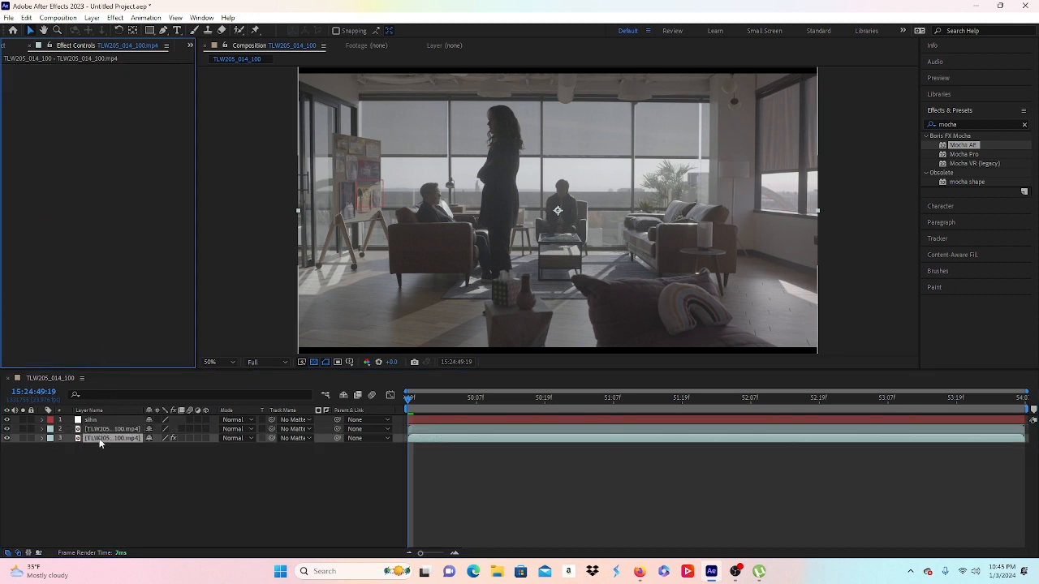
click(22, 70)
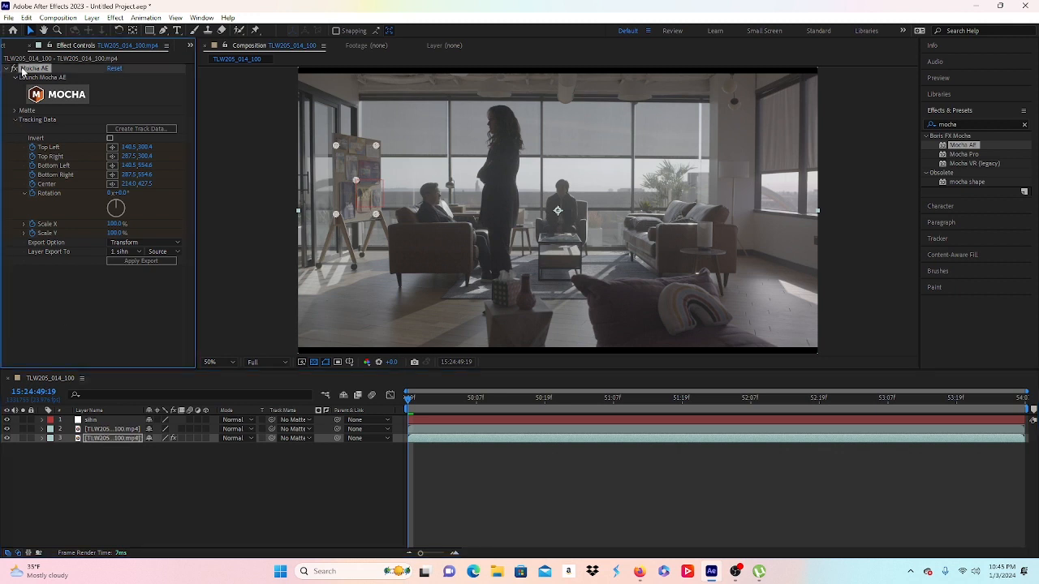
key(Delete)
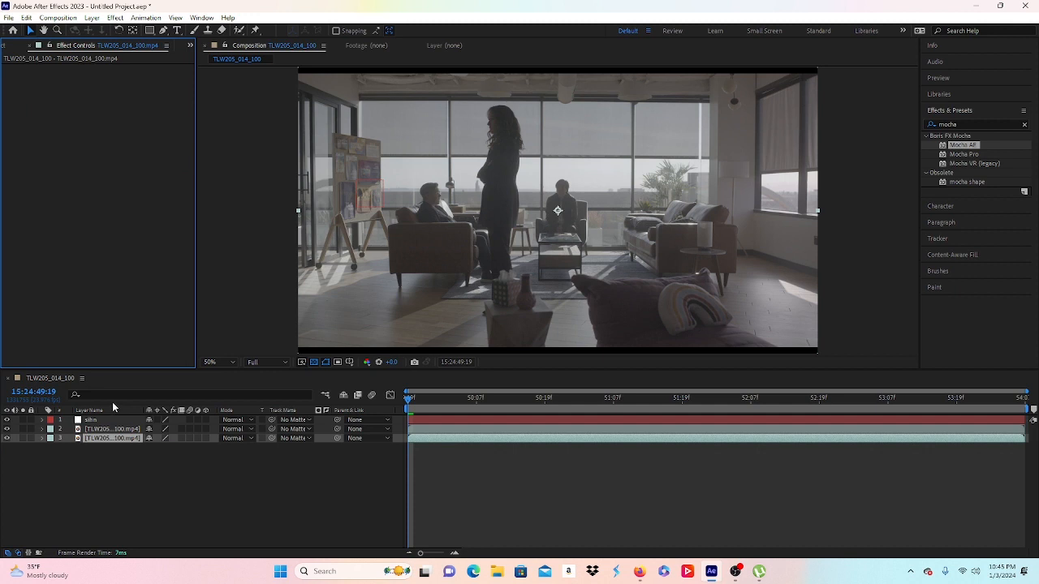
key(p)
key(p)
key(a)
key(a)
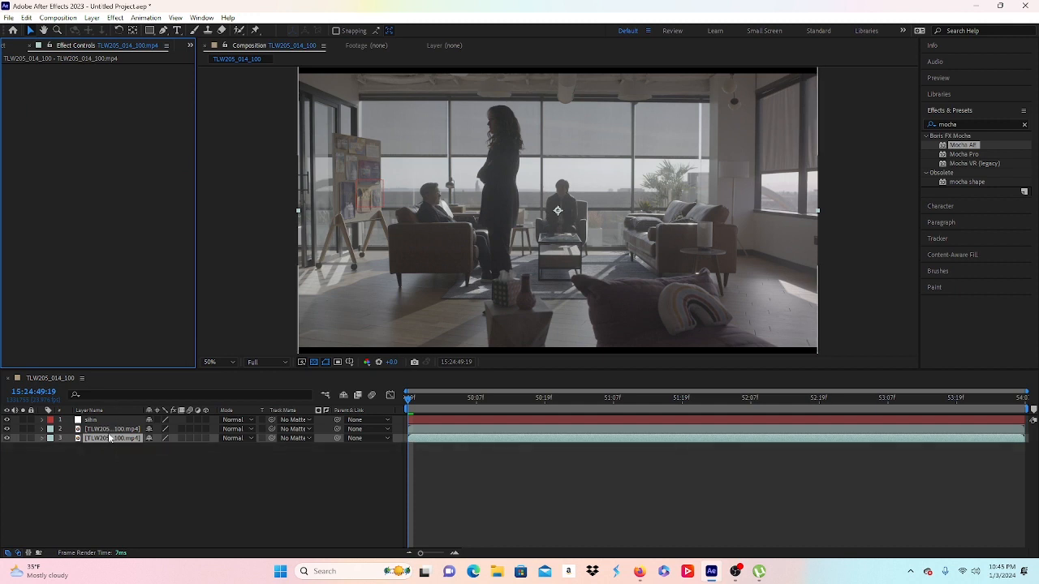
Step: Rename the duplicate footage layer 'plate' and the original footage layer 'paintout'
click(113, 438)
key(Return)
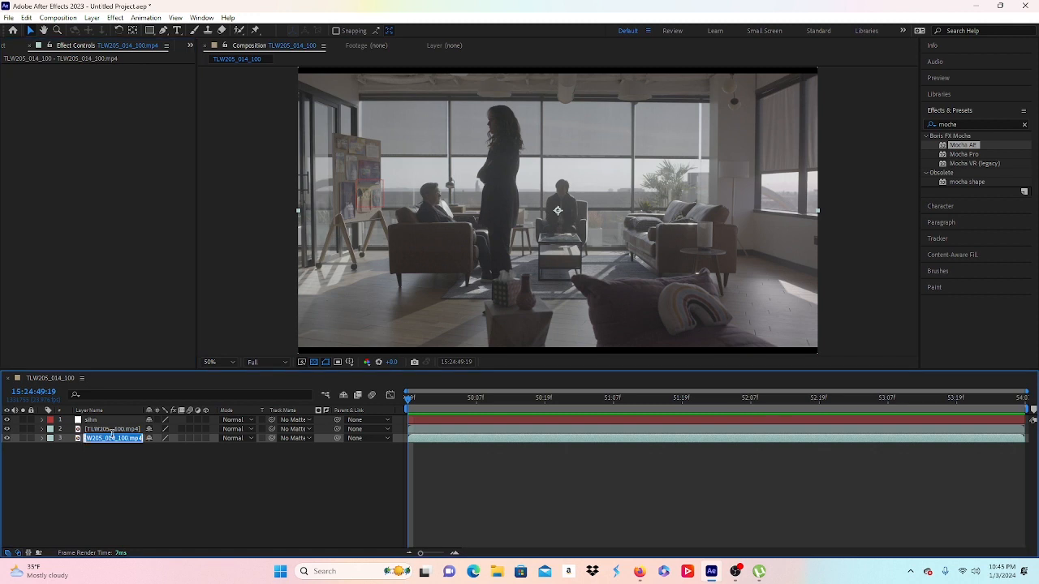
text(plate)
click(124, 470)
click(109, 428)
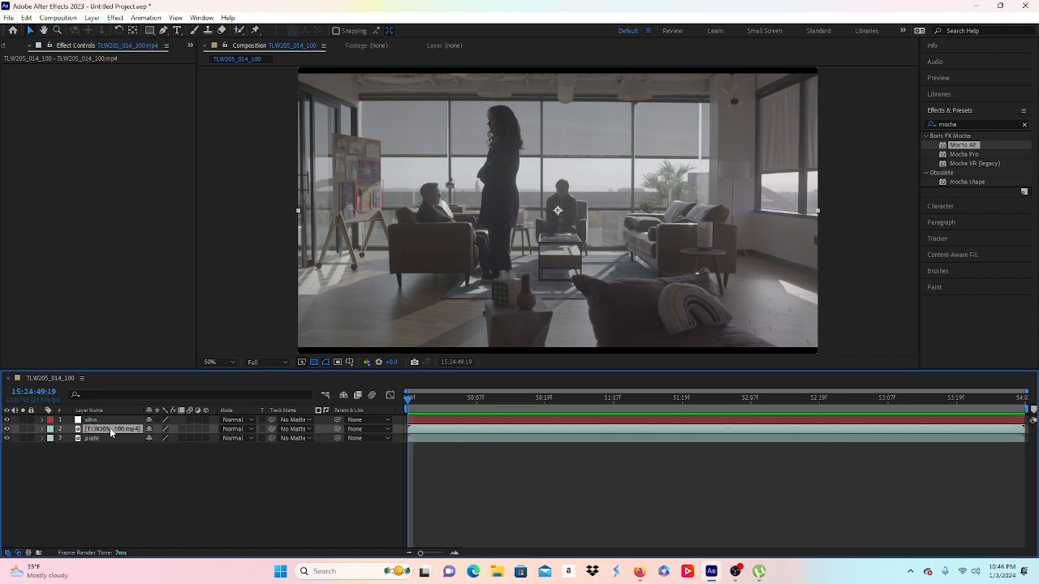
key(Return)
text(paintout)
Step: Name the layer 'paintout', move the playhead to a later frame, and bring up the Paint panel
click(125, 478)
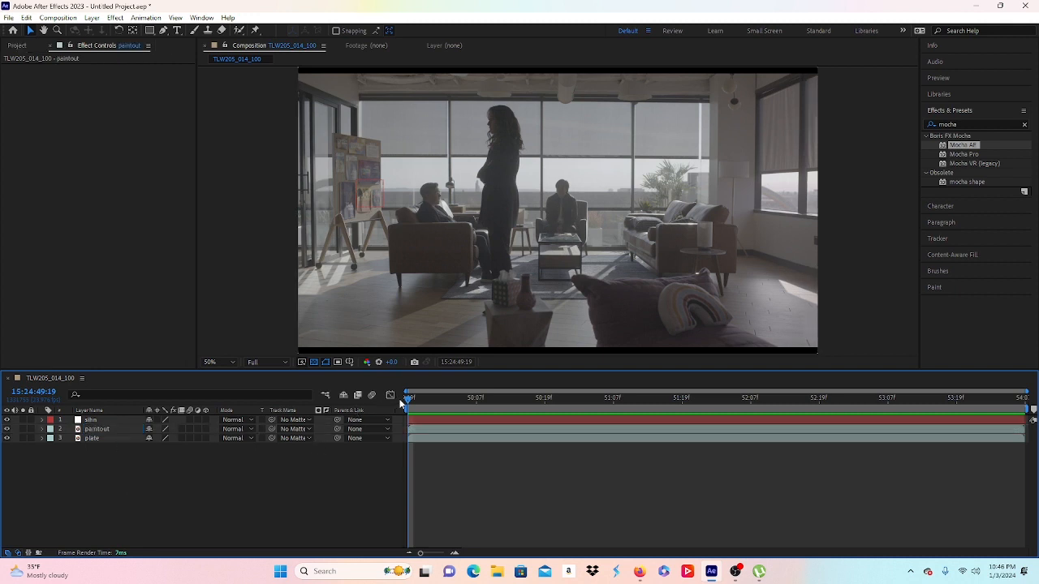
drag(410, 399, 839, 391)
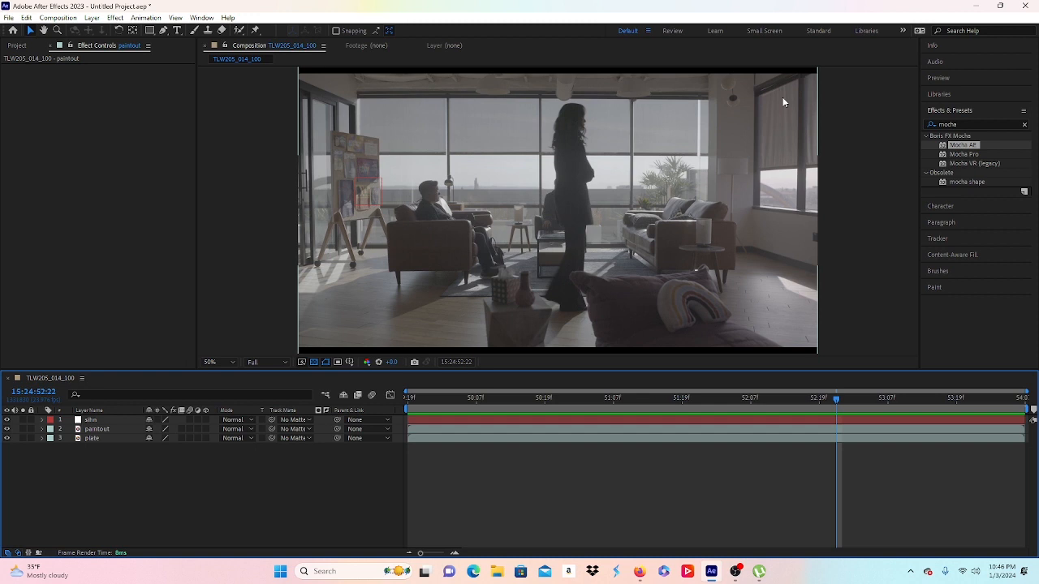
key(ctrl+8)
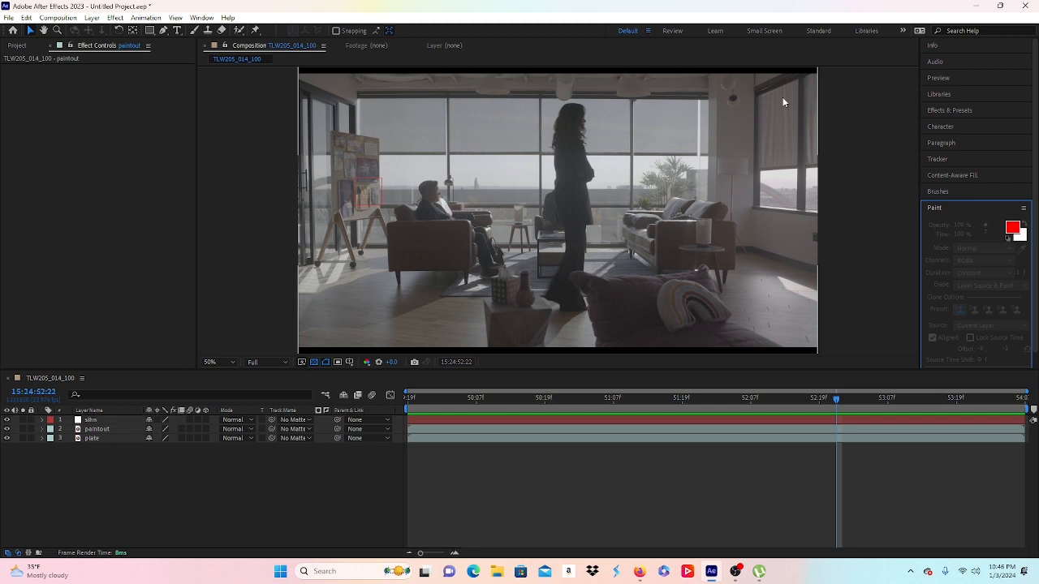
Step: Mark the current frame with a composition marker, select paintout, and switch to the Clone Stamp tool
key(shift+8)
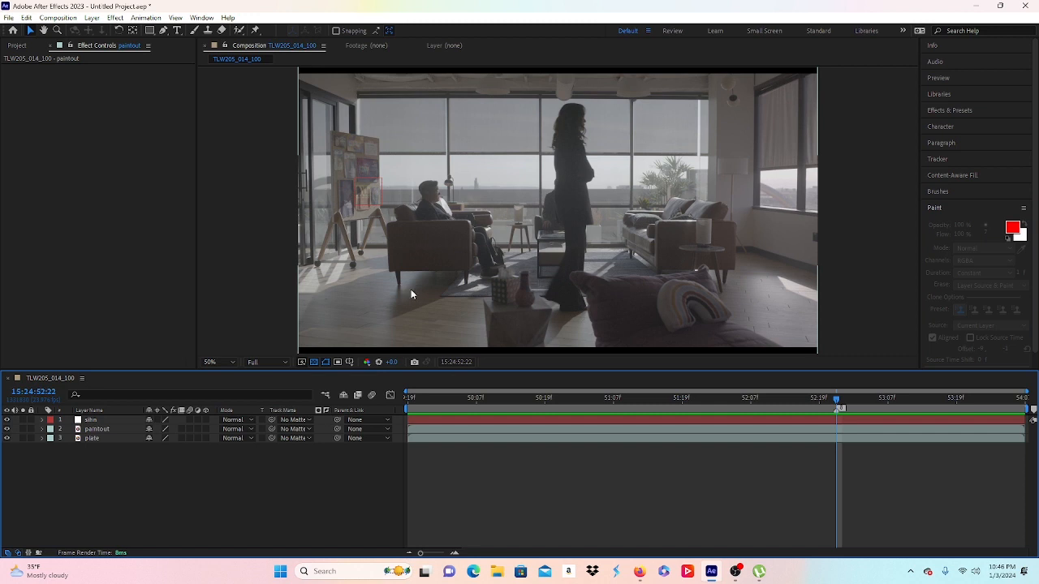
click(92, 430)
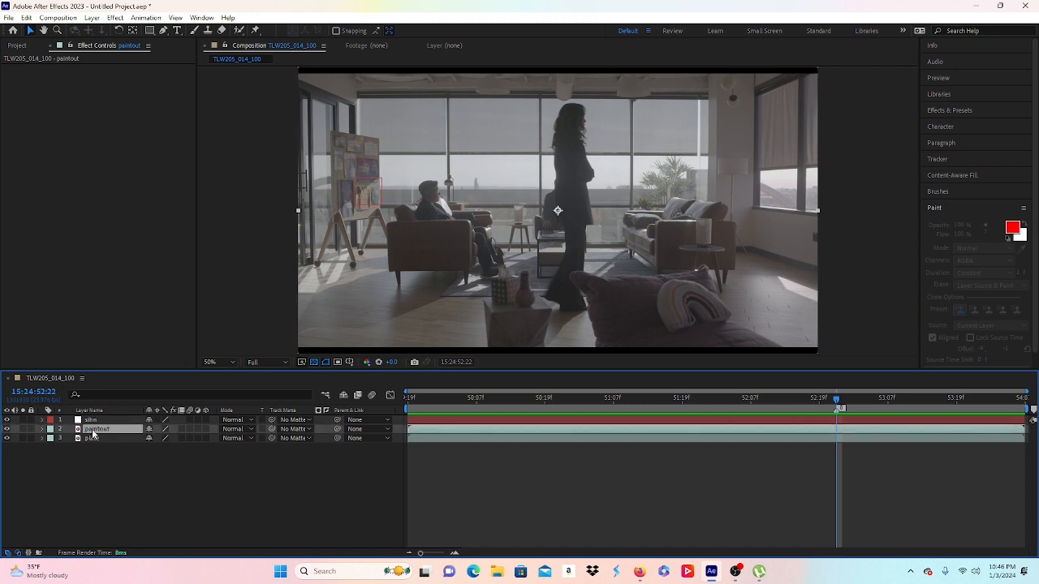
click(208, 31)
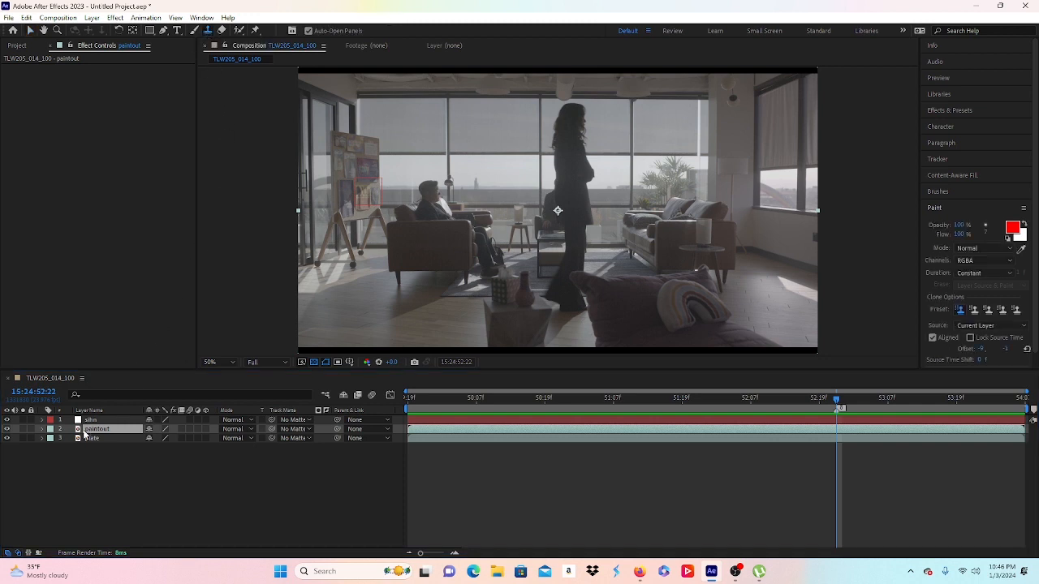
Step: Open paintout in its Layer viewer at 400%, framed on the window lamp, with Clone Stamp active
double_click(462, 233)
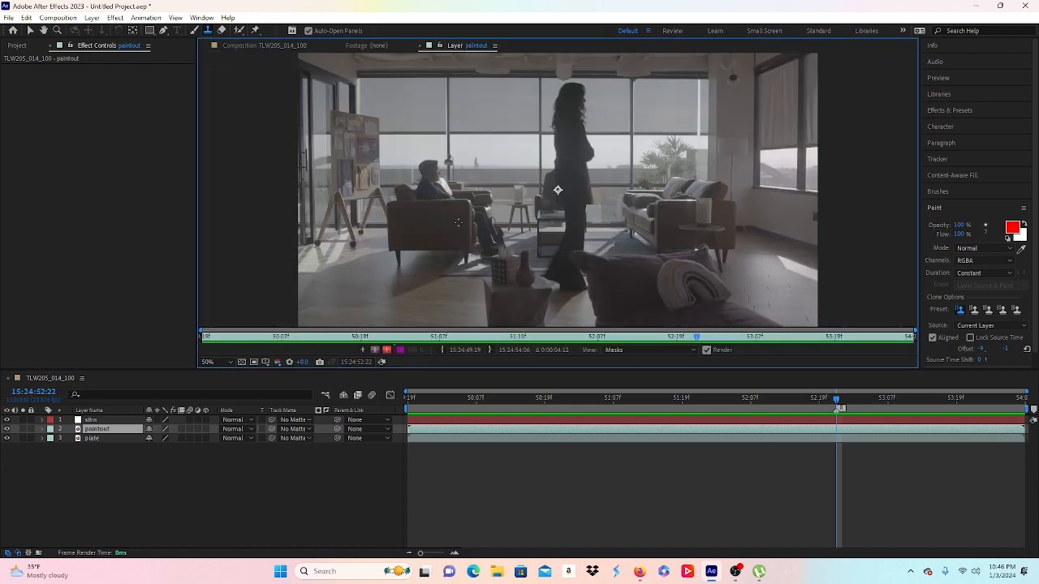
key(period)
key(period)
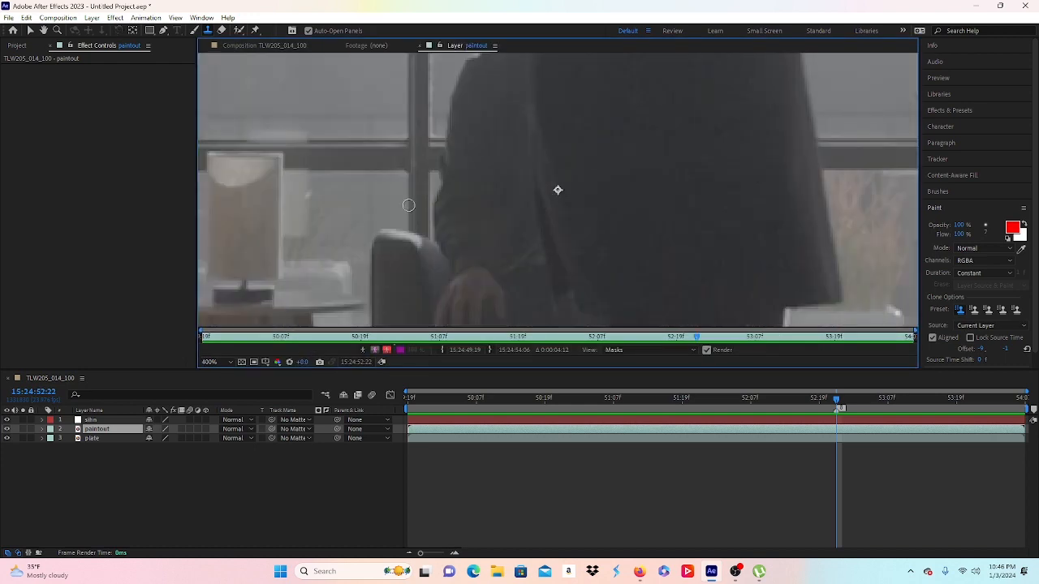
drag(374, 216, 615, 213)
key(ctrl+b)
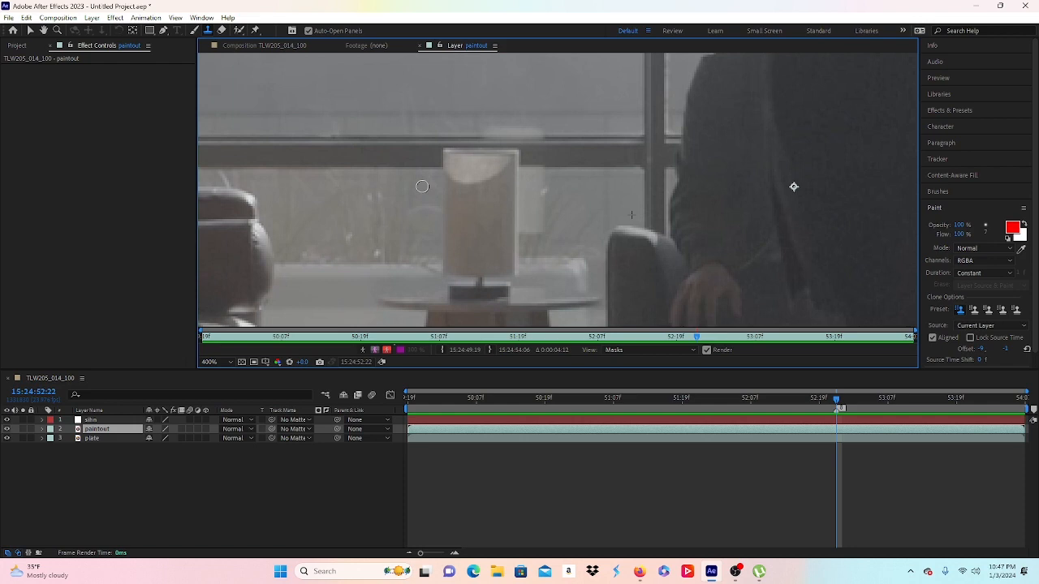
Step: Enlarge the clone brush, sample a source beside the lamp, and lay a first clone stroke
drag(422, 186, 441, 187)
alt+click(421, 195)
click(451, 198)
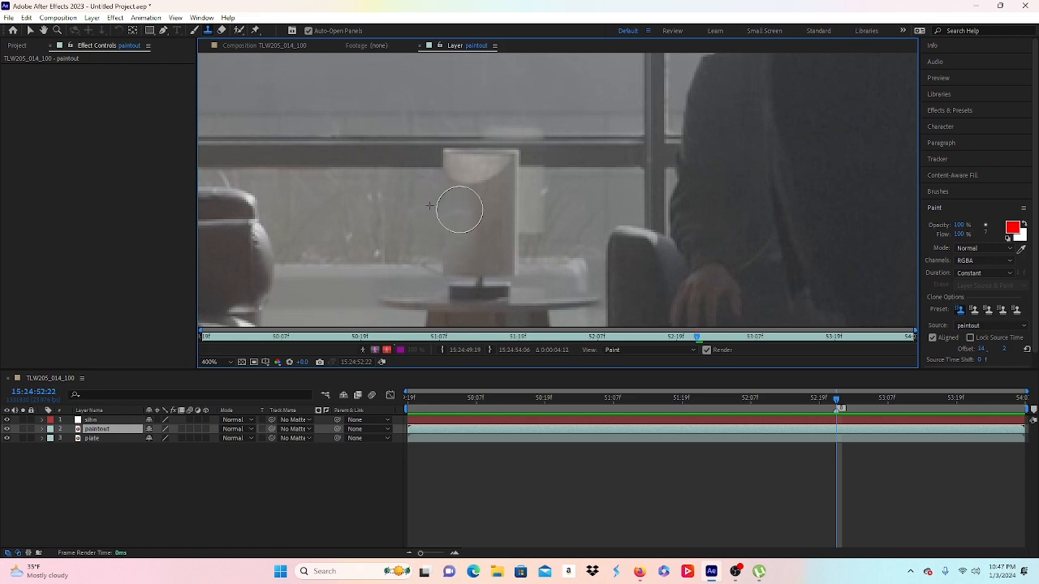
Step: Clone strokes around the lamp and table, undoing one bad dab right of the lamp
click(458, 208)
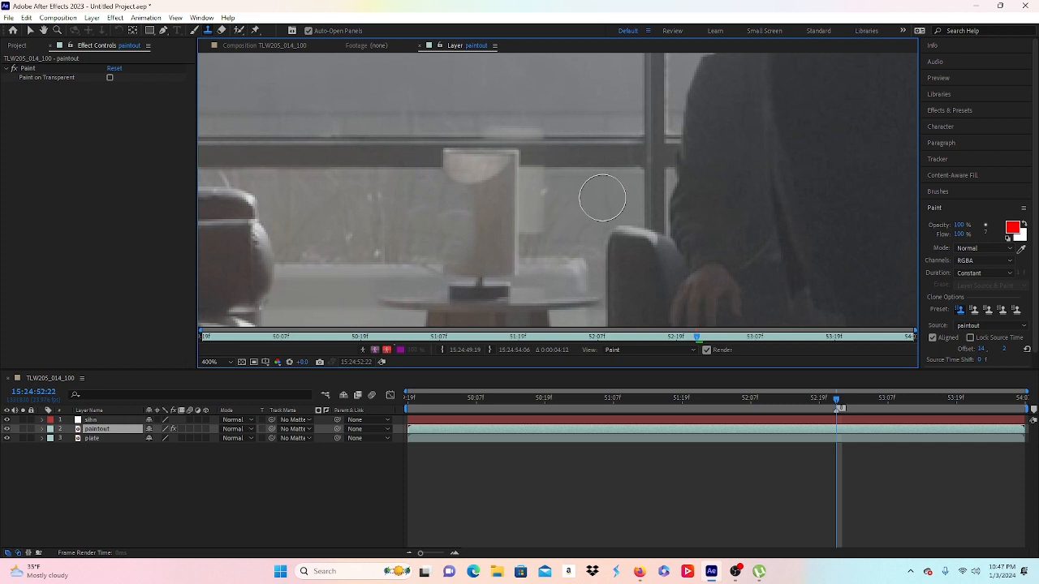
alt+click(603, 198)
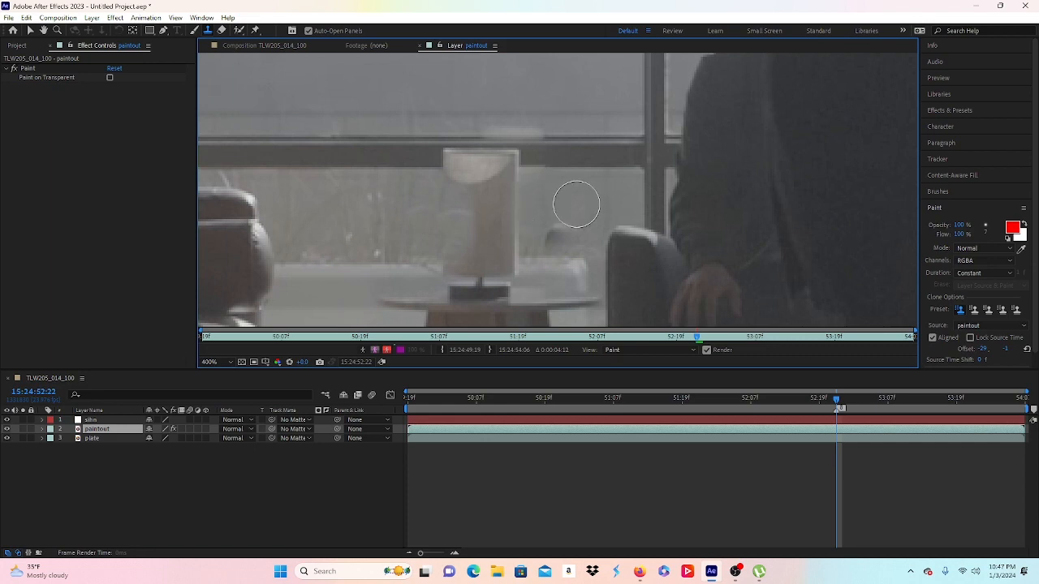
click(582, 202)
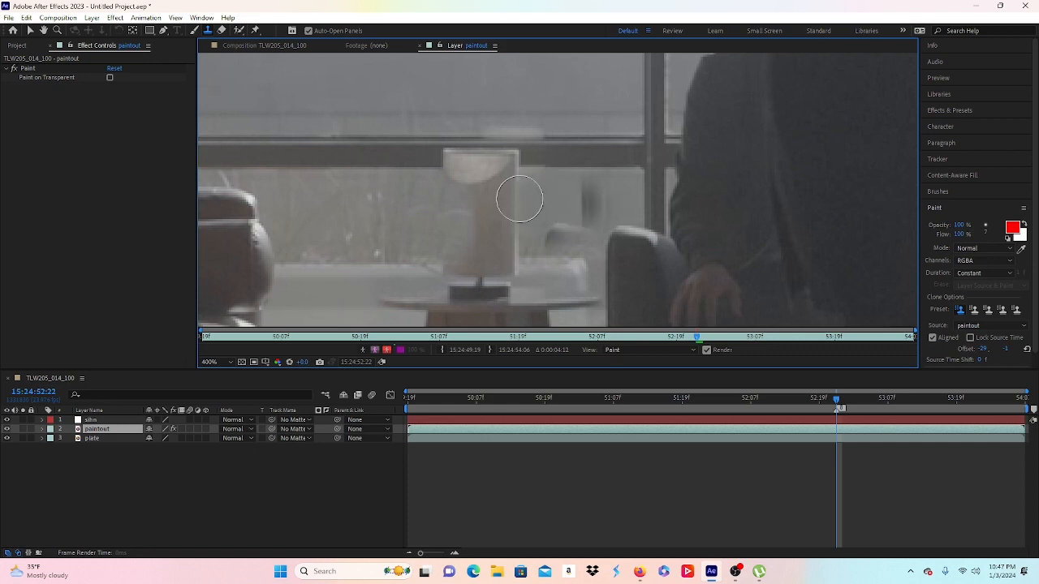
key(ctrl+z)
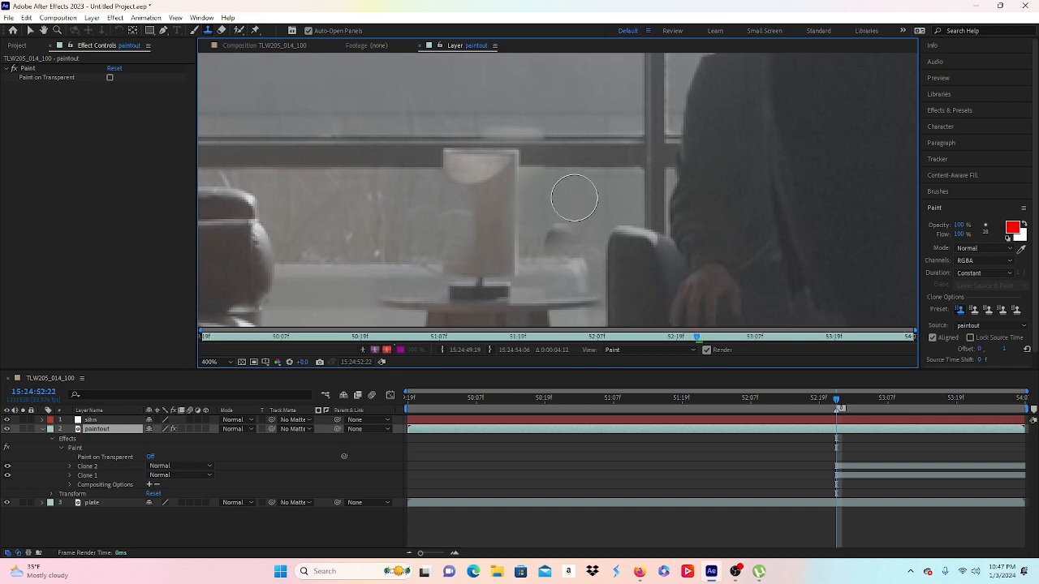
click(558, 229)
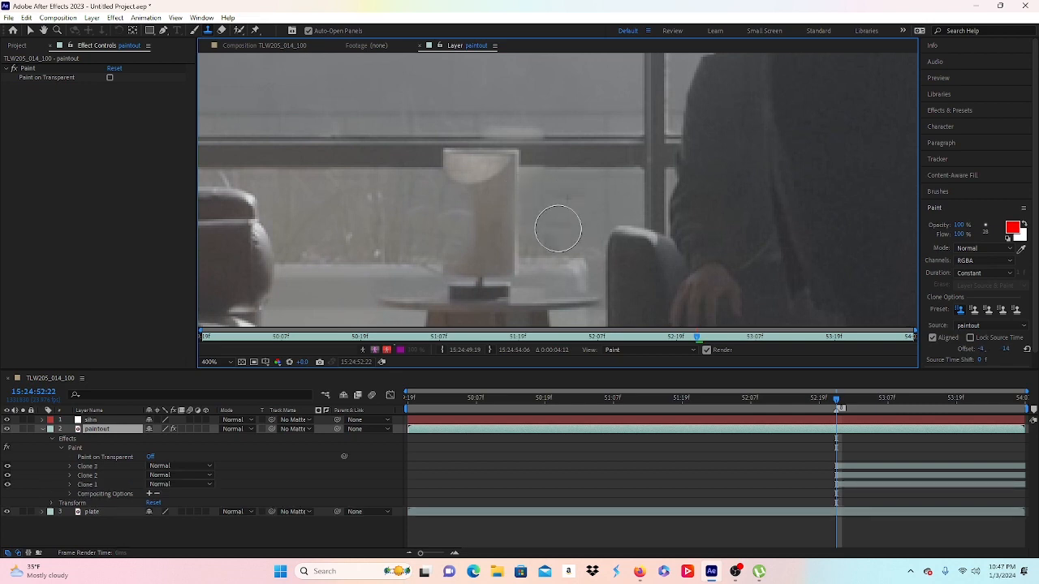
click(557, 225)
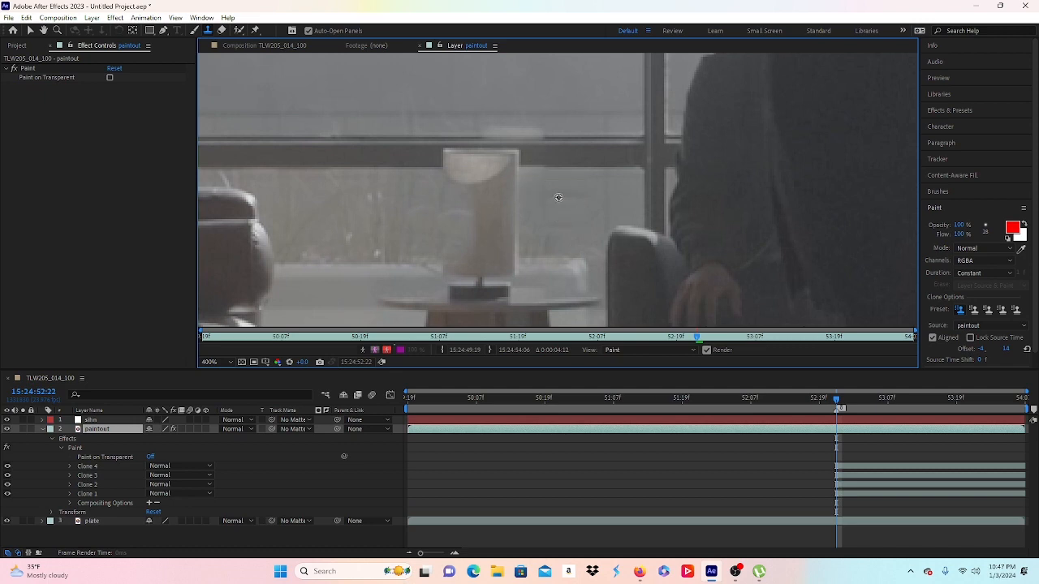
Step: Resample and clone over the table lamp and the easel's left side
alt+click(558, 198)
click(497, 206)
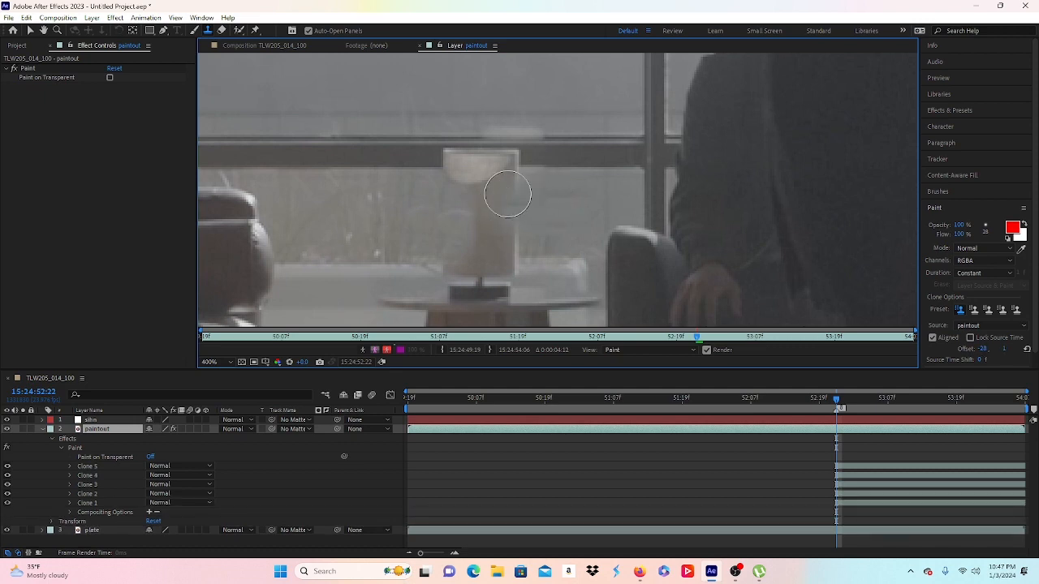
click(507, 195)
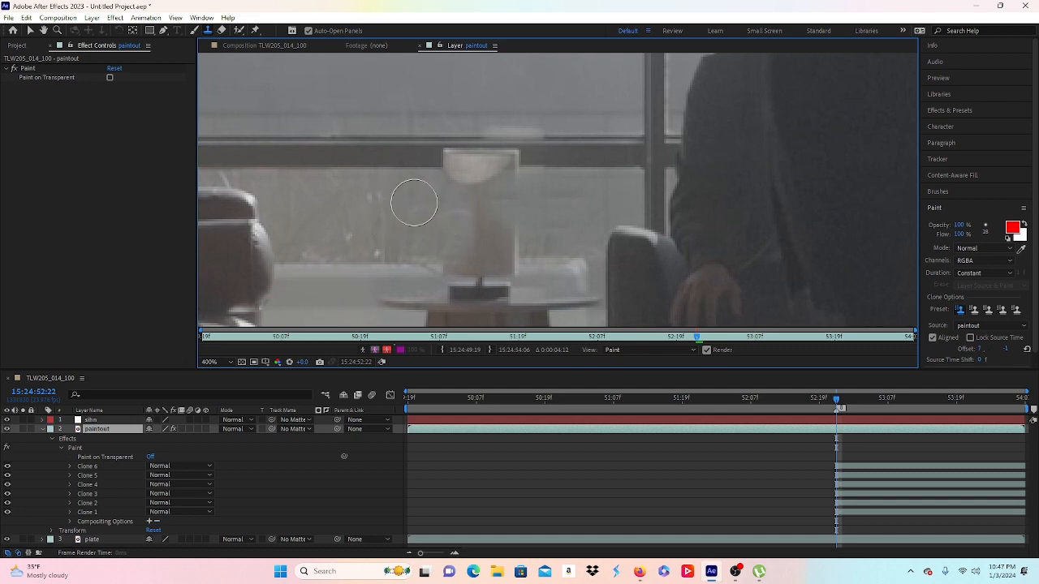
alt+click(435, 196)
click(479, 201)
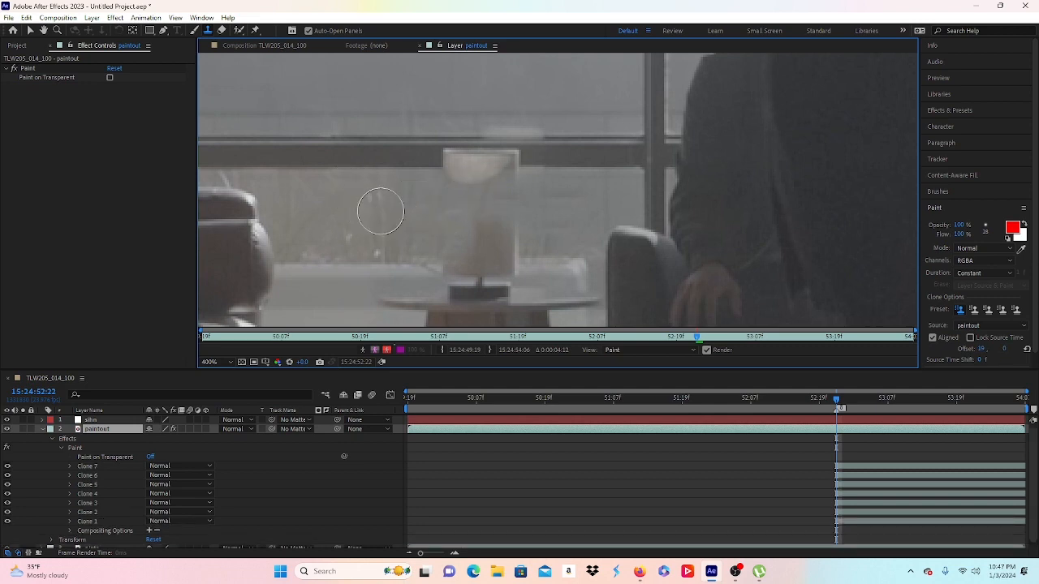
alt+click(418, 229)
click(418, 225)
Step: Clone clean background from right of the easel over its dark patch and along the window frame
alt+click(543, 239)
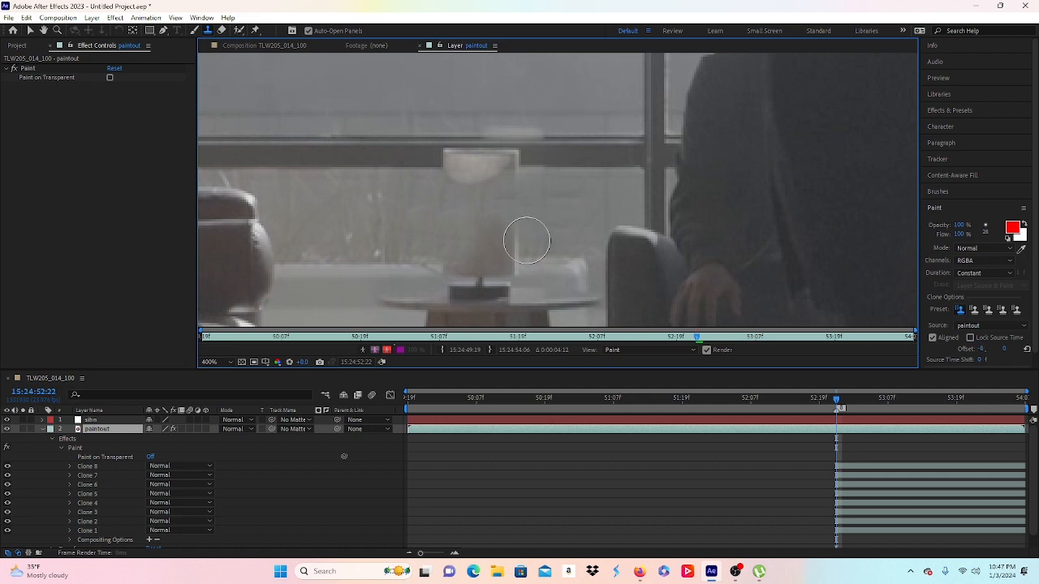
click(501, 241)
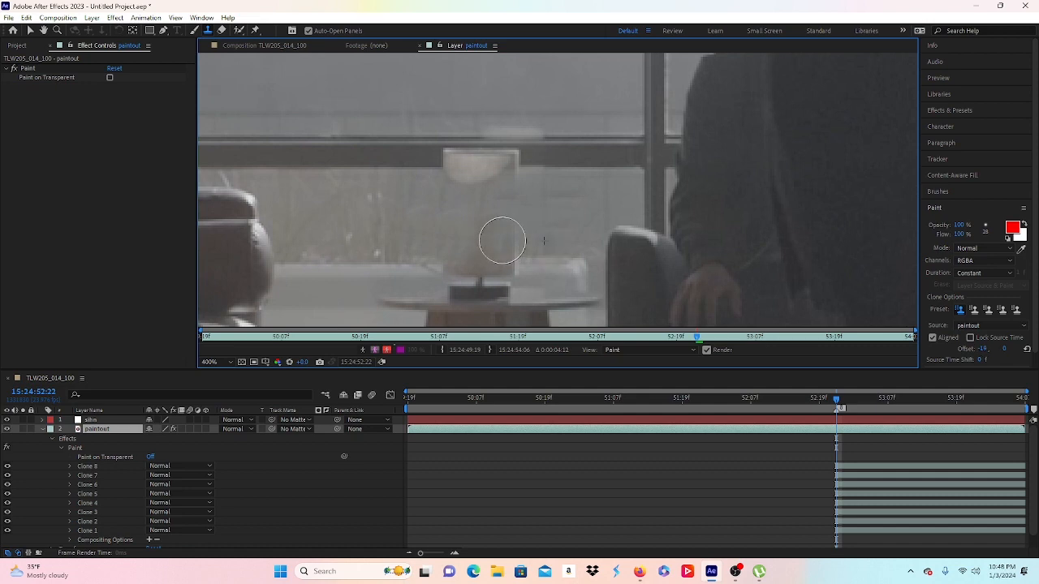
click(547, 227)
key(ctrl+z)
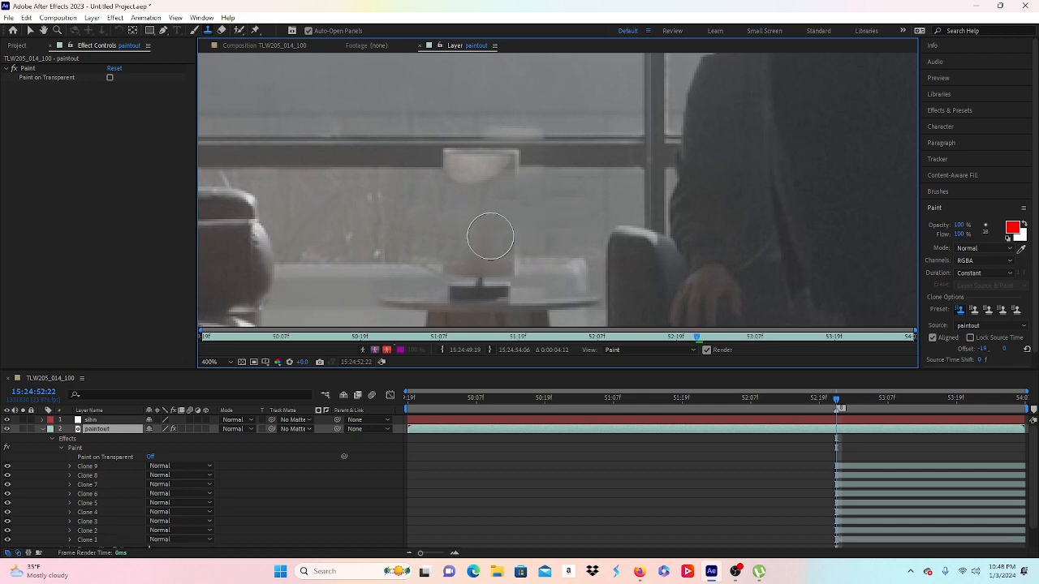
alt+click(529, 225)
drag(489, 235, 494, 244)
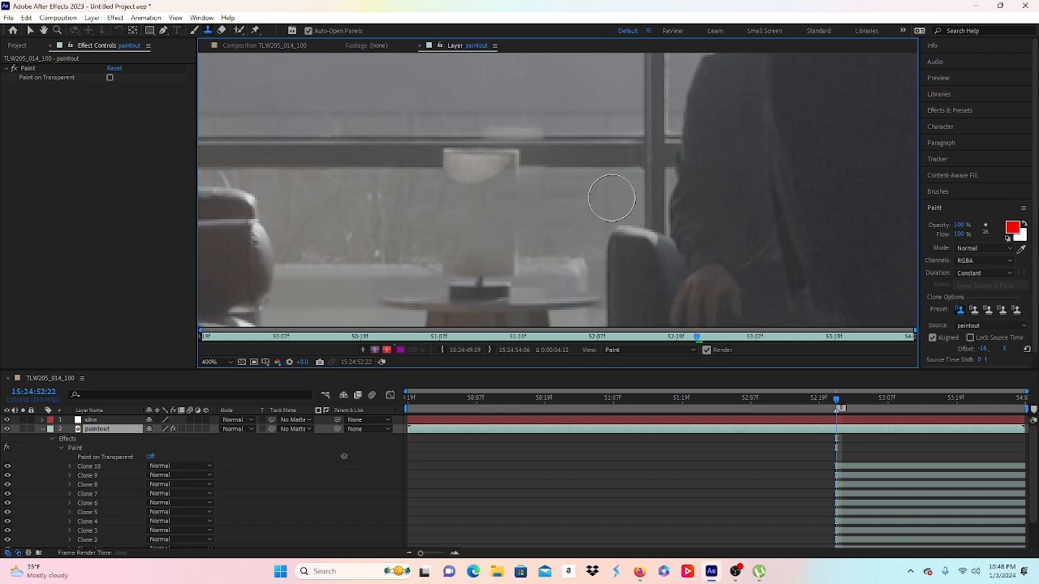
scroll(603, 195, down, 1)
scroll(542, 213, up, 1)
alt+click(440, 153)
drag(444, 153, 413, 155)
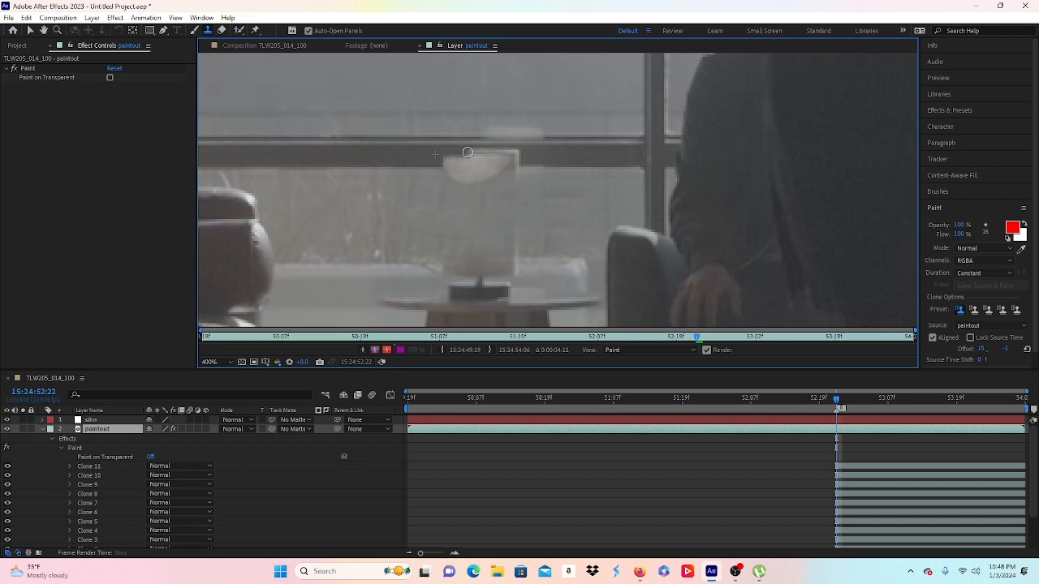
Step: Clone over the easel top using sources sampled to its left along the window bar
mouse_move(467, 153)
mouse_down()
mouse_move(416, 154)
mouse_move(498, 152)
mouse_up()
alt+click(416, 154)
alt+click(420, 155)
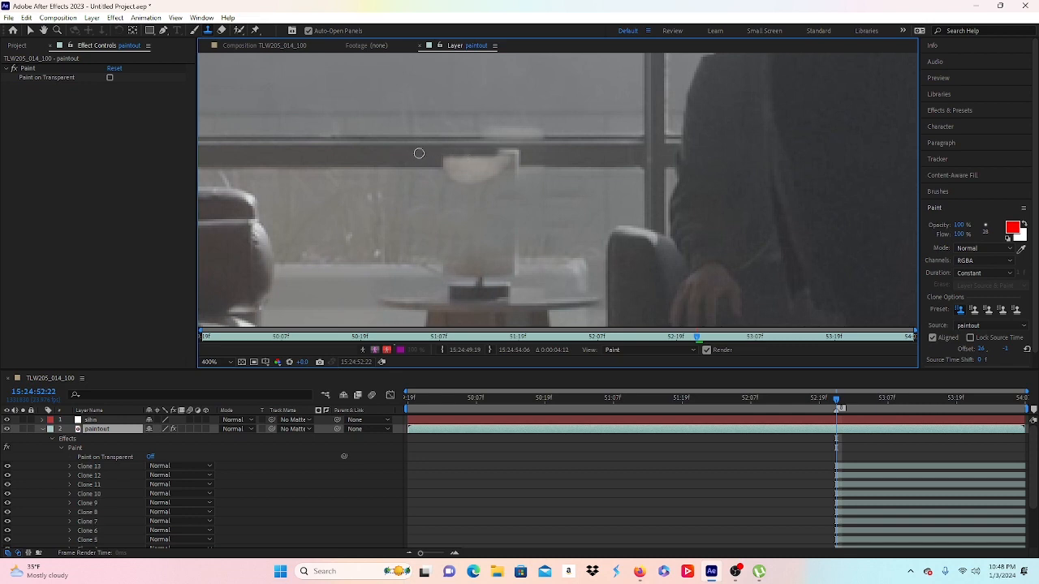
click(466, 151)
alt+click(416, 153)
drag(506, 152, 488, 155)
alt+click(442, 154)
click(493, 156)
Step: Clone over the easel top's right edge from the right, redoing one bad dab
alt+click(533, 155)
click(520, 153)
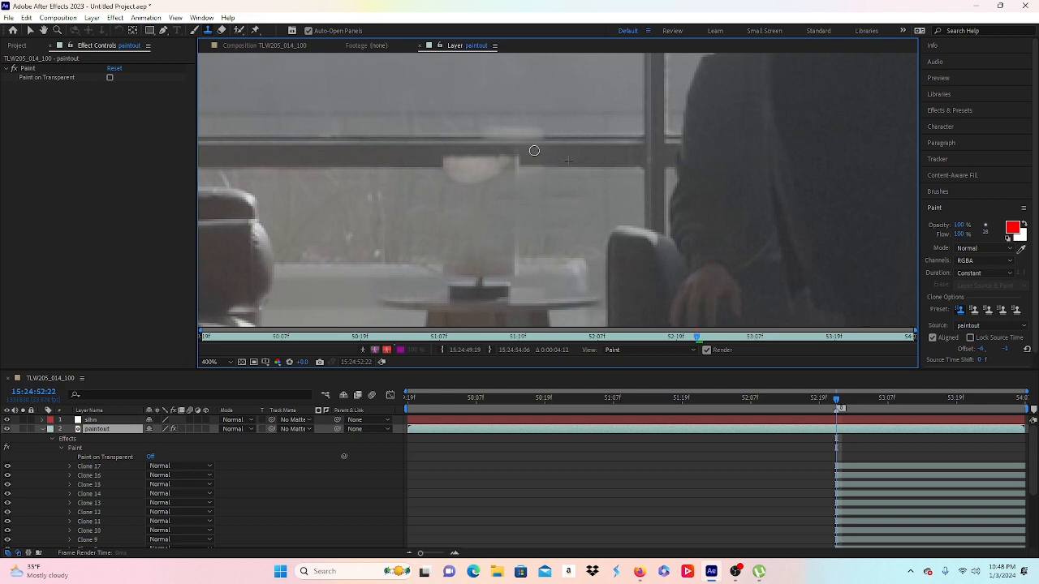
click(532, 151)
click(518, 152)
click(444, 161)
key(ctrl+z)
click(427, 155)
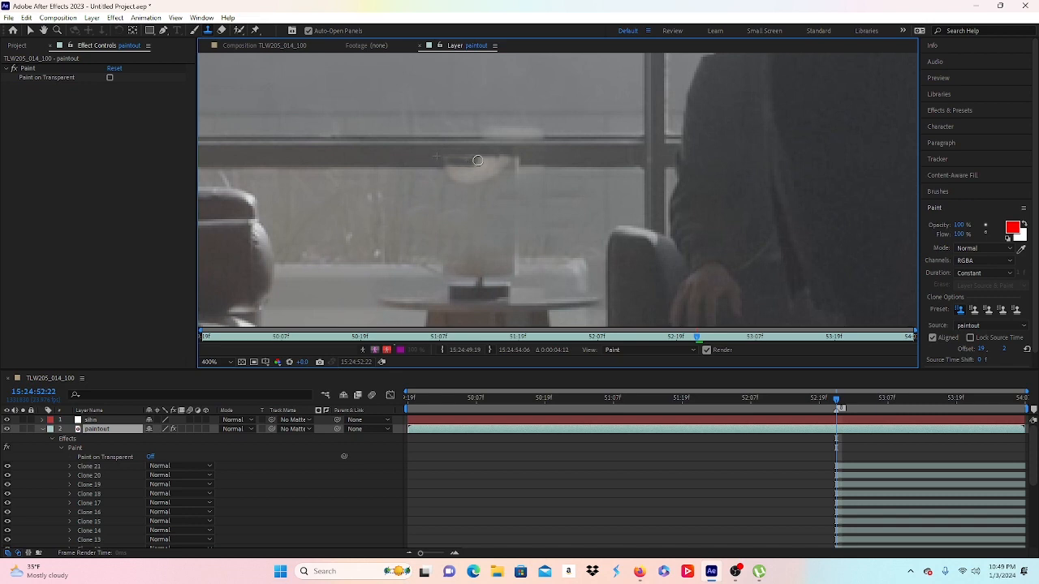
Step: Clone across the easel top and its top-right area along the window bar, checking the zoom
drag(477, 161, 471, 157)
alt+click(418, 163)
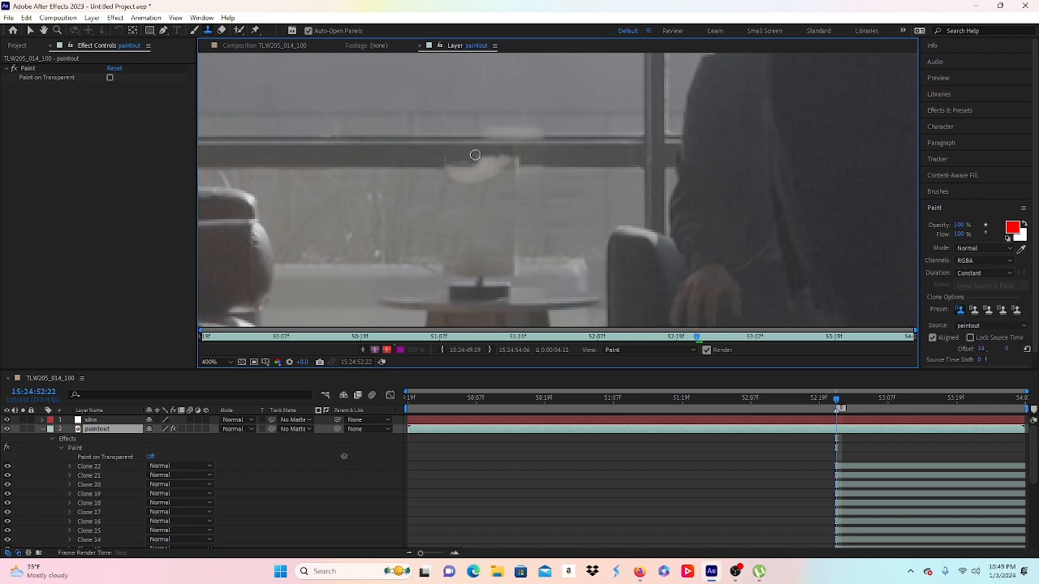
alt+click(422, 164)
drag(448, 163, 470, 161)
drag(517, 163, 527, 160)
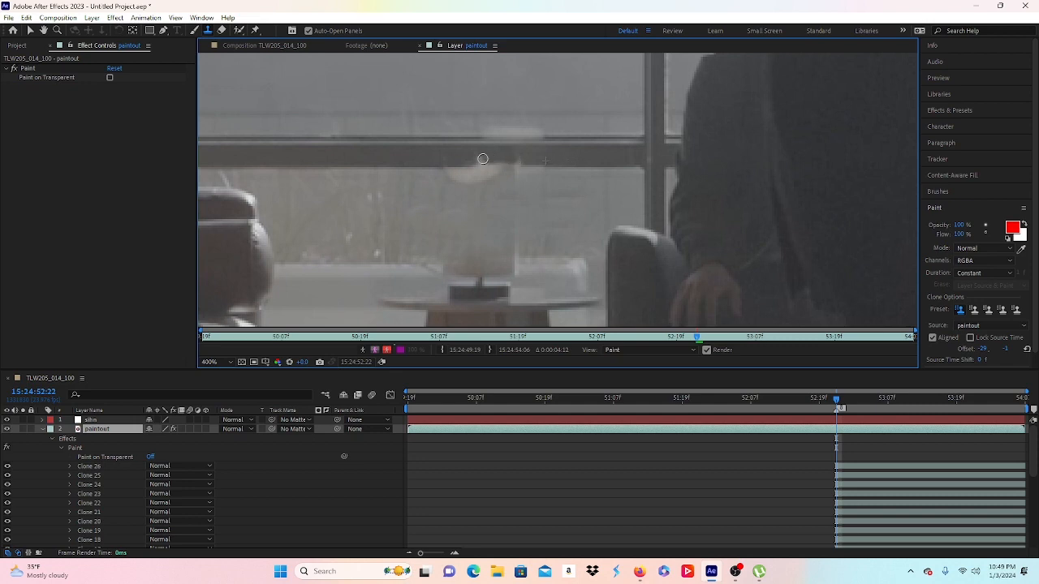
drag(475, 160, 476, 160)
alt+click(532, 157)
click(475, 159)
key(comma)
key(period)
Step: Clone out the easel's remnant and lower-right edge, then stroke along the window bar
alt+click(429, 201)
alt+click(556, 223)
drag(518, 245, 514, 257)
scroll(486, 247, down, 1)
scroll(486, 248, up, 1)
alt+click(504, 273)
drag(486, 270, 492, 273)
click(483, 271)
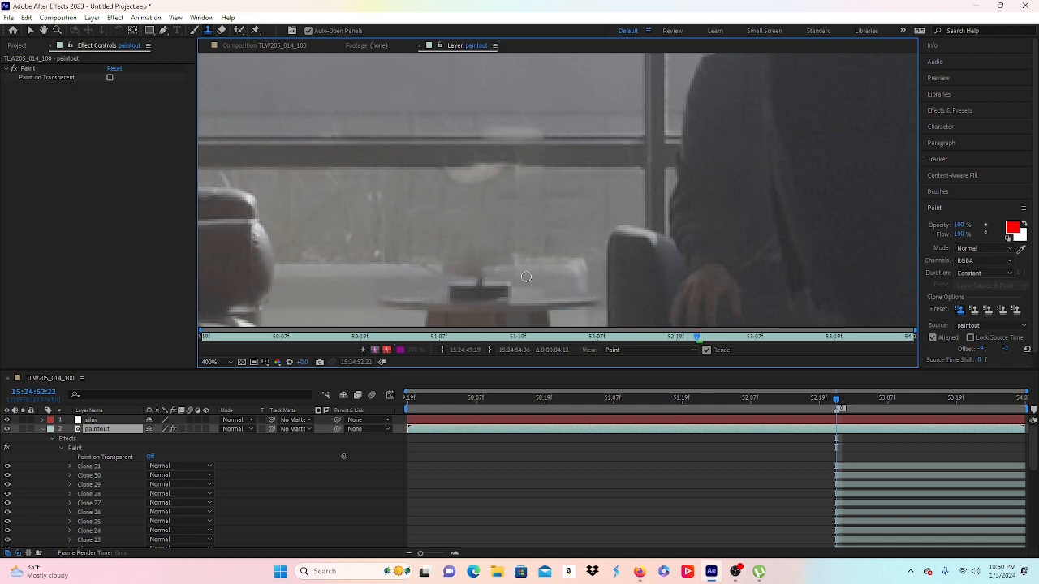
drag(434, 174, 614, 180)
alt+click(422, 180)
key(comma)
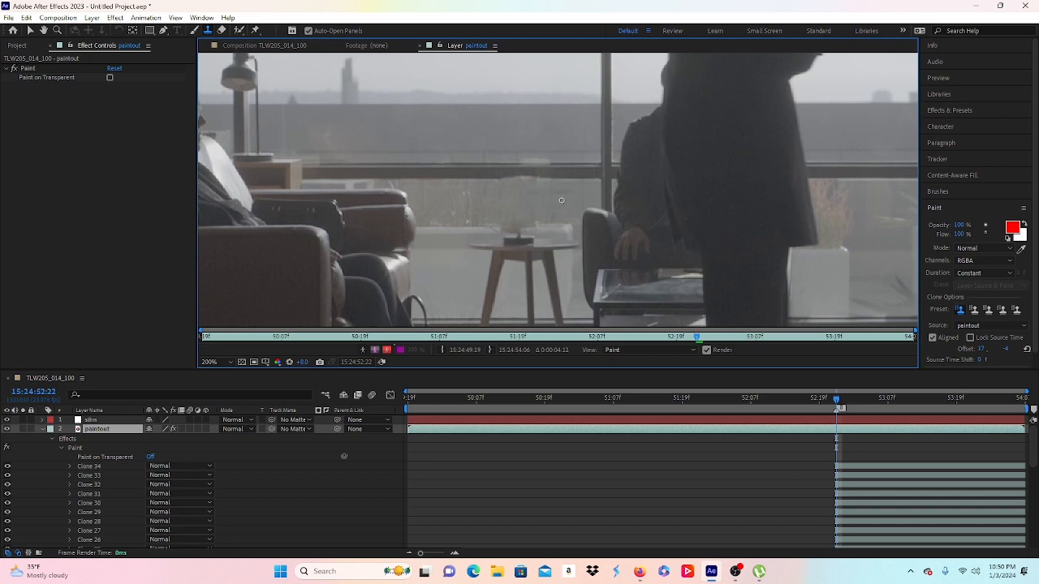
Step: Reframe the Layer viewer toward the window bar and dab clone over leftover spots
key(period)
key(comma)
key(period)
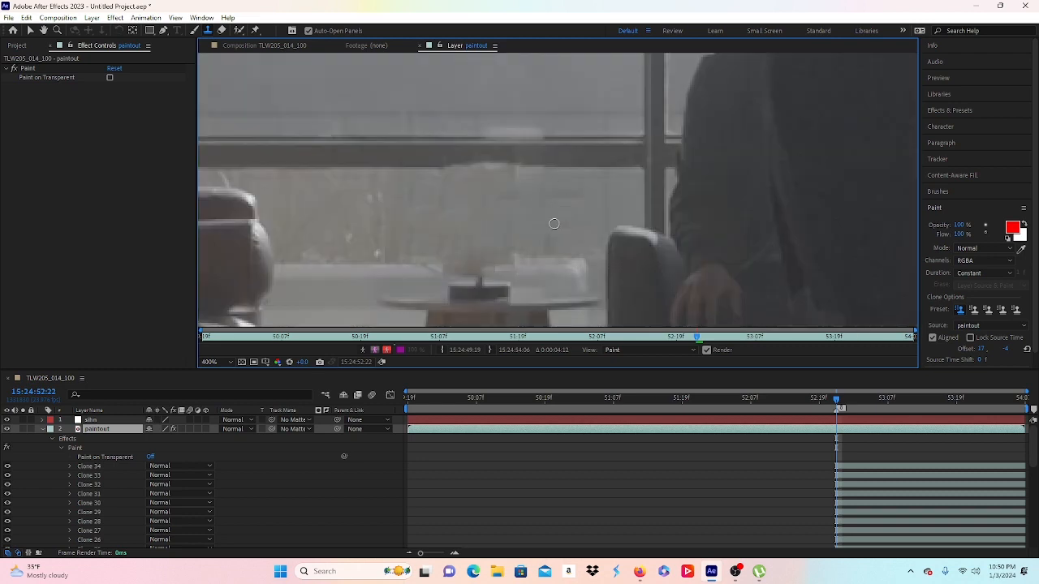
key(space)
drag(576, 211, 614, 185)
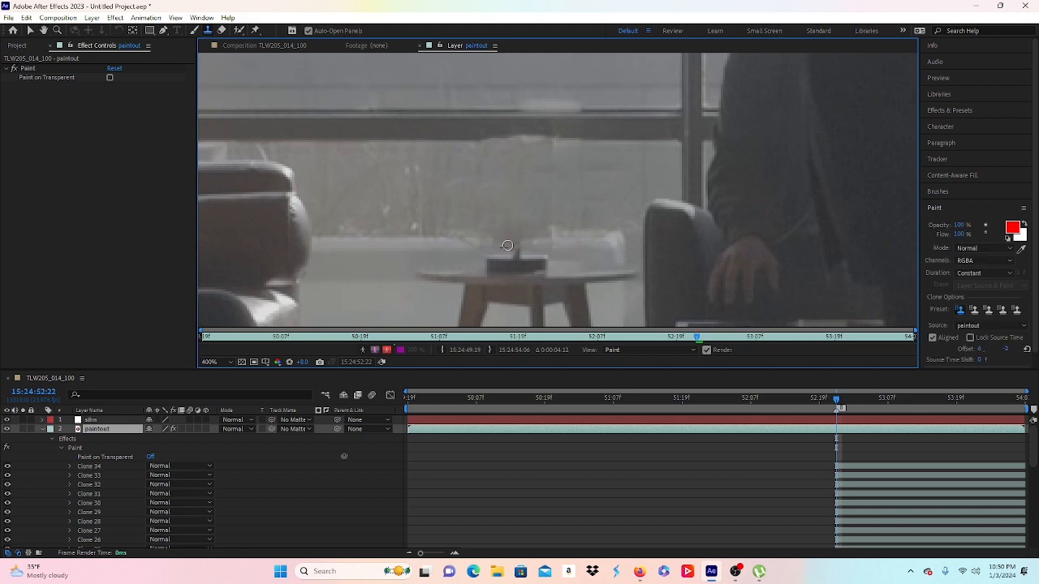
click(505, 246)
click(557, 225)
scroll(557, 224, down, 2)
scroll(548, 199, up, 2)
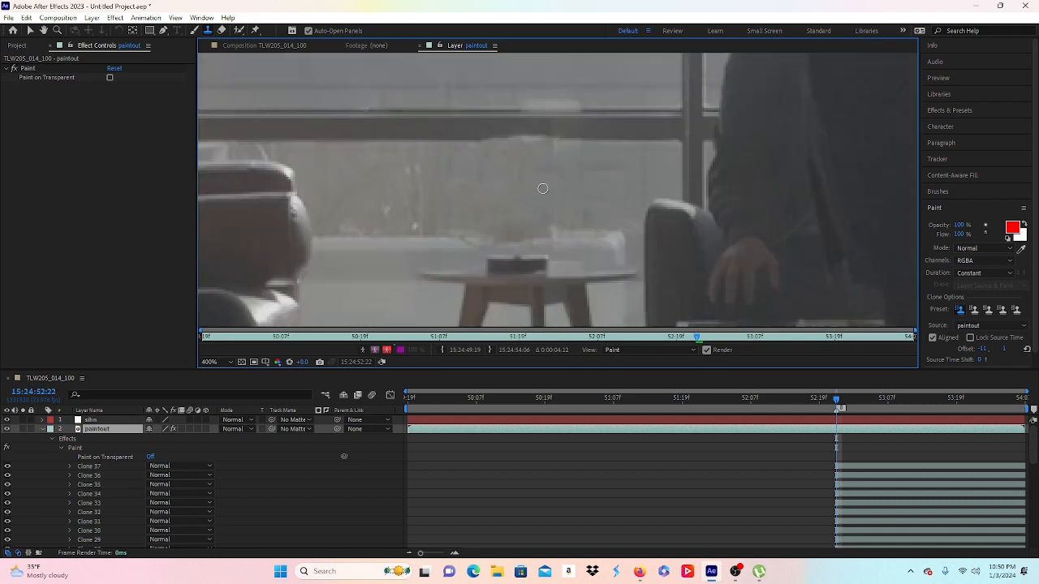
Step: Clone strokes along the window beam, redoing one bad stroke, and review the frame
alt+click(530, 123)
drag(548, 138, 504, 134)
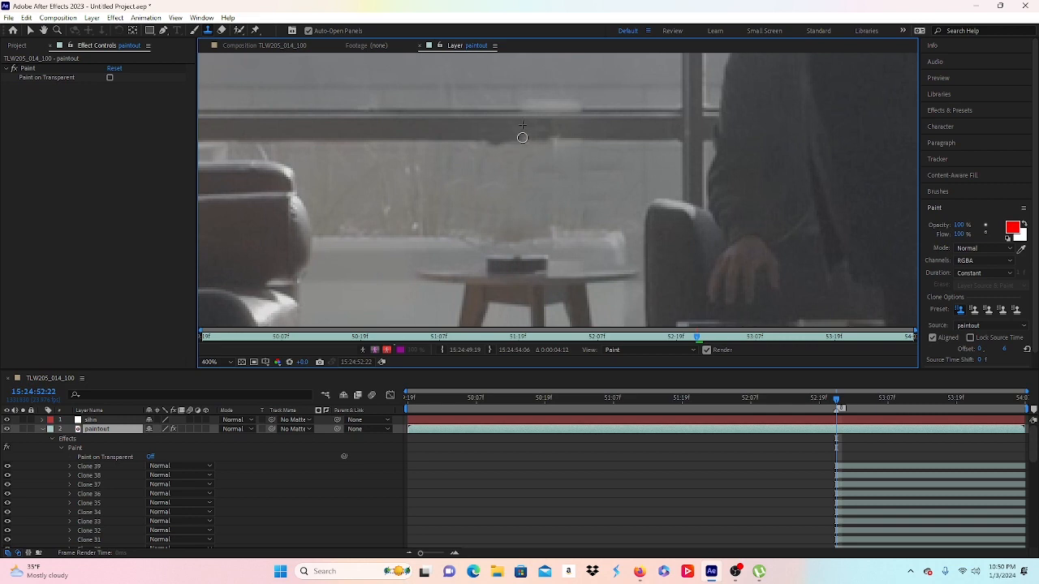
key(ctrl+z)
drag(526, 138, 638, 123)
key(comma)
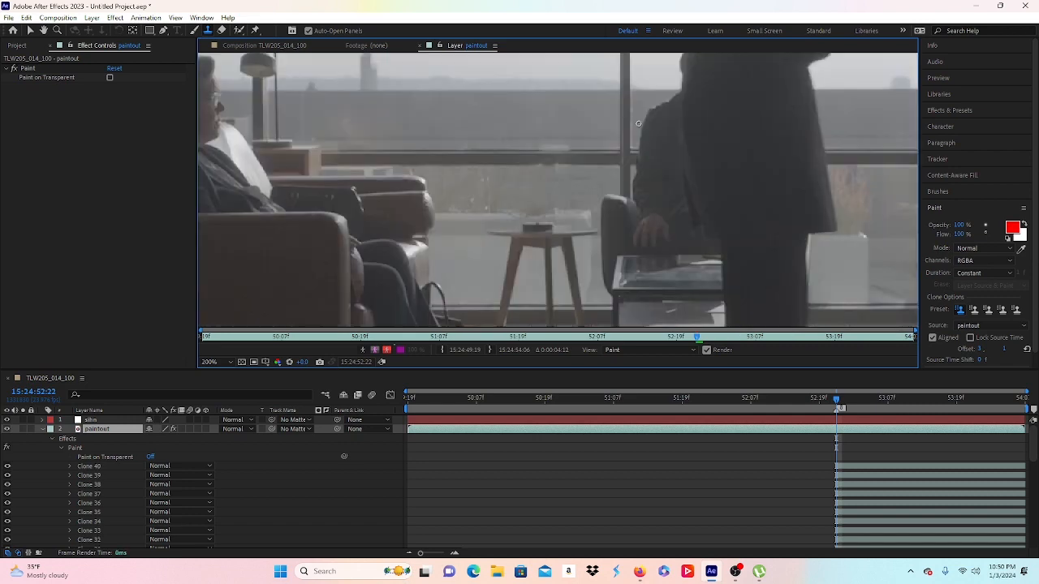
key(period)
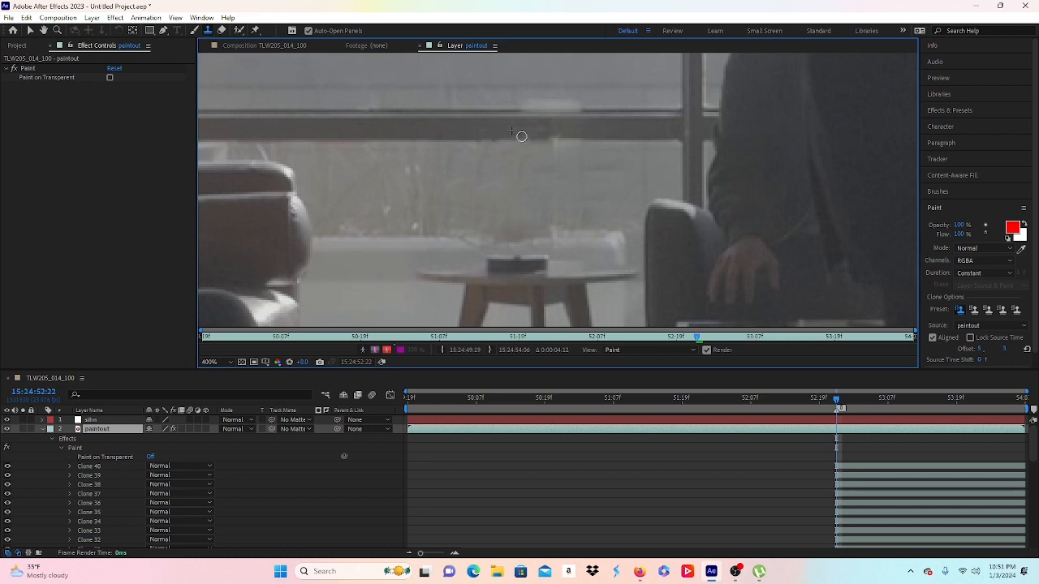
drag(526, 136, 583, 133)
key(comma)
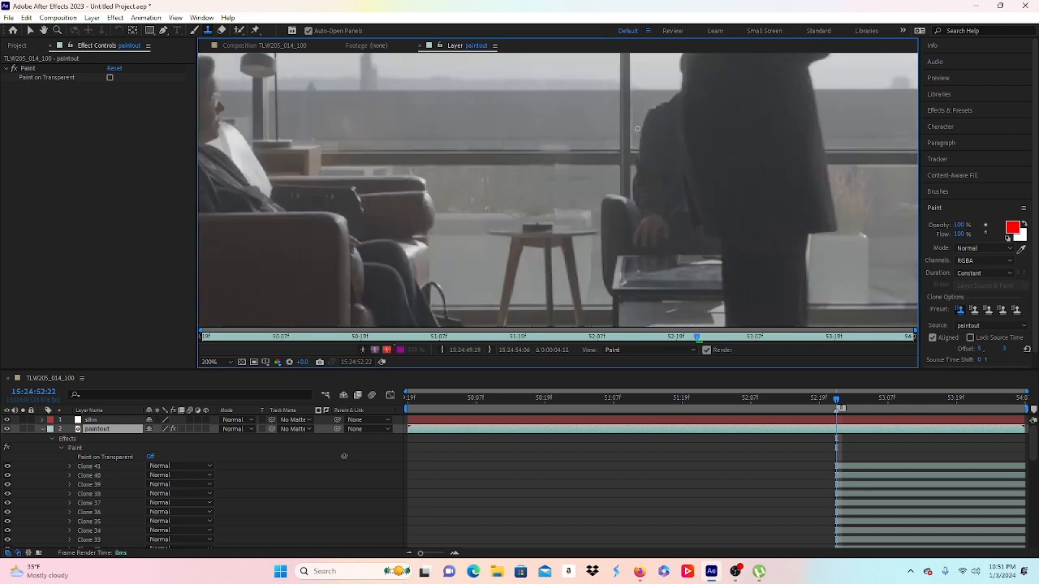
scroll(590, 140, up, 1)
scroll(520, 122, up, 1)
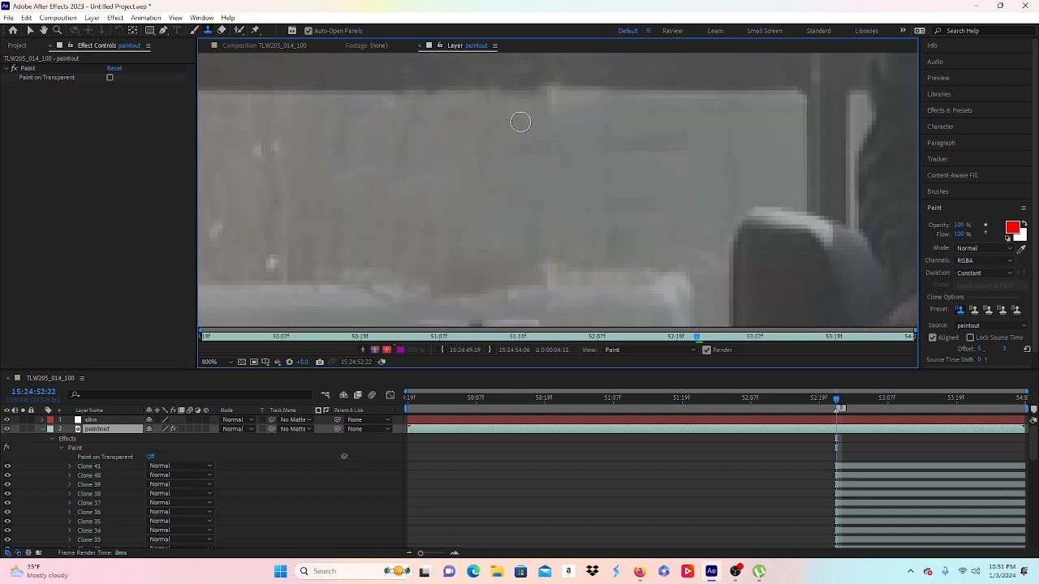
scroll(521, 122, down, 2)
scroll(529, 131, up, 2)
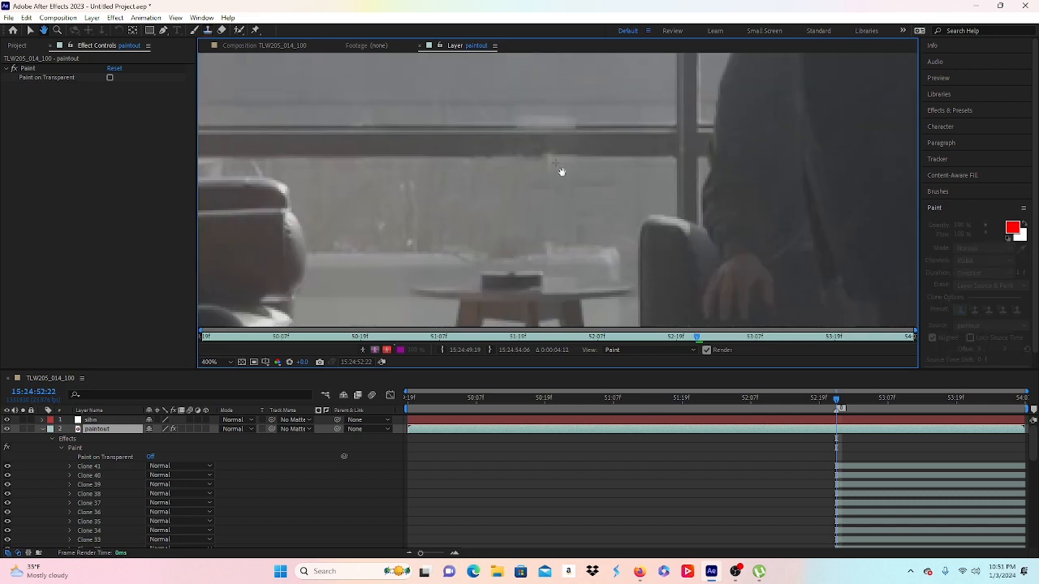
Step: Clone over a blemish on the window, then dab and stroke along the sill
alt+click(604, 144)
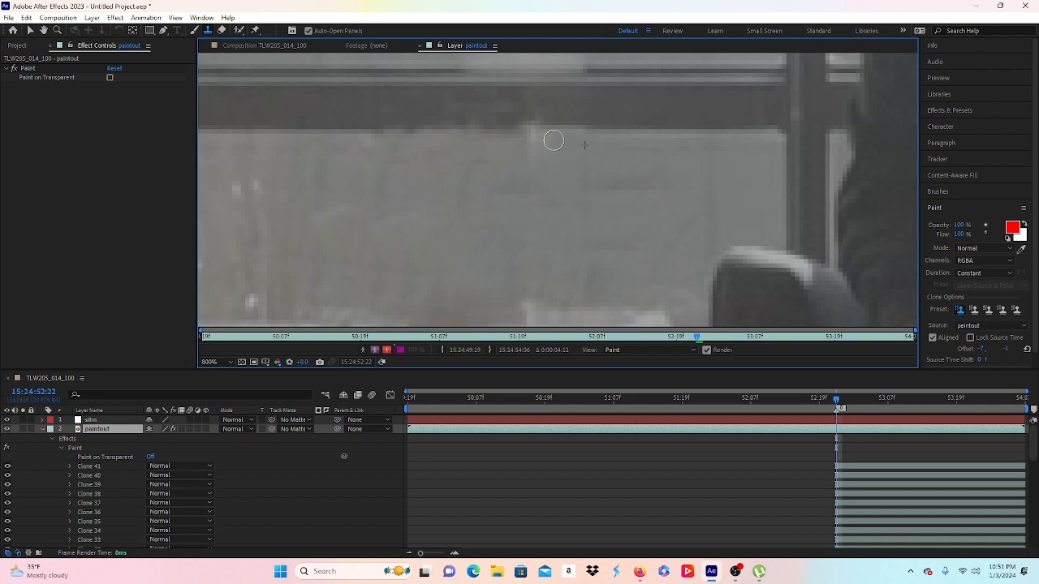
drag(549, 135, 568, 136)
scroll(619, 143, down, 1)
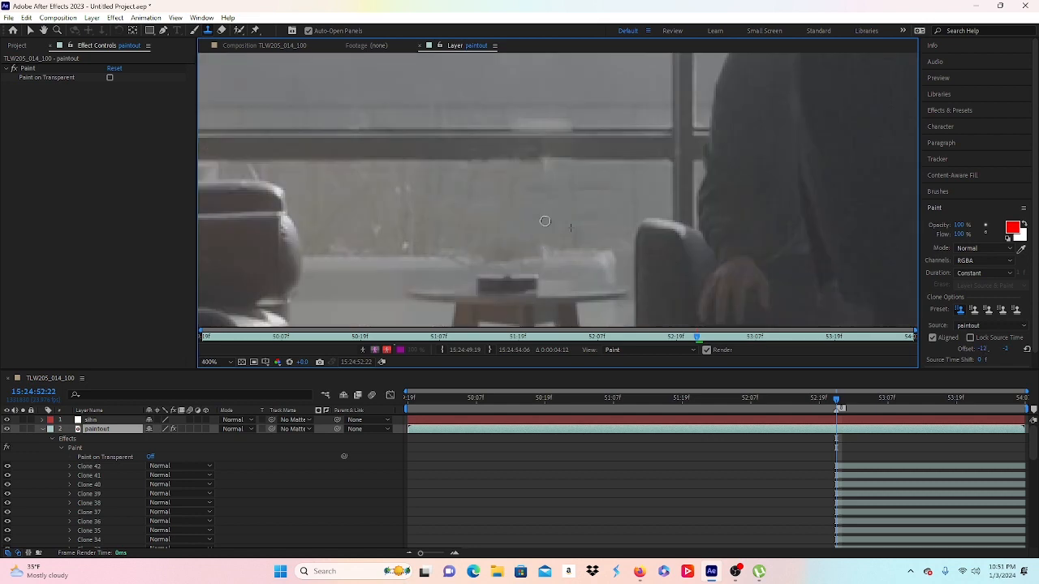
click(536, 228)
key(comma)
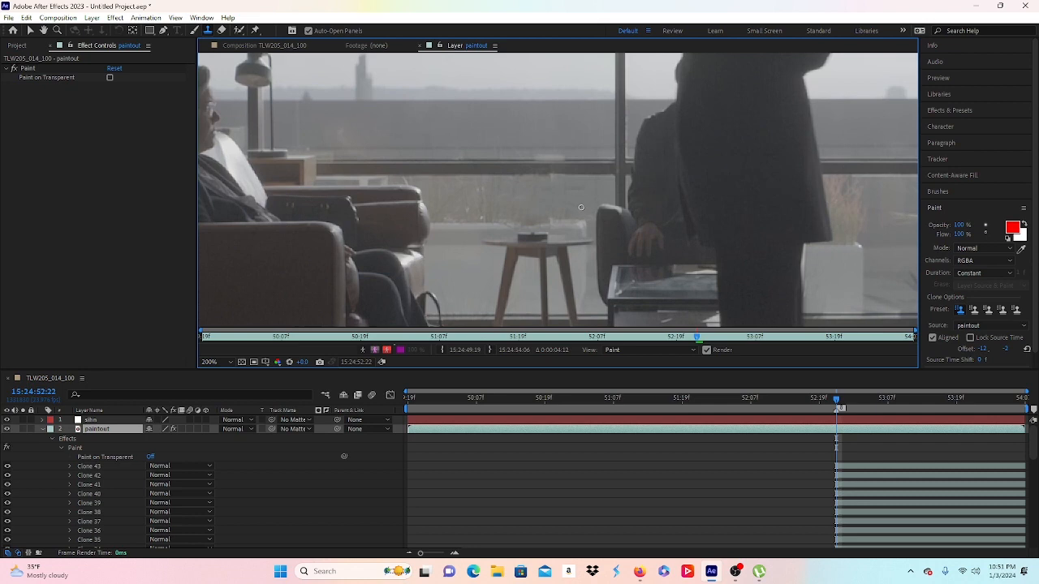
key(period)
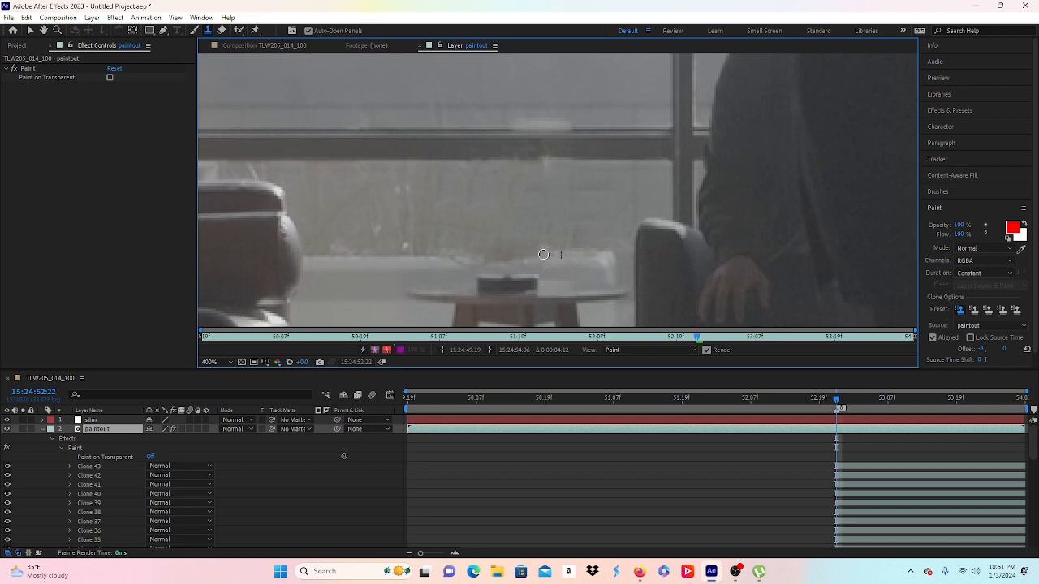
click(536, 255)
click(511, 258)
alt+click(456, 262)
drag(485, 258, 507, 262)
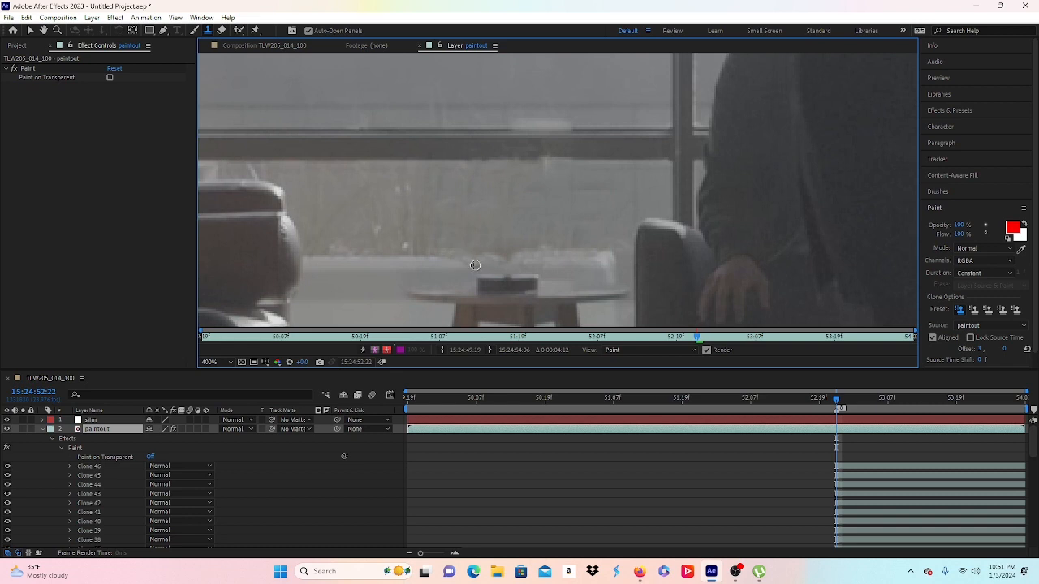
mouse_move(475, 265)
mouse_down()
mouse_move(437, 260)
mouse_move(416, 276)
mouse_move(466, 167)
mouse_up()
Step: Resample and dab clone over the sill edge's remaining spots, checking at different zooms
scroll(419, 274, up, 1)
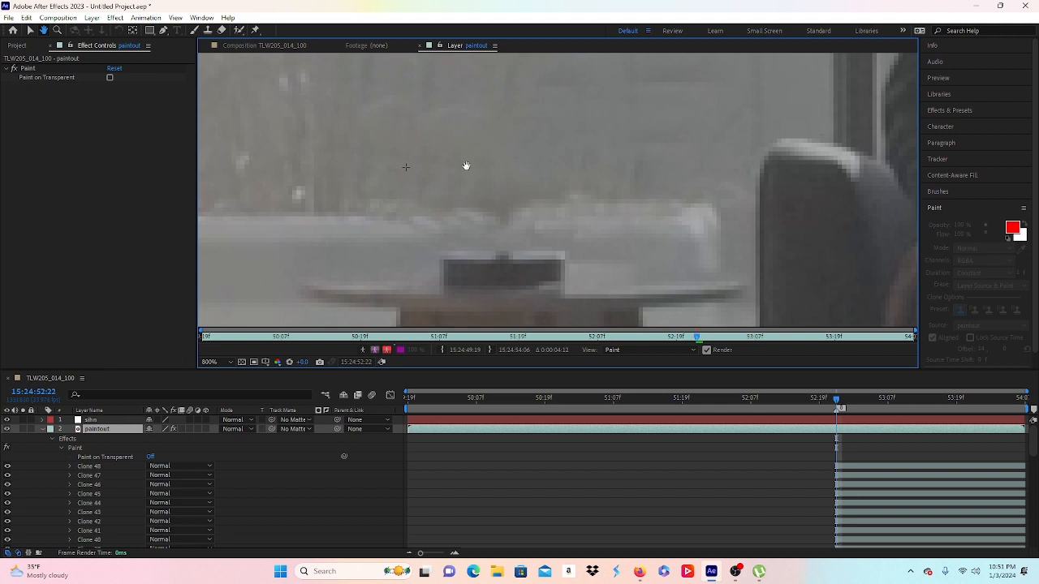
alt+click(380, 234)
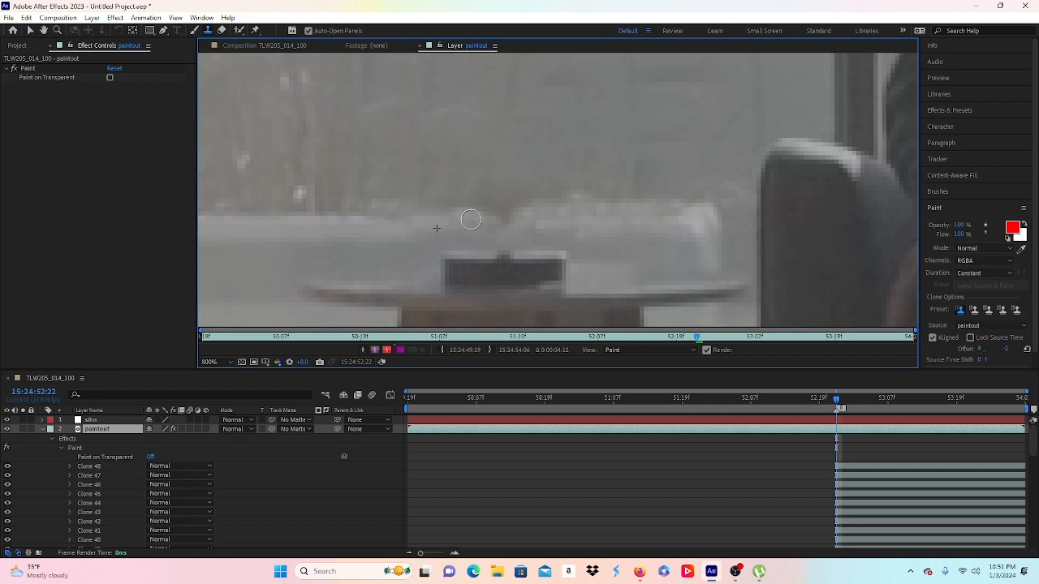
drag(471, 220, 477, 219)
alt+click(414, 230)
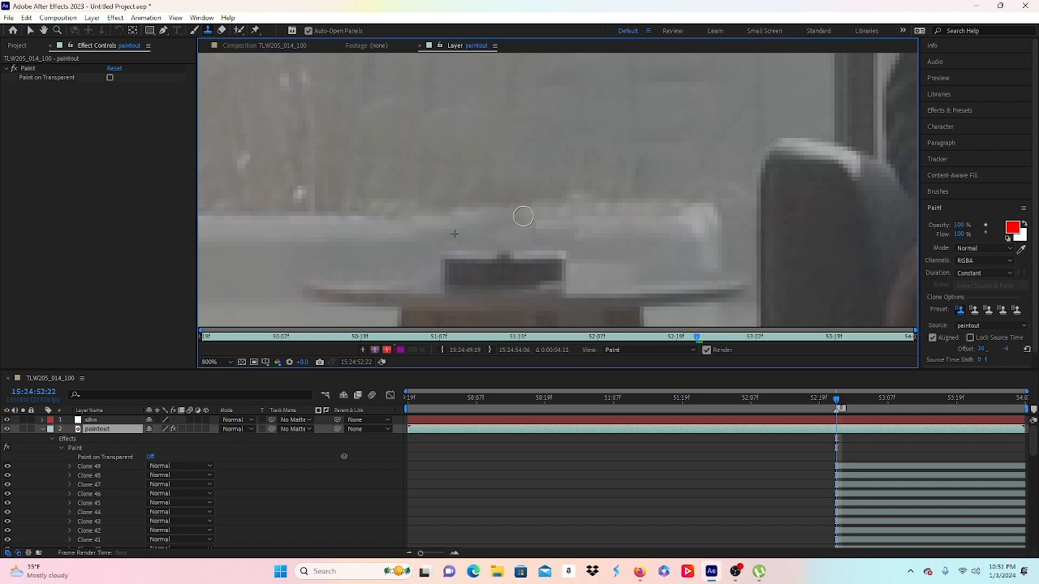
alt+click(426, 219)
click(506, 228)
click(531, 225)
key(comma)
key(comma)
key(comma)
key(comma)
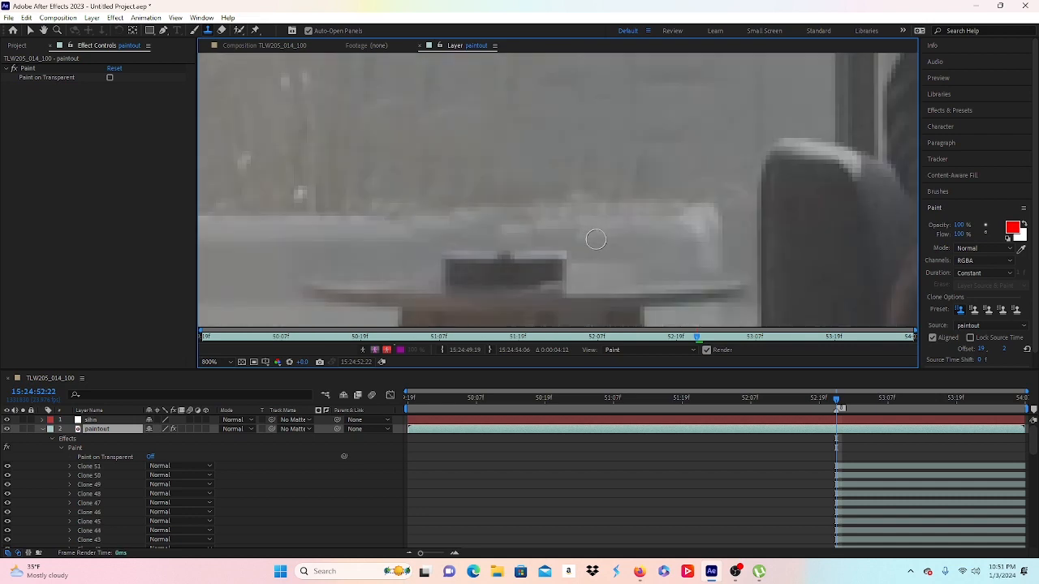
key(period)
key(period)
key(period)
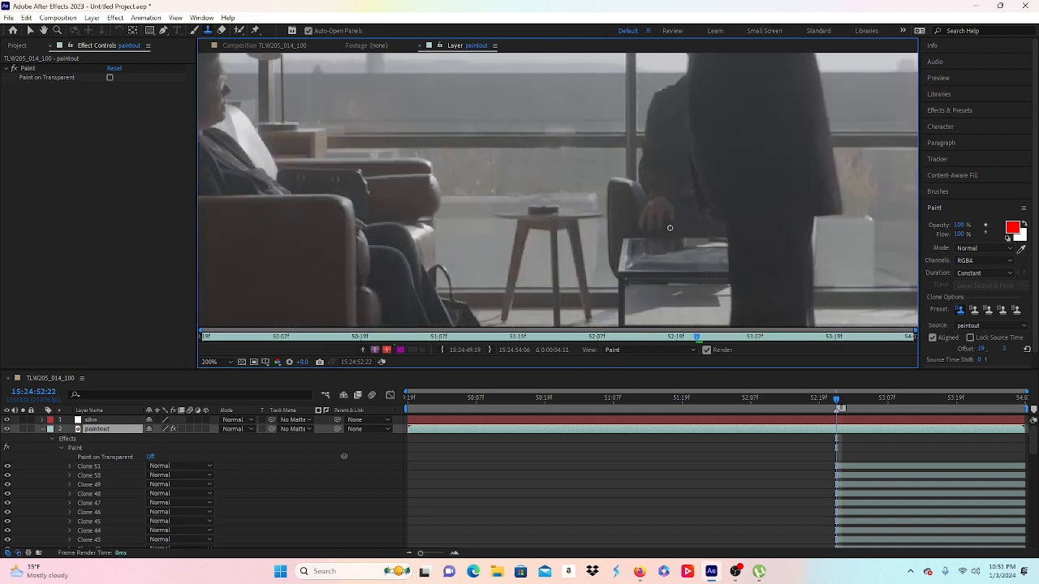
key(comma)
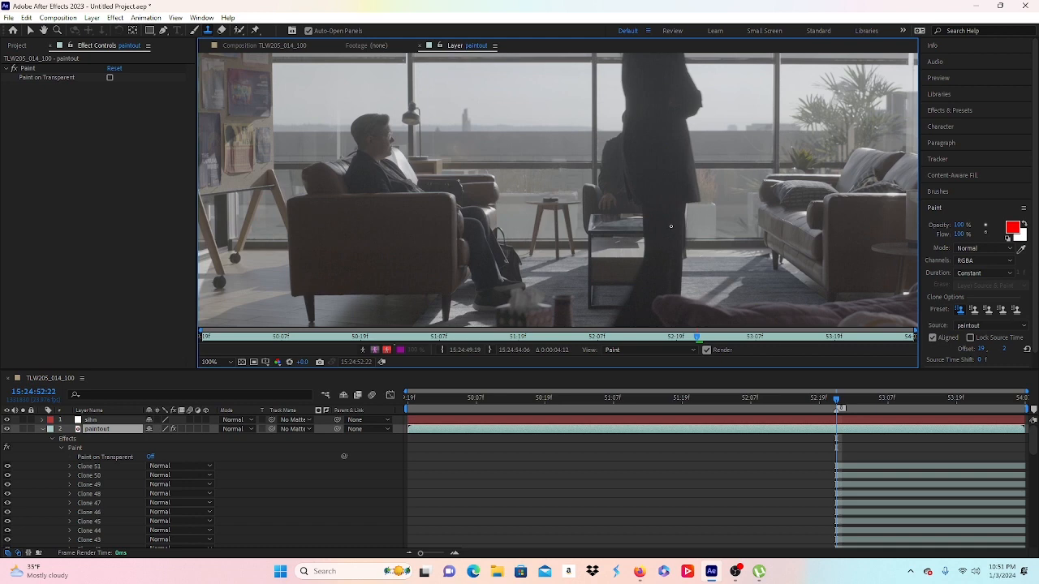
key(period)
key(period)
Step: Magnify the ledge and clone clean frame texture over the lighter patch, redoing one stroke
drag(585, 171, 568, 267)
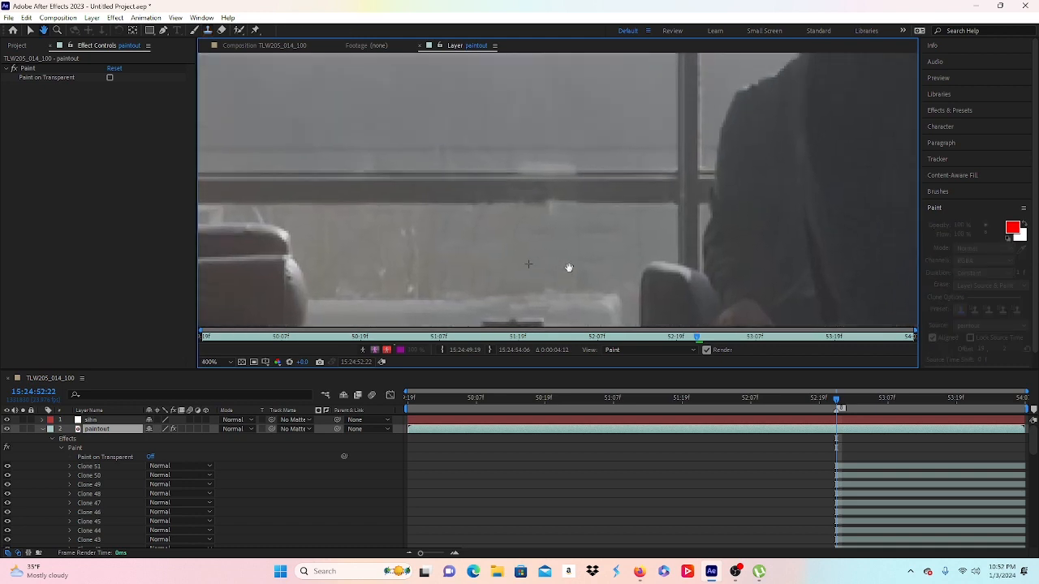
key(period)
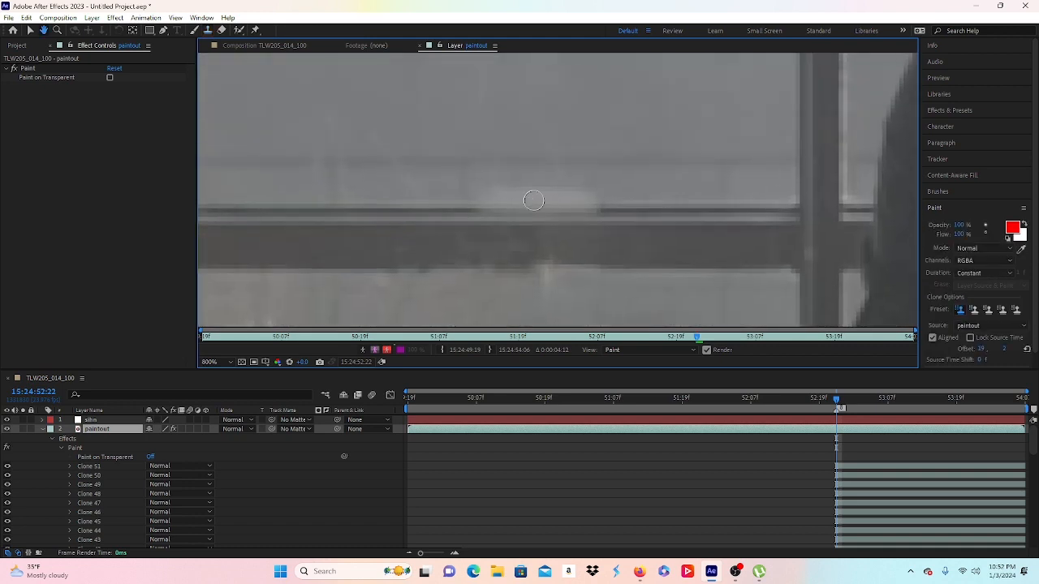
alt+click(621, 190)
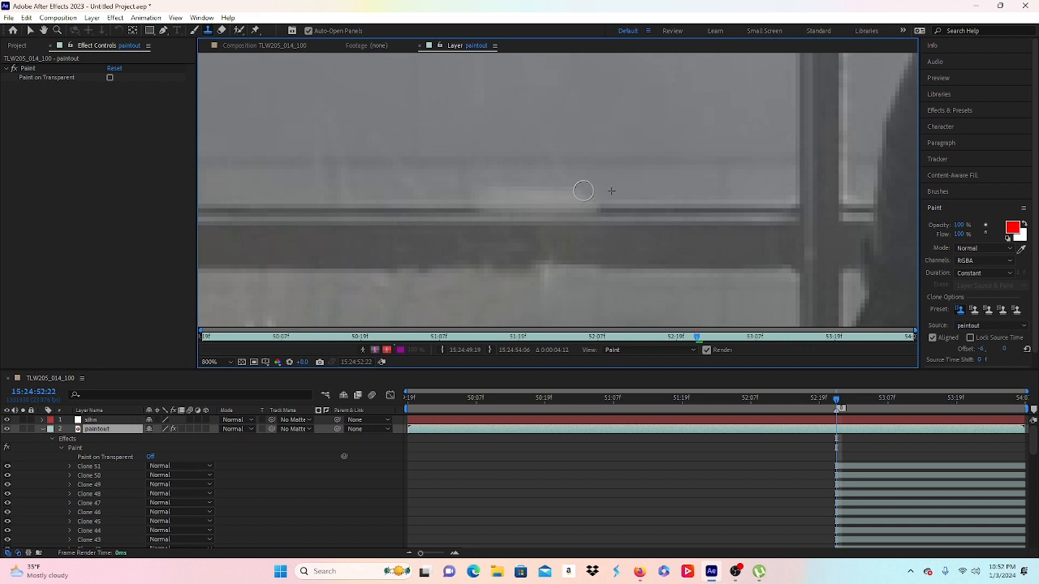
drag(514, 189, 504, 190)
alt+click(461, 185)
key(ctrl+z)
alt+click(492, 173)
drag(492, 195, 585, 192)
scroll(703, 131, down, 2)
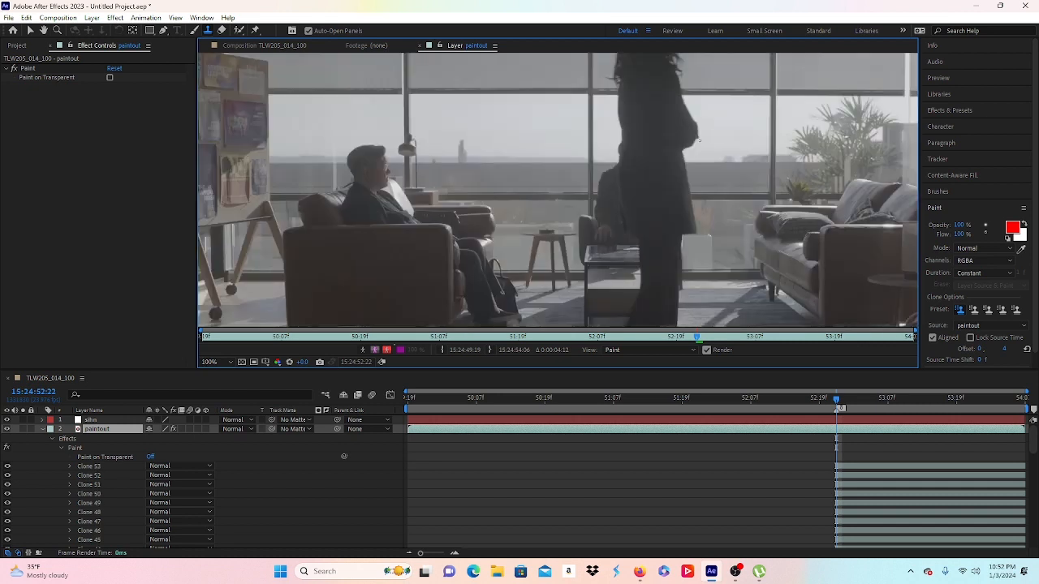
Step: Clone the dark window bar rightward and leftward over the lighter patch, undoing two bad strokes
scroll(617, 156, up, 6)
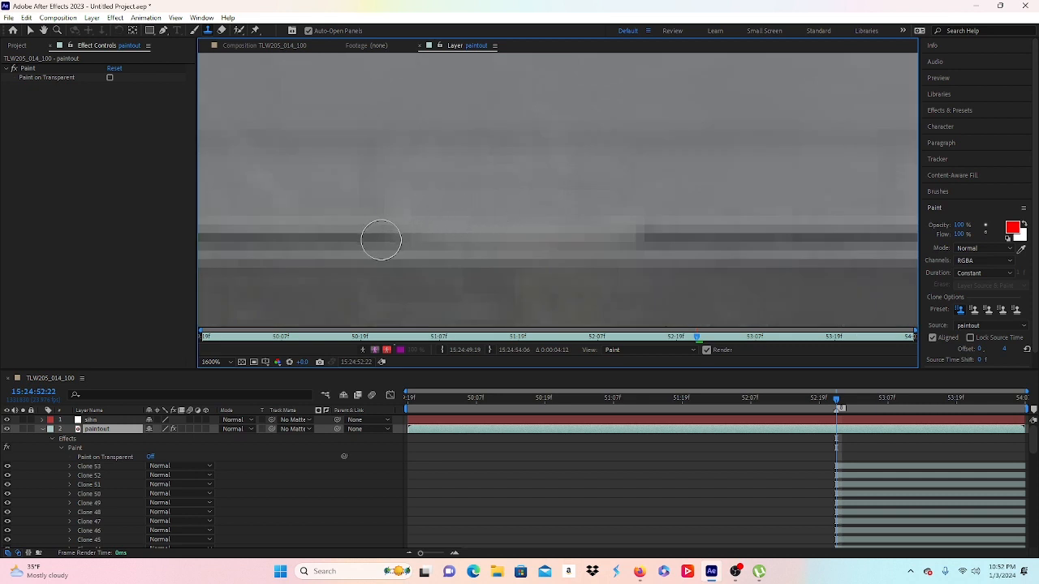
drag(411, 241, 503, 240)
alt+click(407, 237)
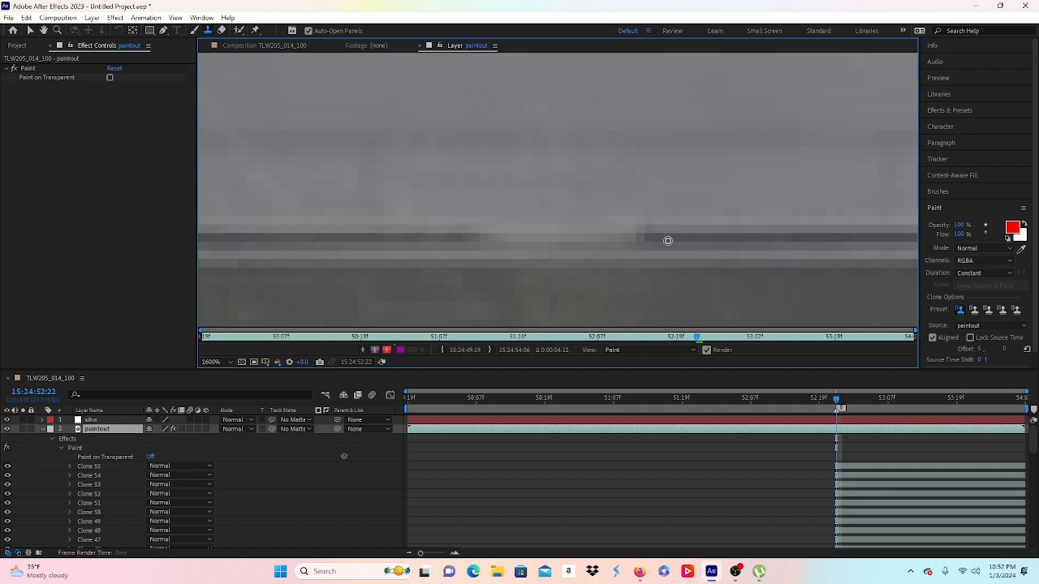
alt+click(668, 239)
drag(635, 240, 580, 241)
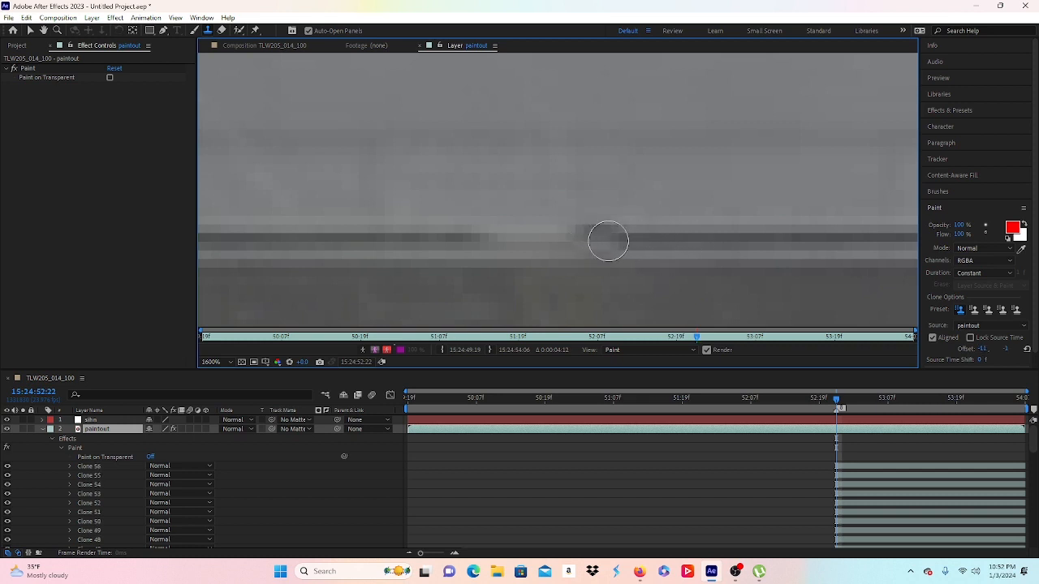
key(ctrl+z)
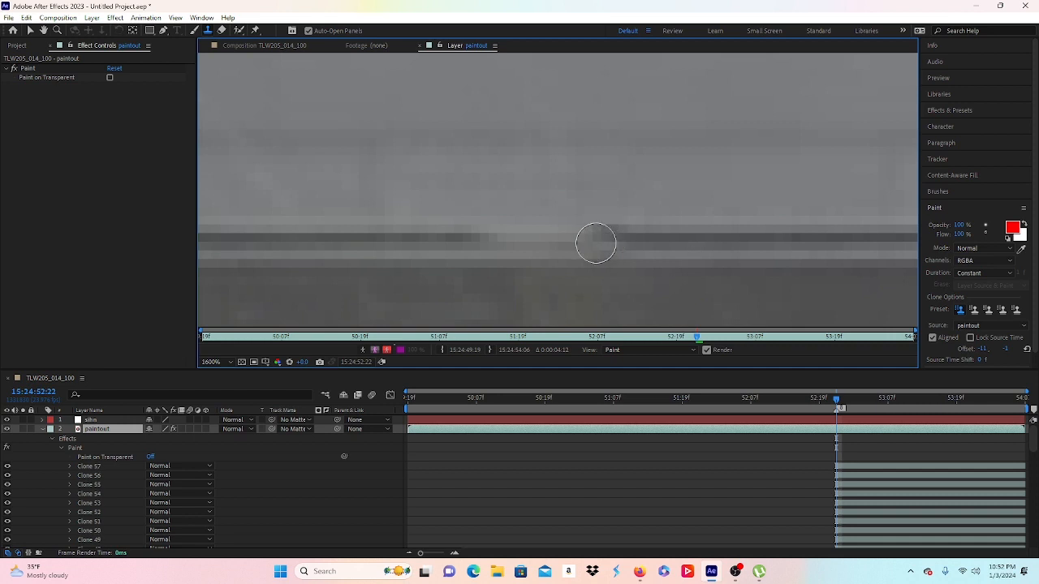
key(ctrl+z)
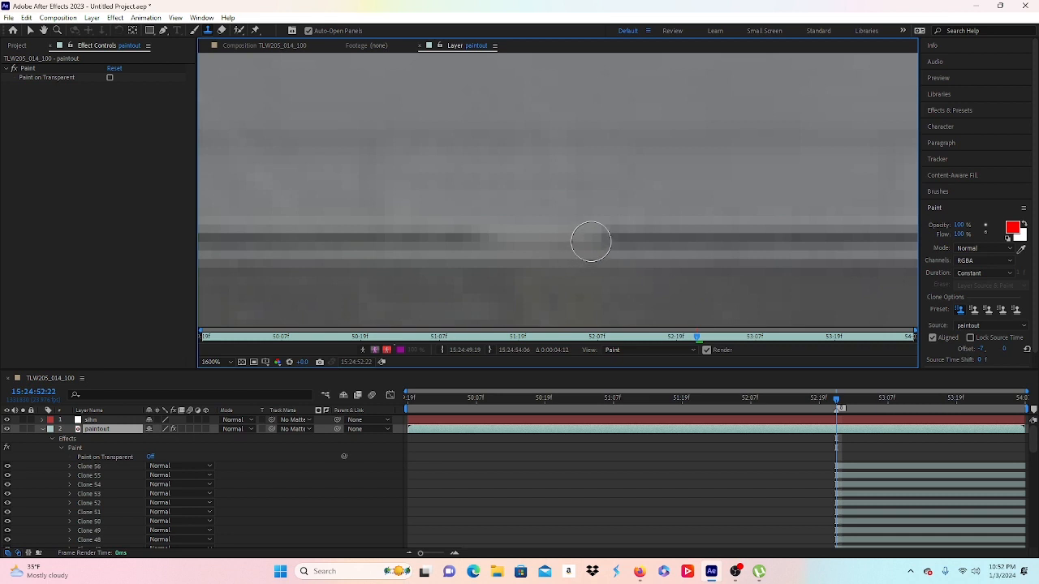
click(591, 241)
mouse_move(591, 241)
mouse_down()
mouse_move(475, 235)
mouse_move(449, 244)
mouse_up()
Step: Smooth the bar around the patch with fresh clone strokes and dabs, redoing one poor stroke
alt+click(449, 243)
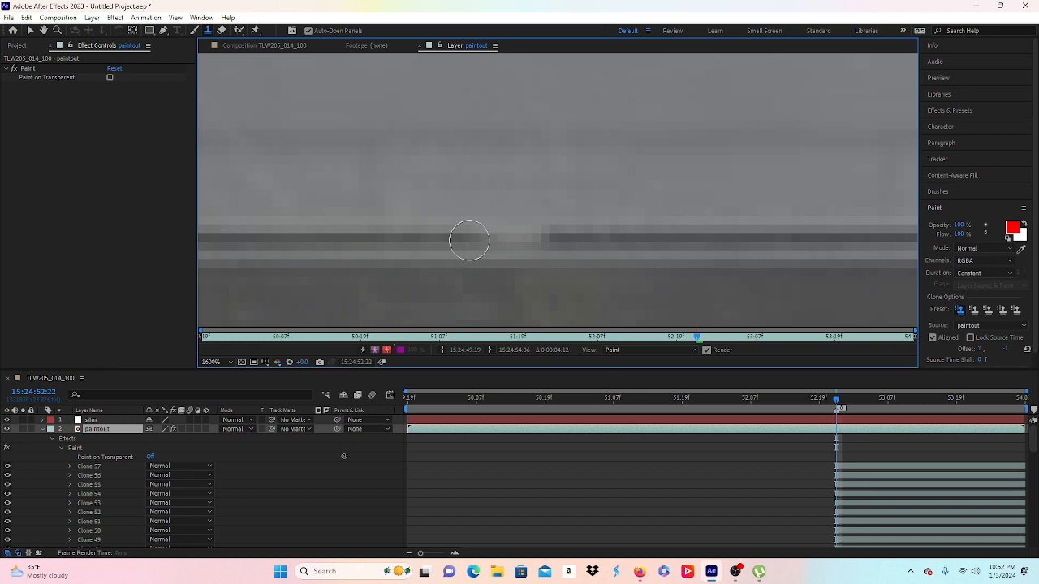
click(504, 239)
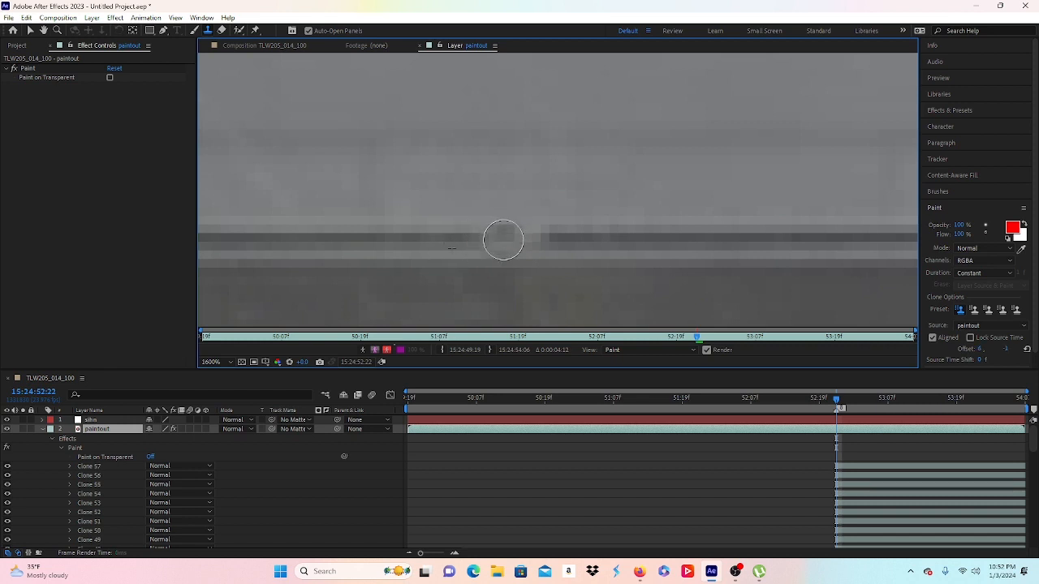
mouse_move(504, 239)
mouse_down()
mouse_move(476, 247)
mouse_move(533, 246)
mouse_up()
key(ctrl+z)
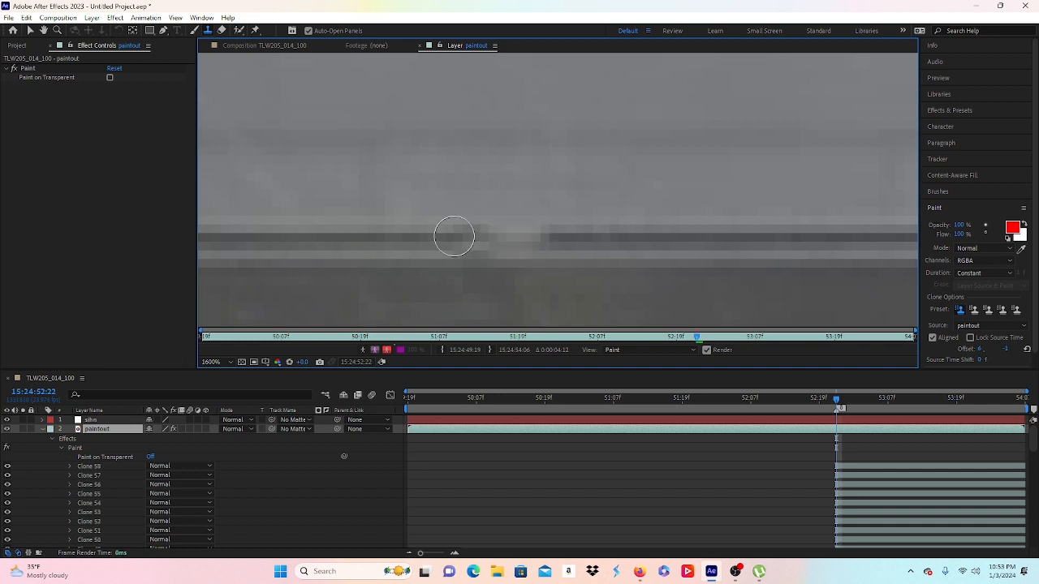
drag(493, 247, 539, 237)
key(comma)
click(601, 211)
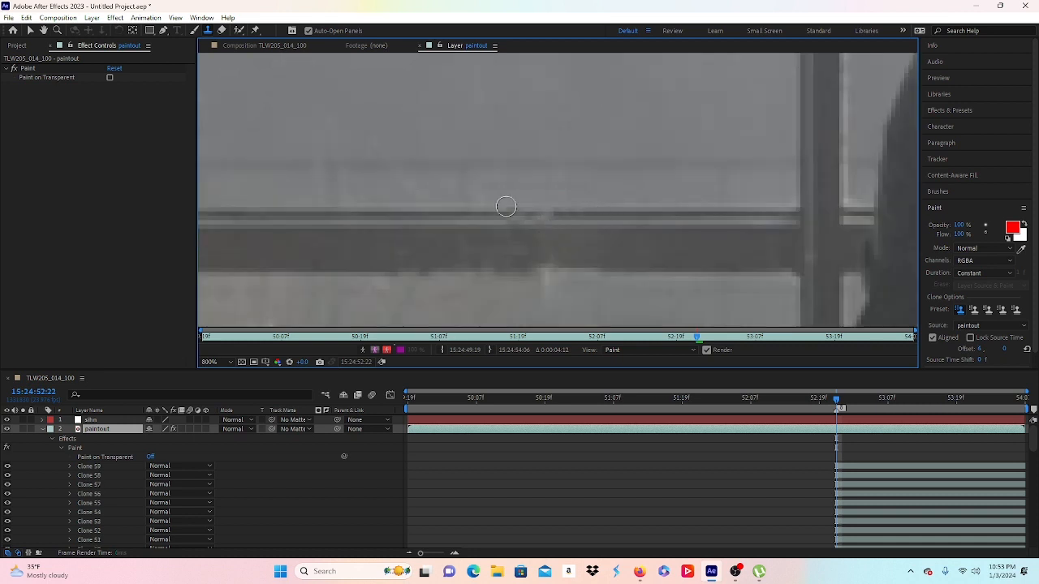
key(period)
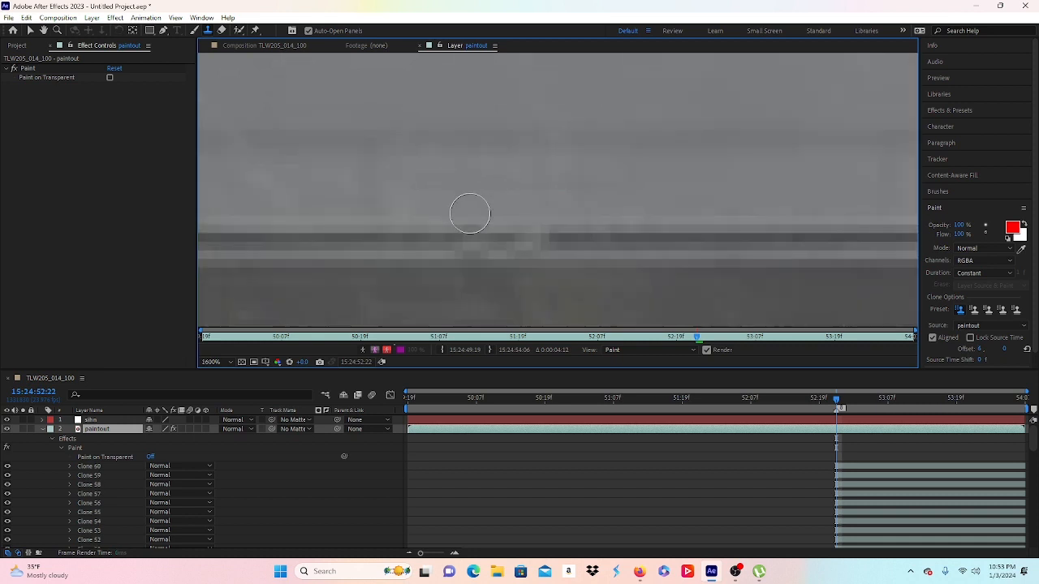
click(470, 213)
key(comma)
key(comma)
key(comma)
key(comma)
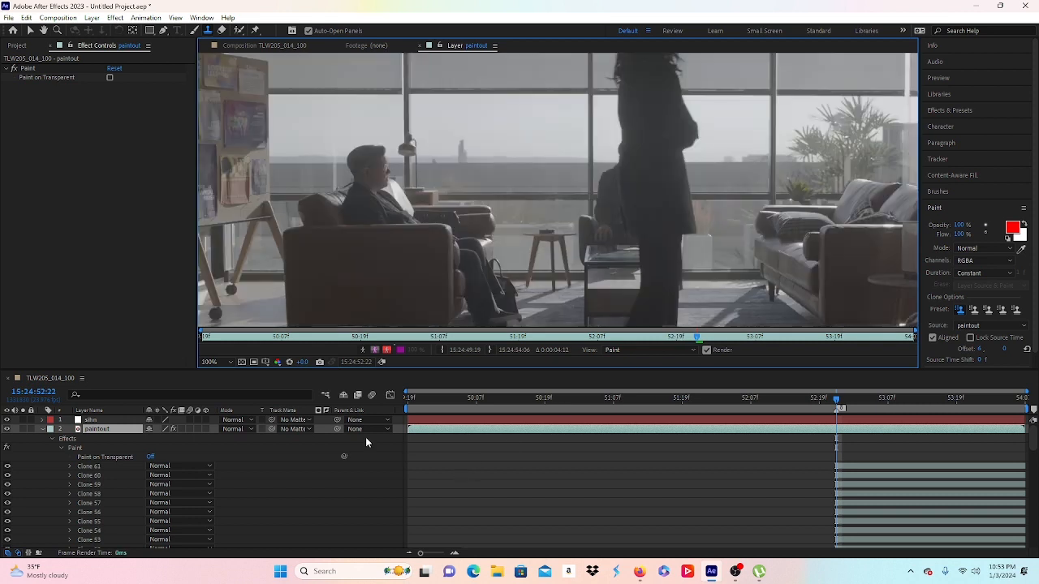
Step: Clone clean neighbouring texture over the bright vertical smudge below the window bar
key(period)
key(period)
key(period)
scroll(569, 240, down, 3)
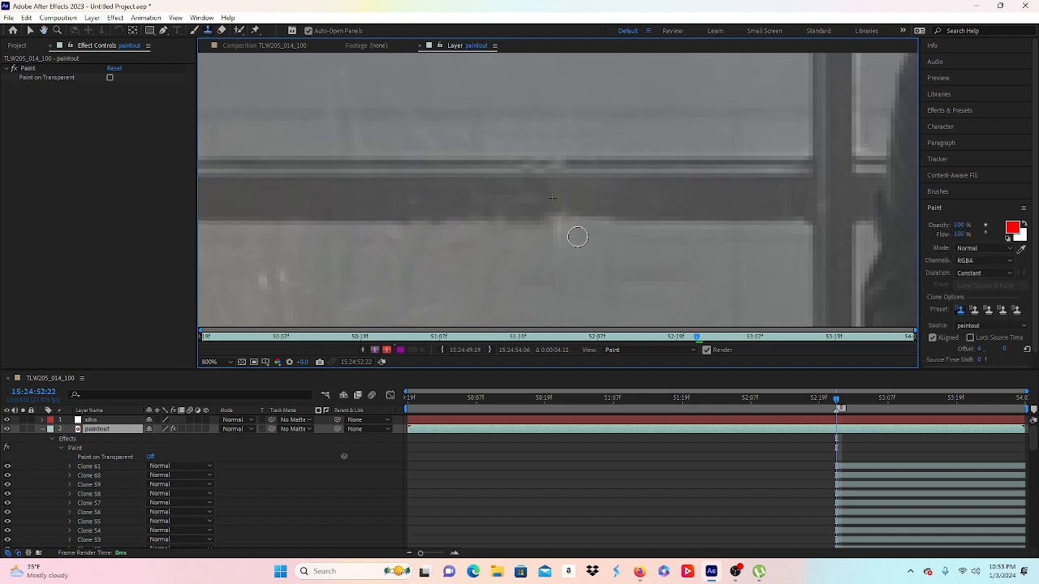
alt+click(577, 237)
mouse_move(565, 233)
mouse_down()
mouse_move(557, 224)
mouse_move(586, 235)
mouse_up()
drag(560, 213, 542, 212)
scroll(637, 207, down, 1)
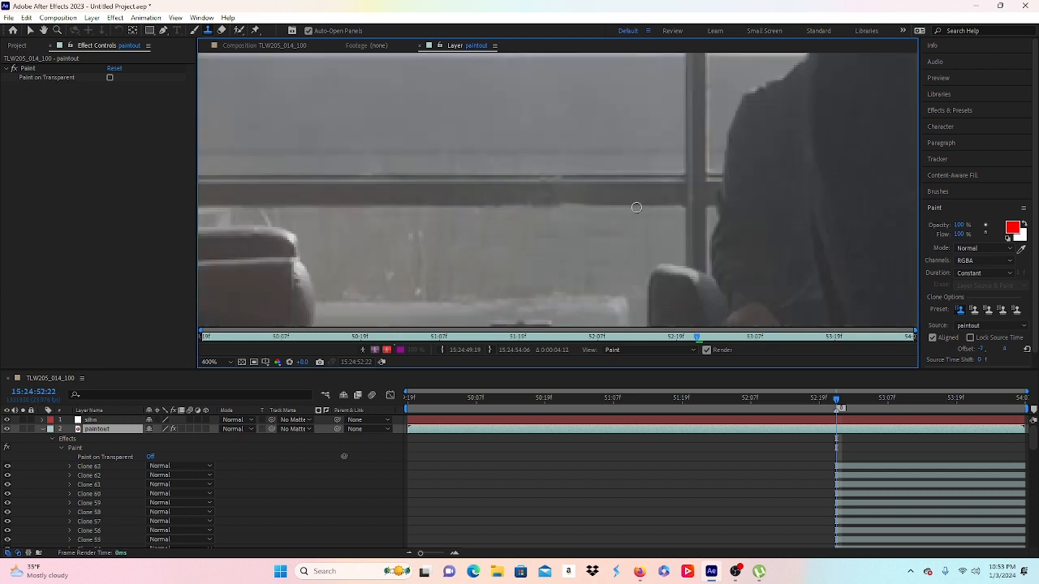
scroll(598, 204, up, 1)
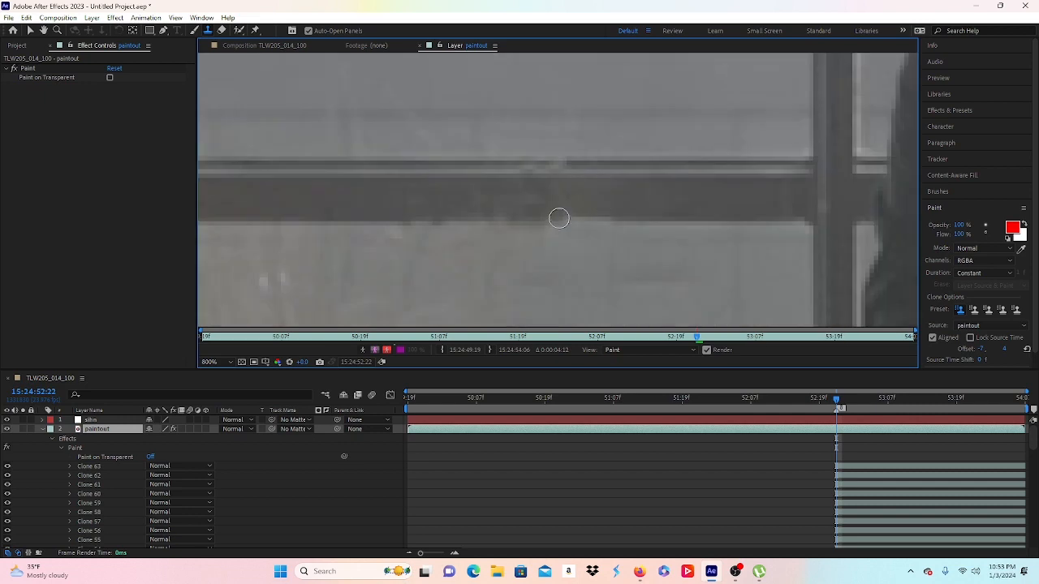
Step: Clone out the remaining blemish below the bar, then collapse the paintout stroke list
alt+click(582, 198)
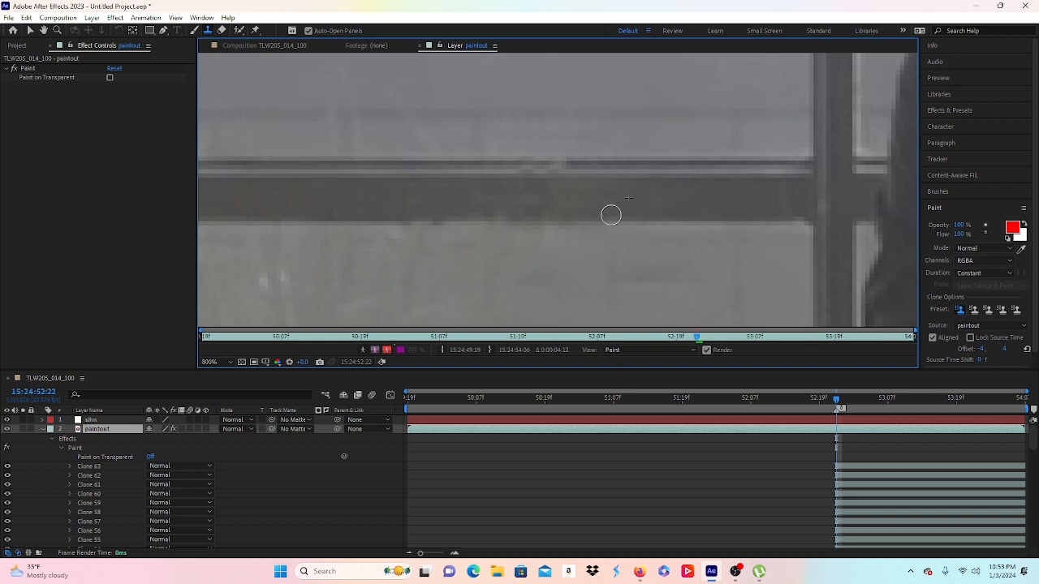
click(611, 214)
scroll(633, 207, down, 3)
scroll(672, 220, down, 1)
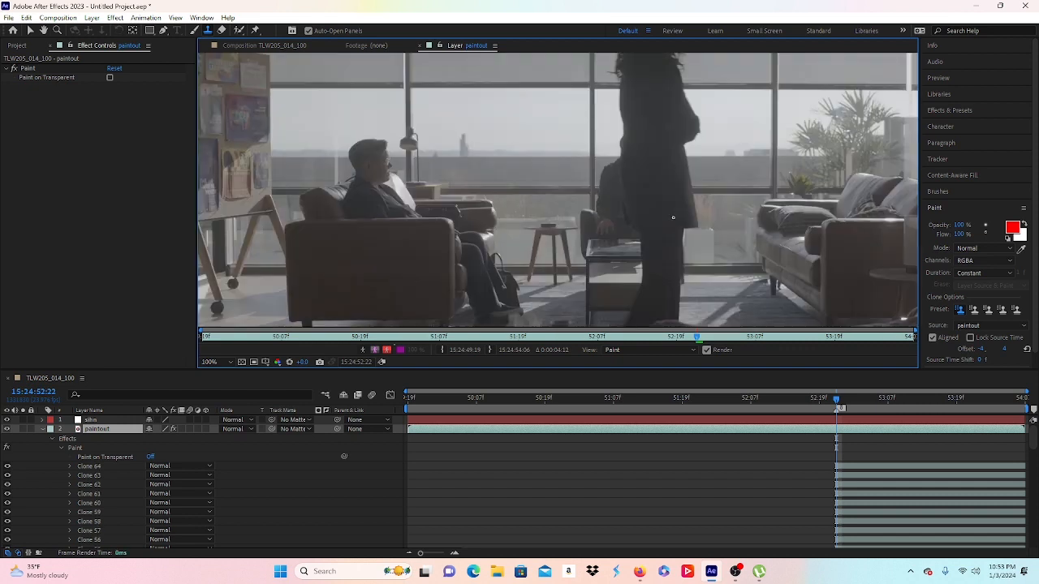
scroll(544, 195, up, 2)
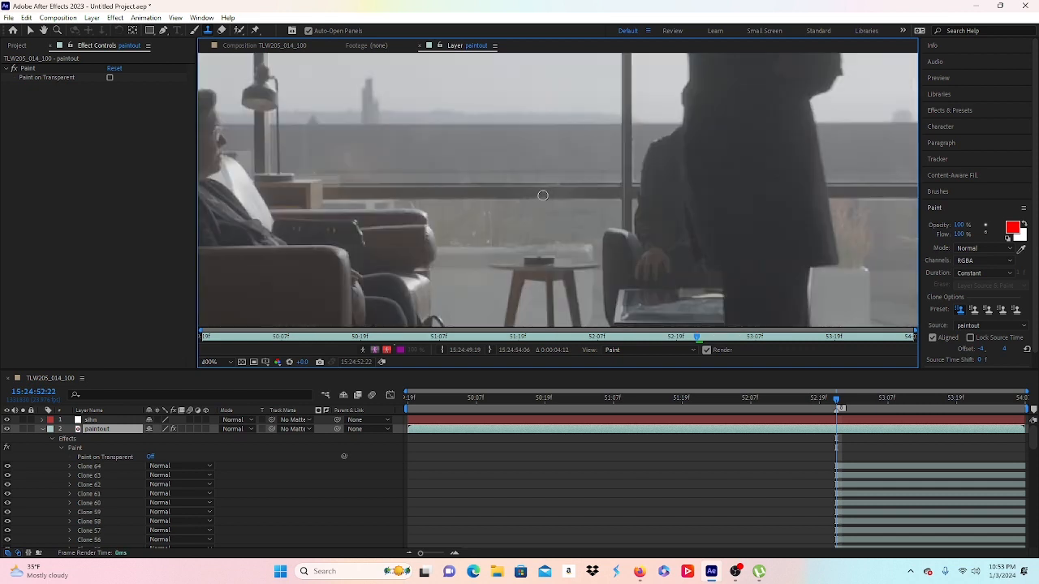
scroll(516, 213, up, 1)
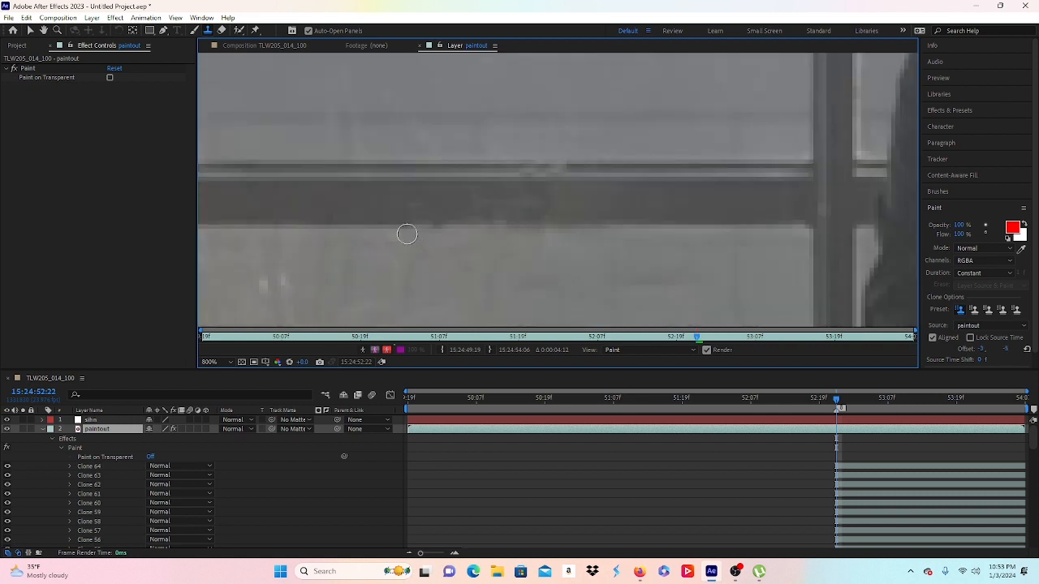
drag(405, 234, 437, 233)
scroll(547, 218, down, 2)
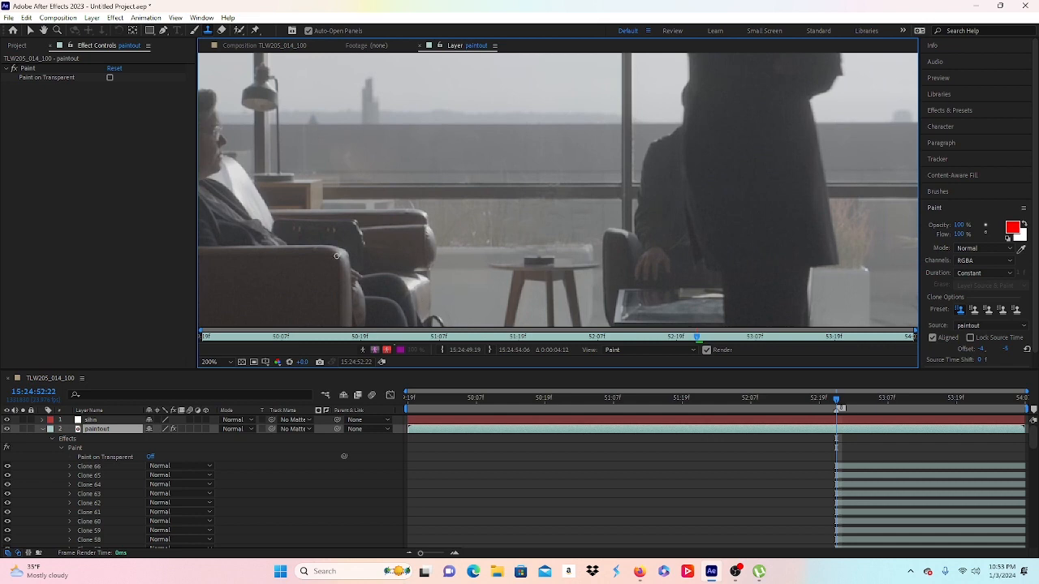
click(42, 429)
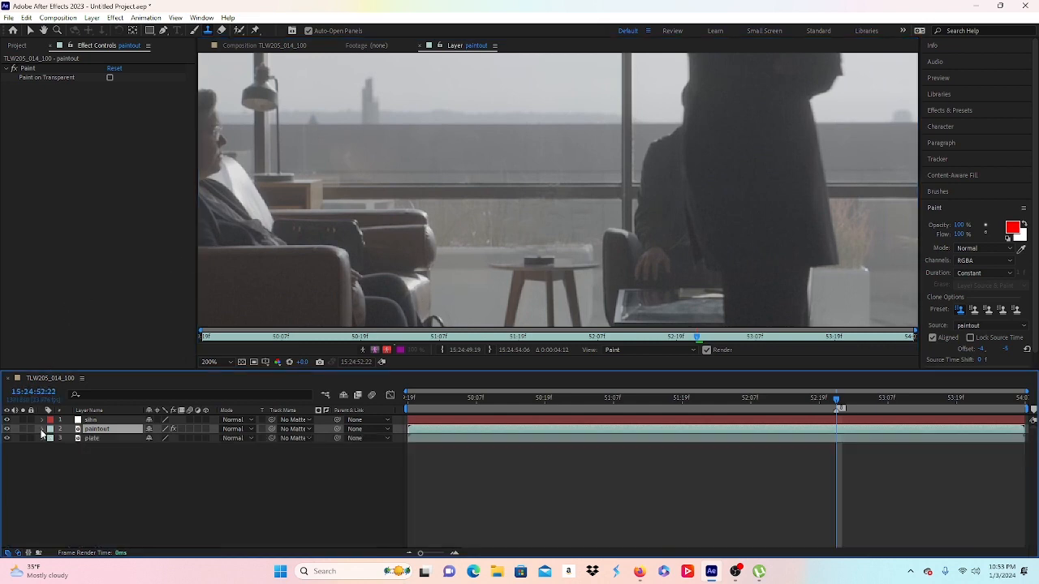
Step: Select the paintout layer so Effect Controls displays its Paint effect
right_click(103, 432)
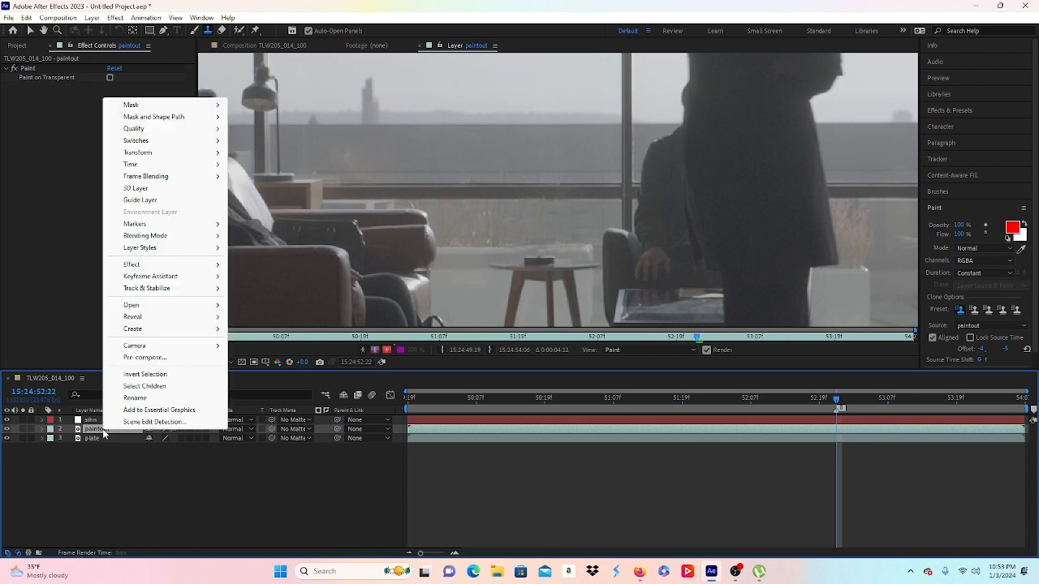
mouse_move(168, 323)
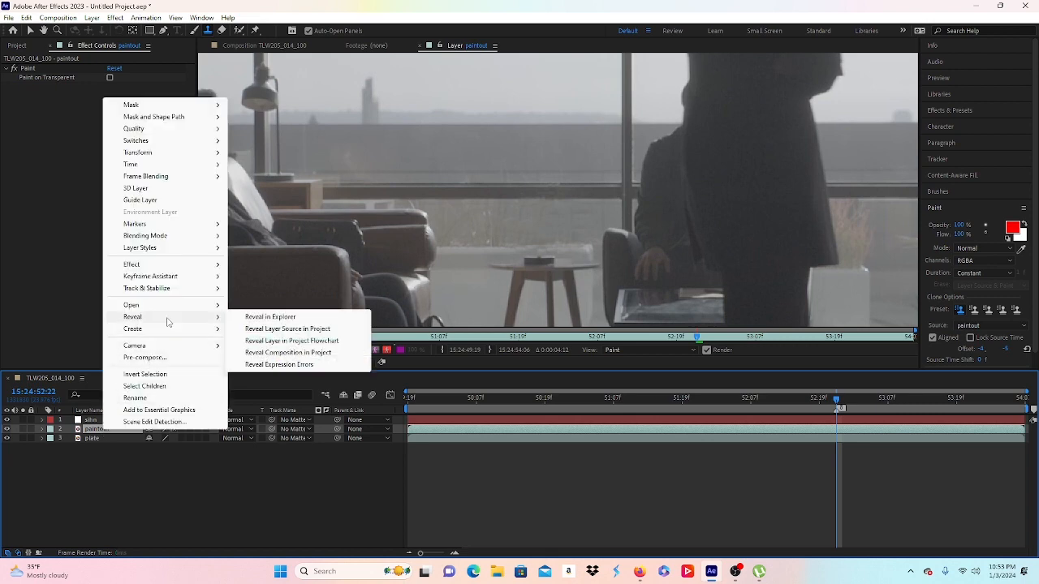
click(89, 458)
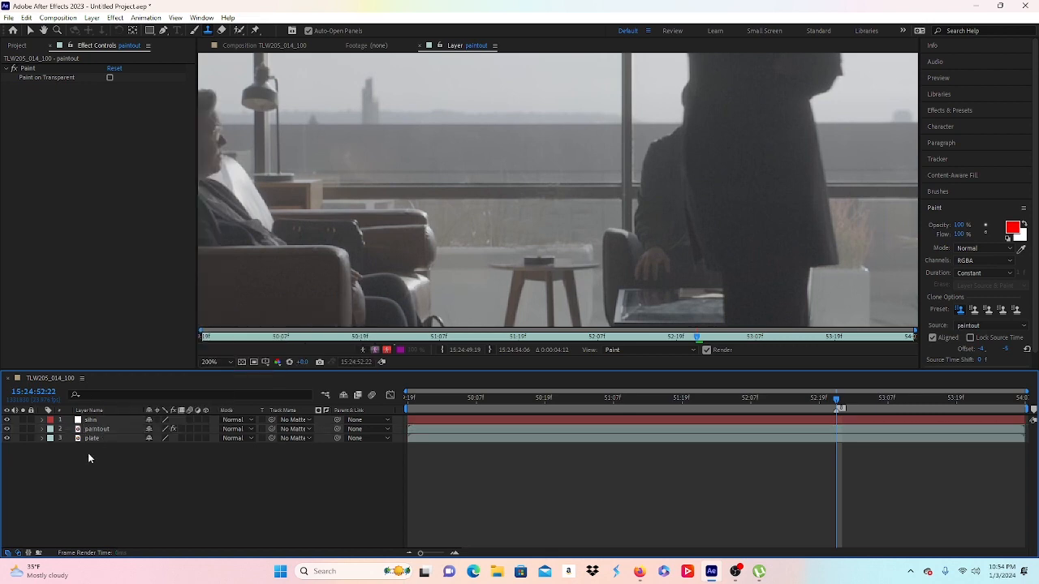
click(92, 439)
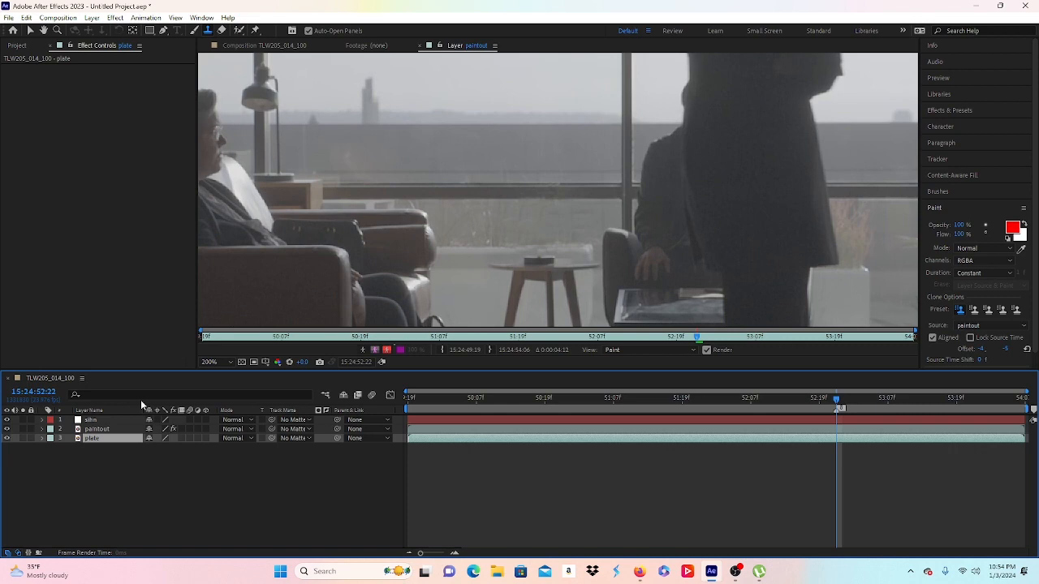
click(108, 429)
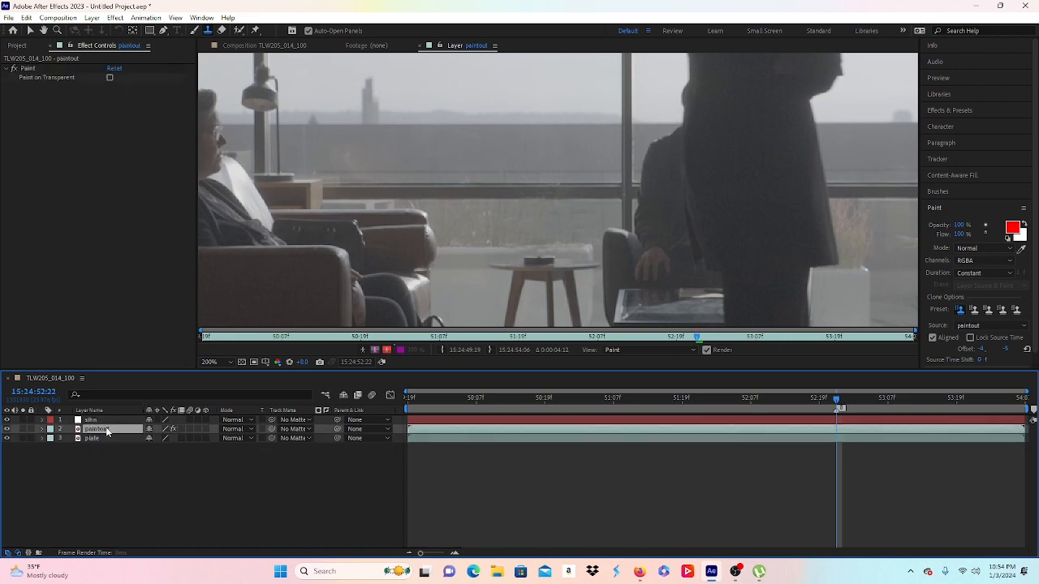
Step: Pre-compose paintout into a 'paintout' comp with all attributes moved, back in TLW205_014_100
right_click(107, 431)
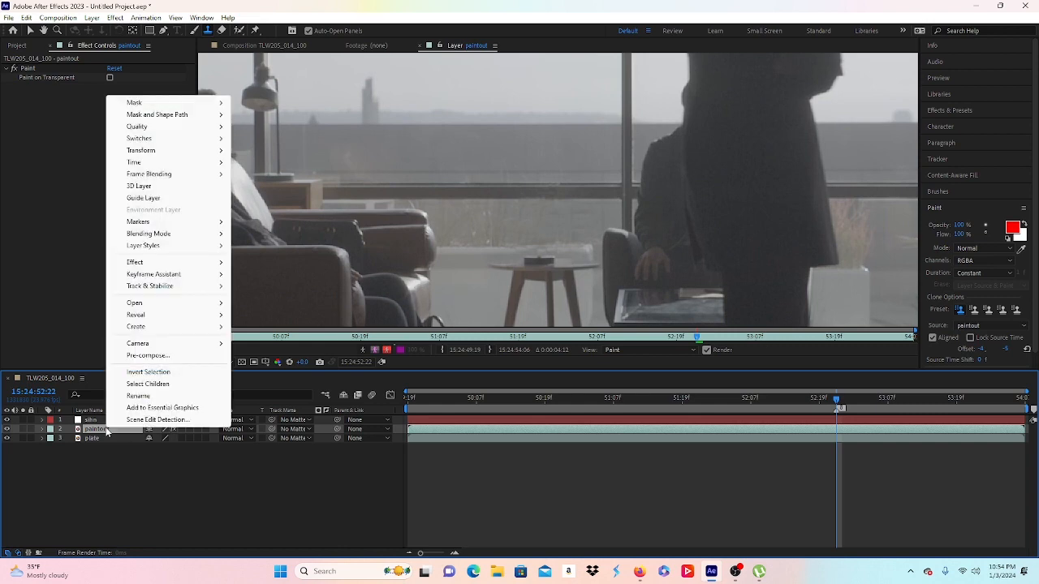
click(154, 354)
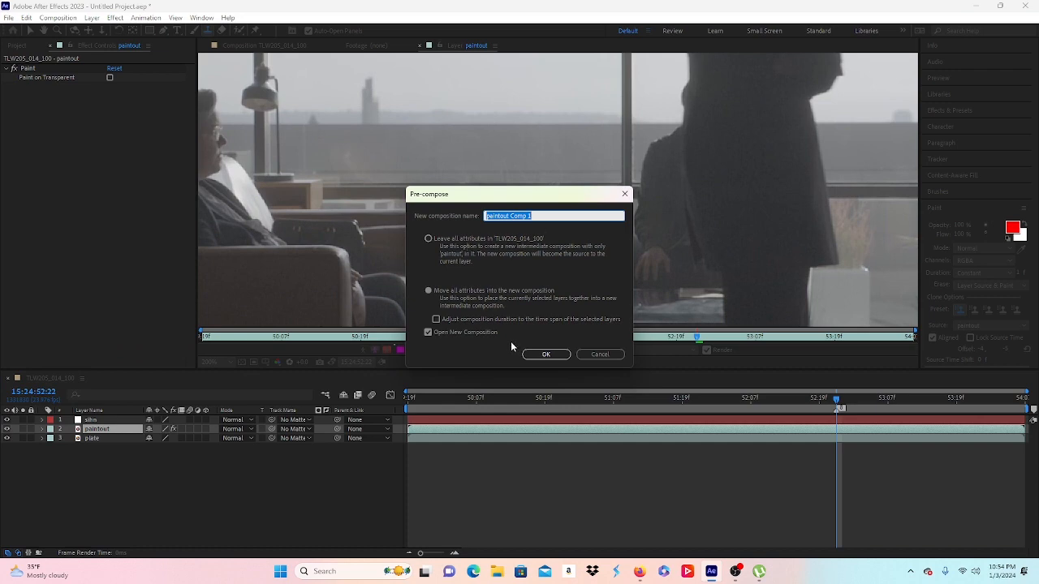
click(542, 213)
click(544, 356)
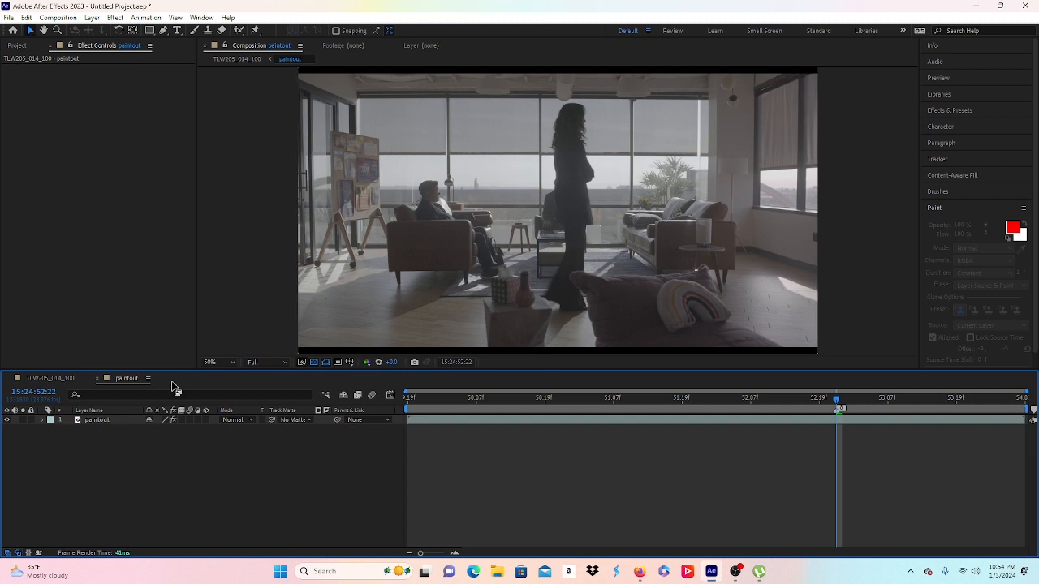
click(46, 380)
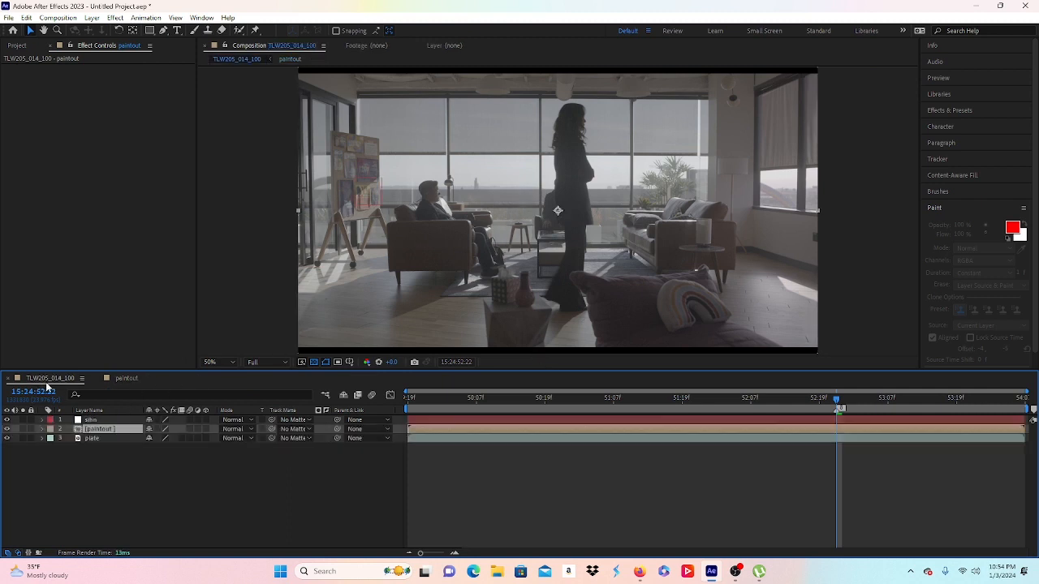
right_click(97, 433)
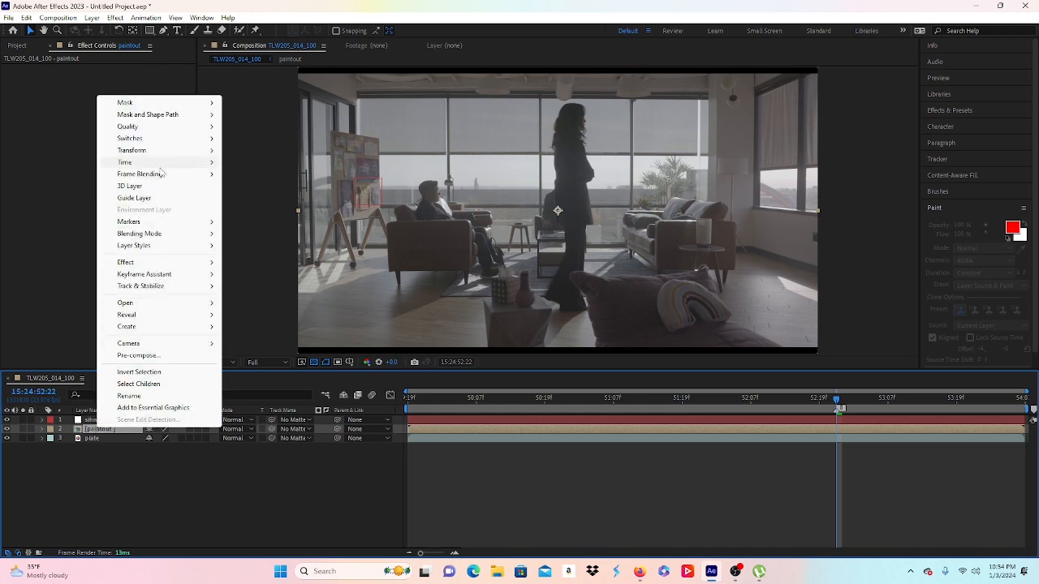
Step: Freeze the nested paintout at 15:24:52:22 and move its Time Remap hold keyframe to the layer start
mouse_move(186, 162)
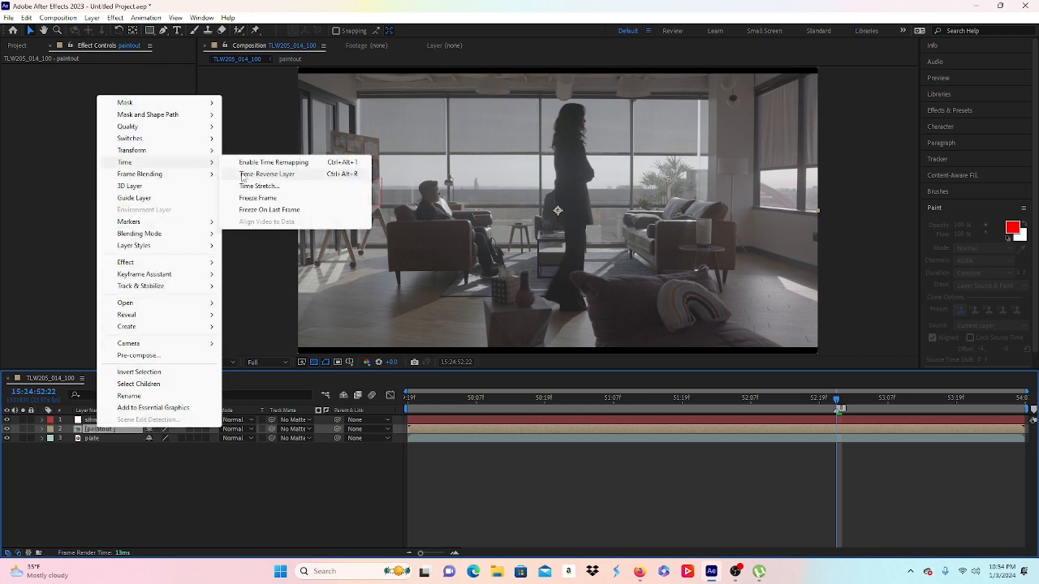
click(277, 200)
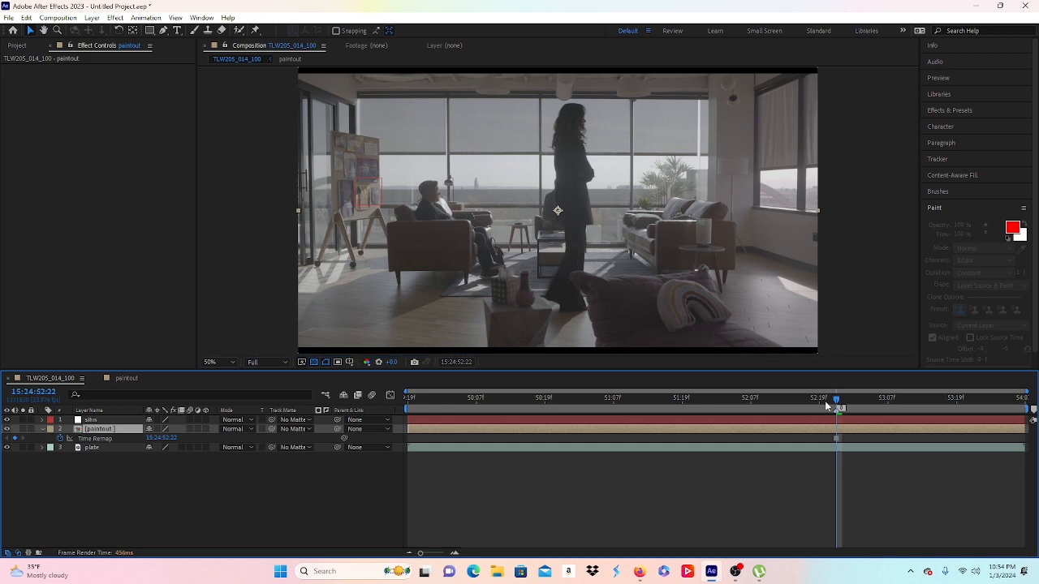
click(833, 441)
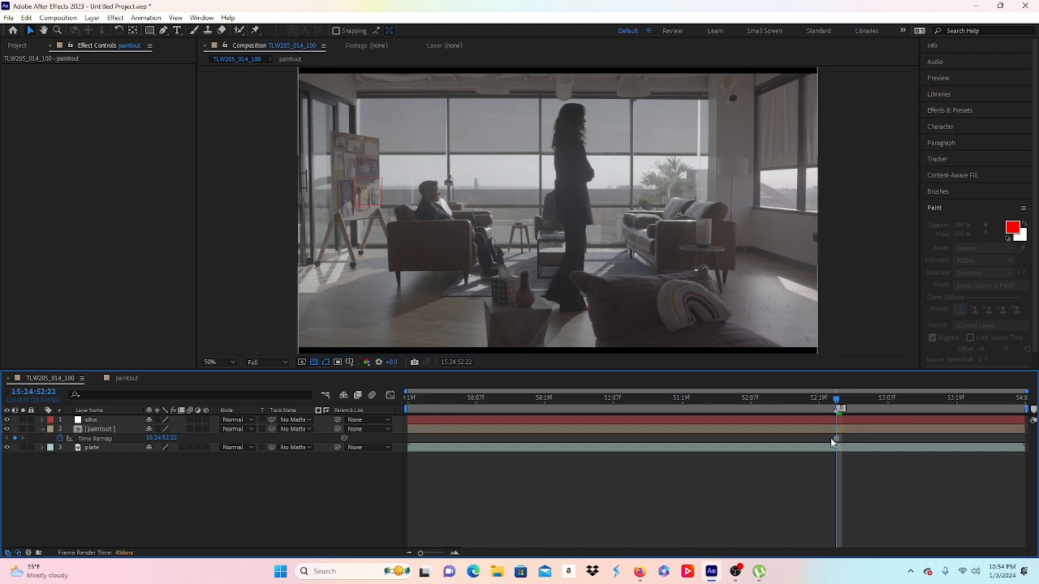
mouse_move(838, 440)
mouse_down()
mouse_move(571, 430)
mouse_move(409, 380)
mouse_up()
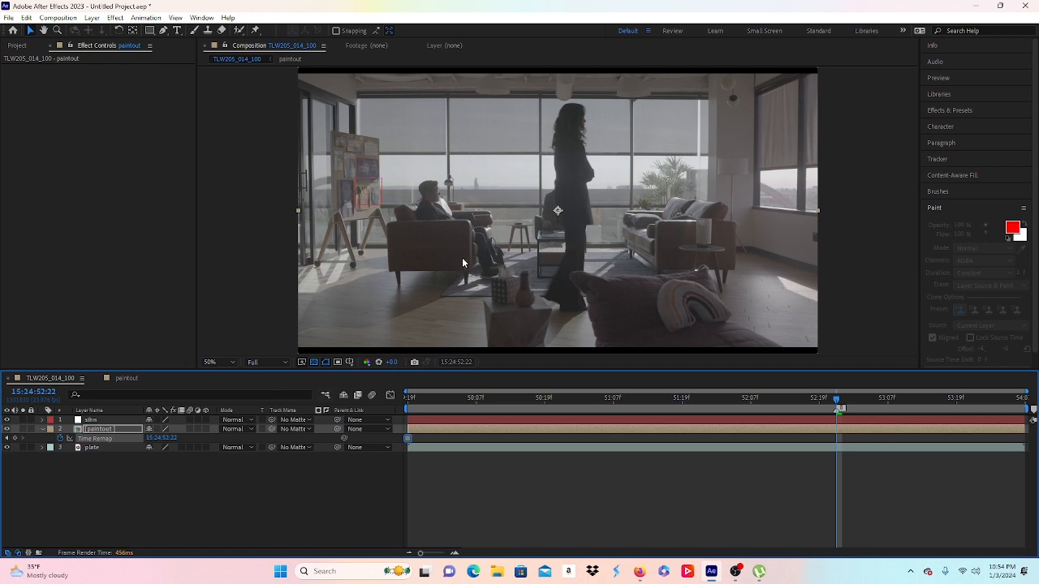
key(period)
key(period)
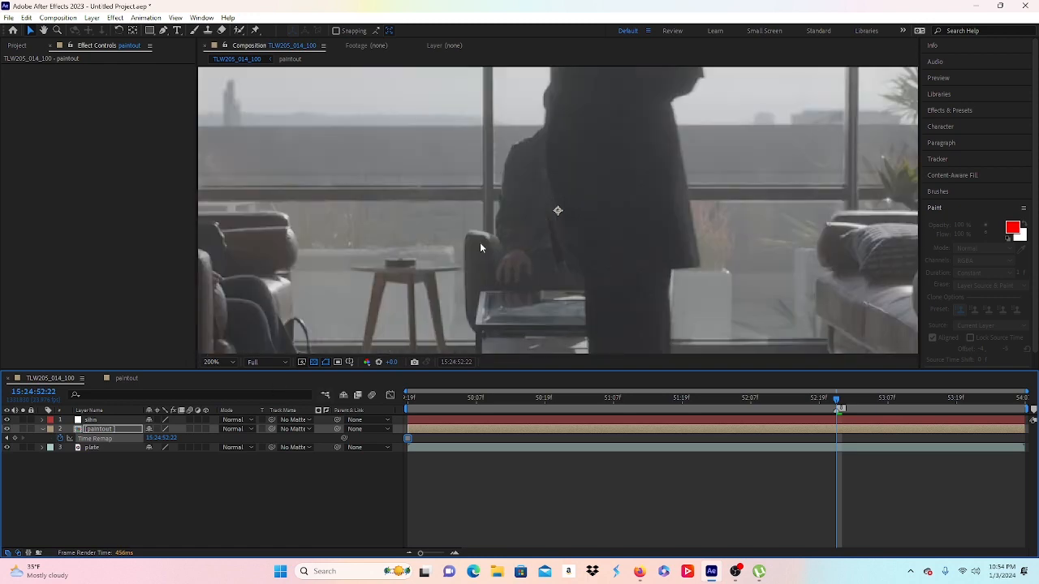
drag(480, 248, 600, 203)
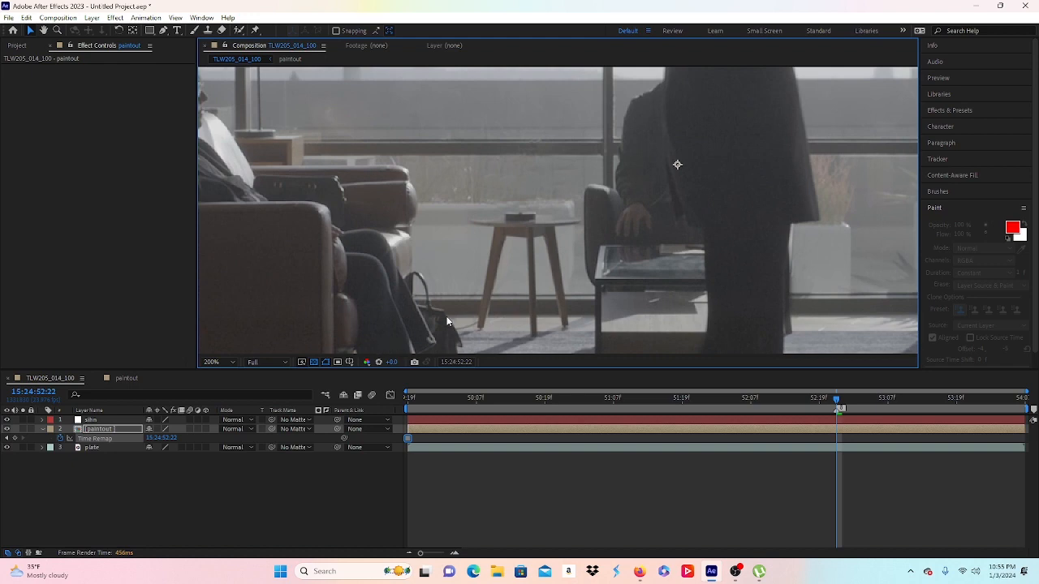
click(112, 493)
click(95, 438)
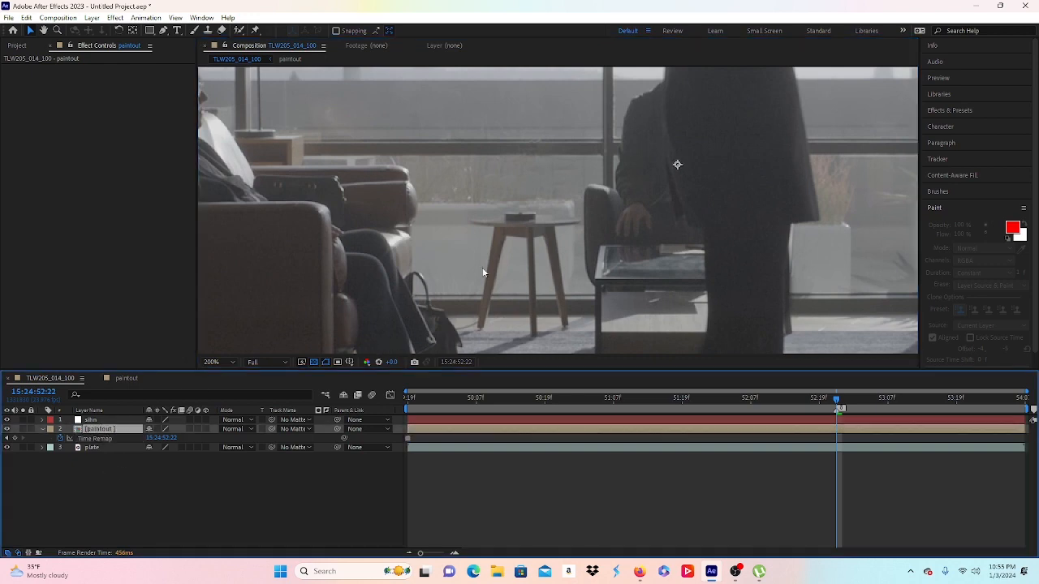
scroll(498, 263, down, 2)
scroll(624, 261, down, 1)
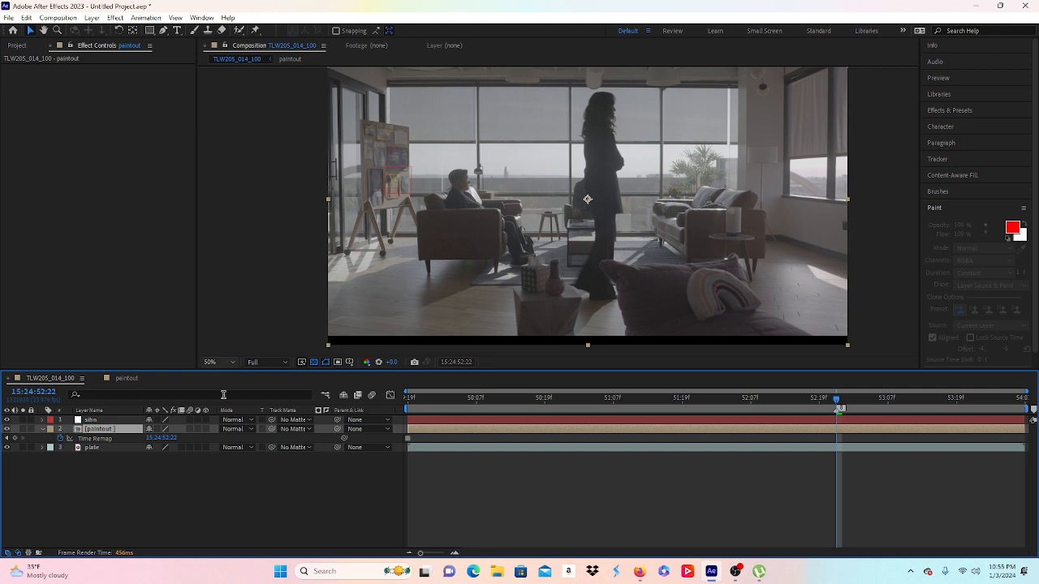
click(108, 449)
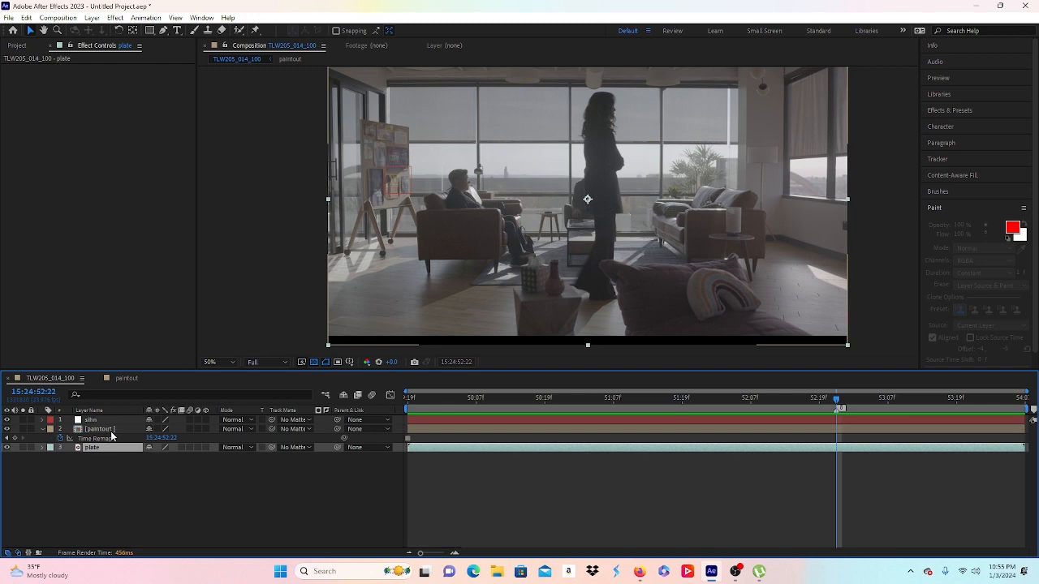
Step: Draw a closed four-point Pen mask around the small side table on the paintout layer
click(108, 432)
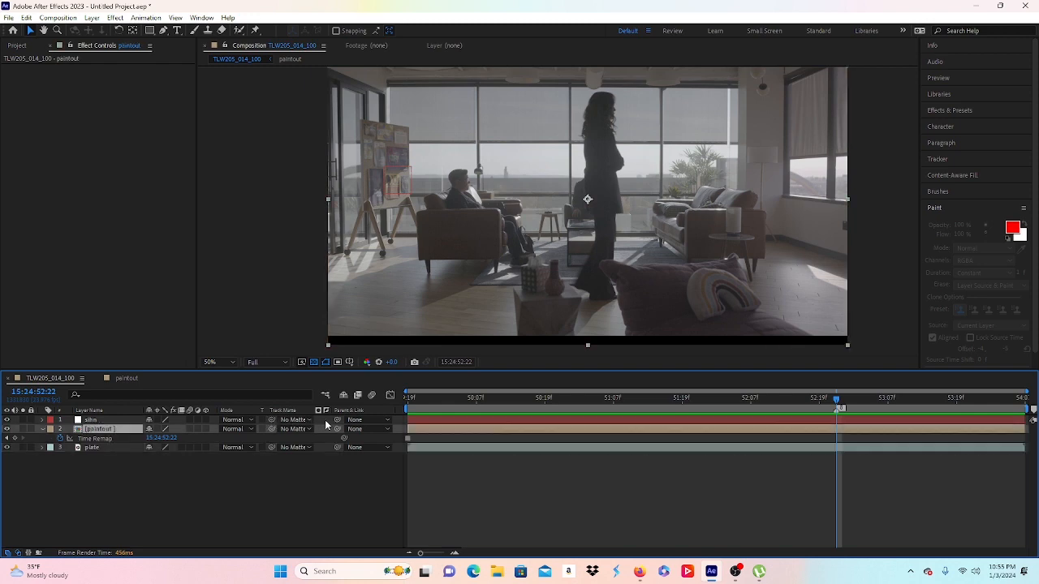
click(354, 430)
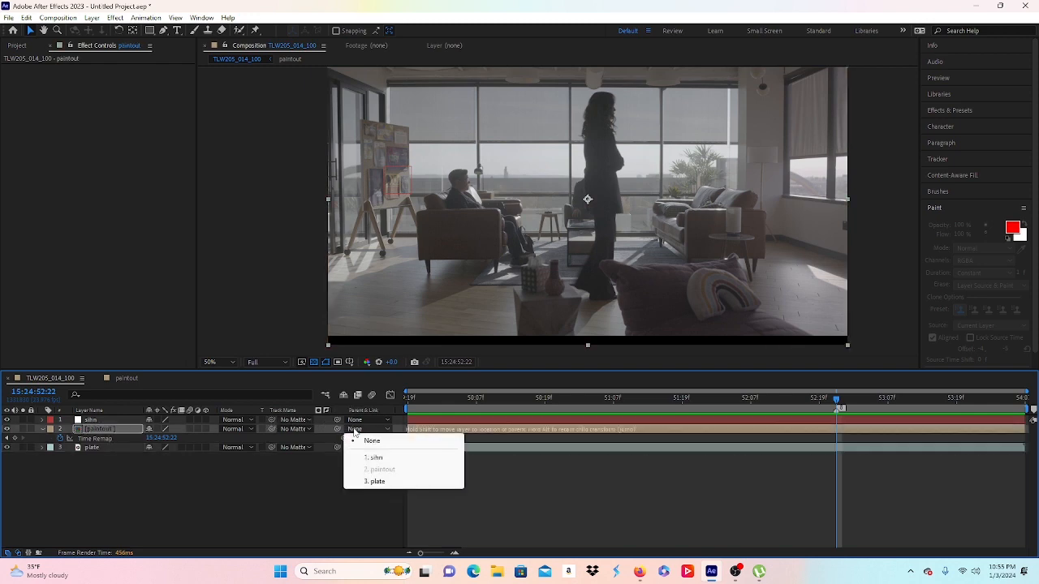
click(113, 438)
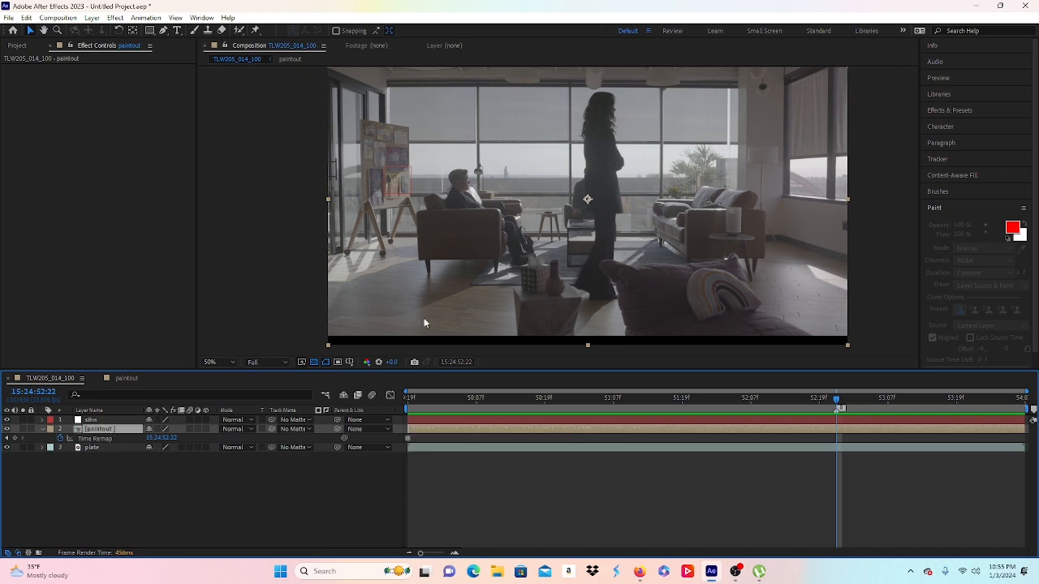
scroll(559, 238, up, 2)
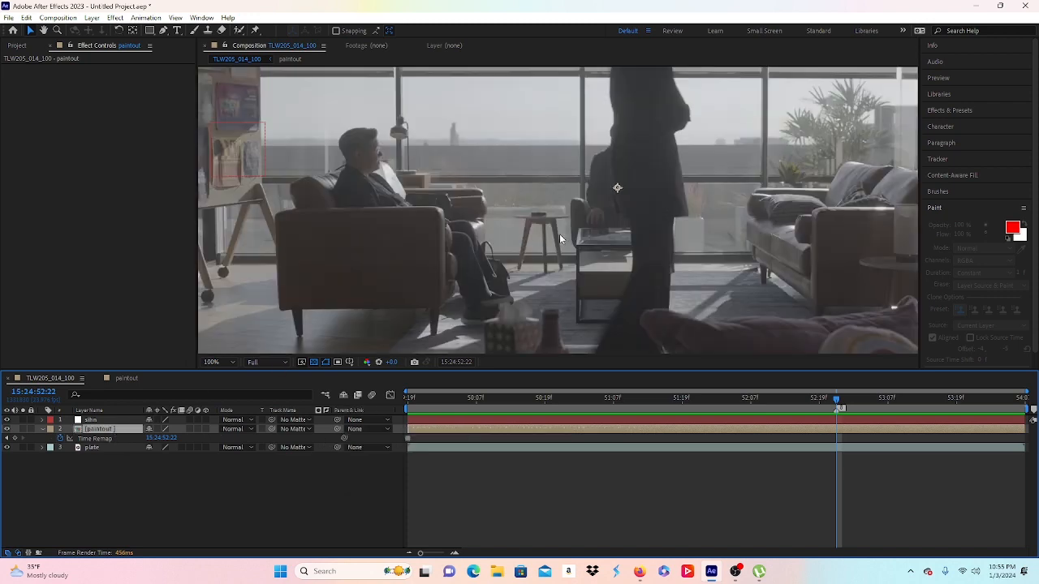
click(164, 30)
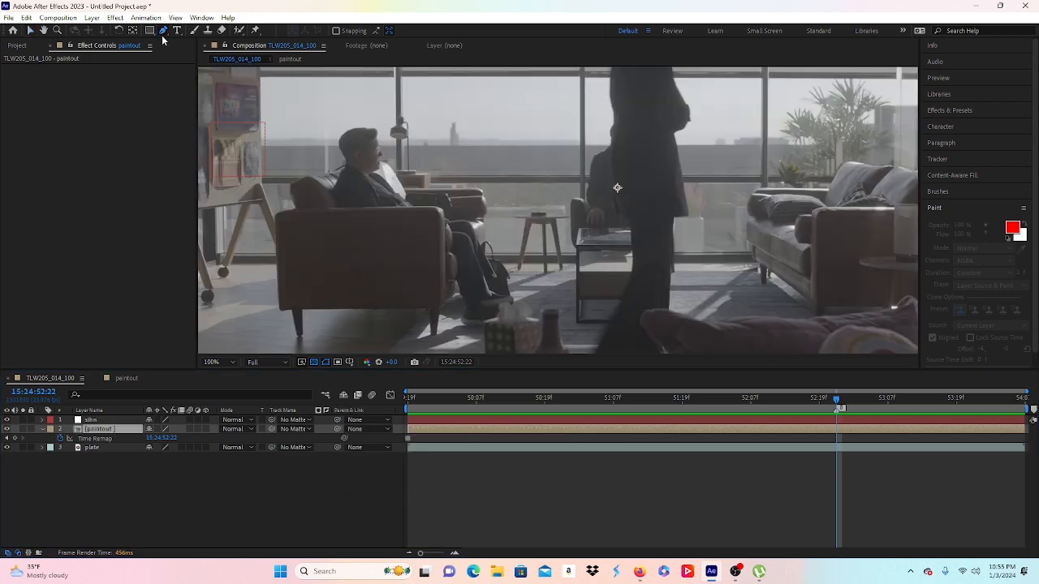
click(568, 189)
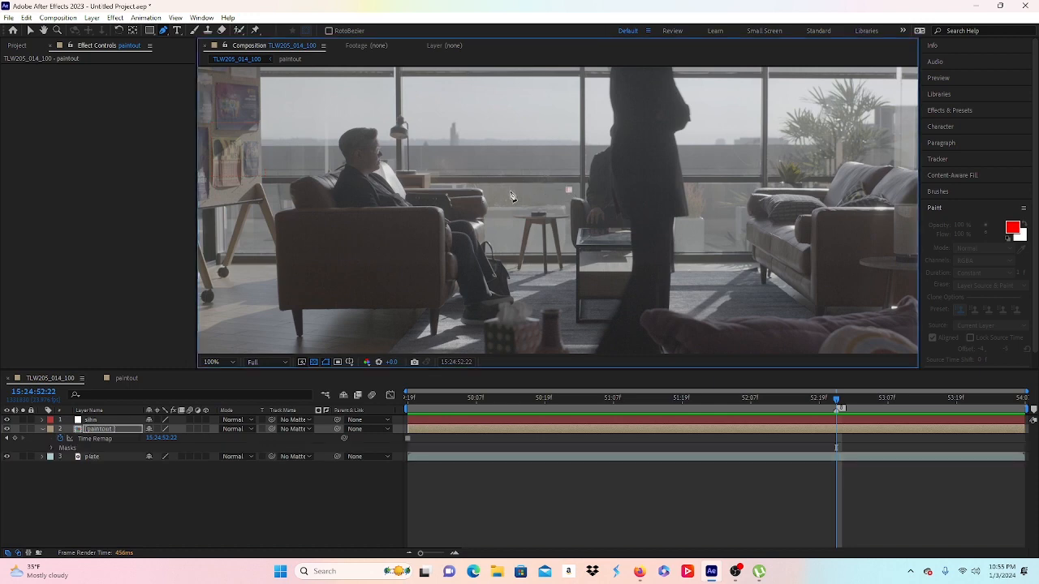
click(510, 192)
click(515, 280)
click(566, 275)
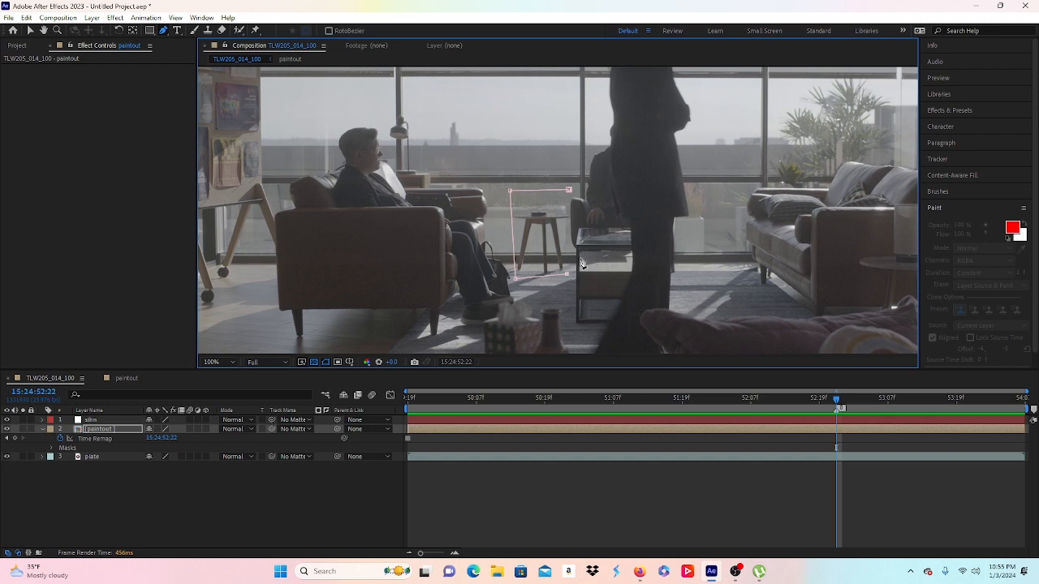
click(570, 191)
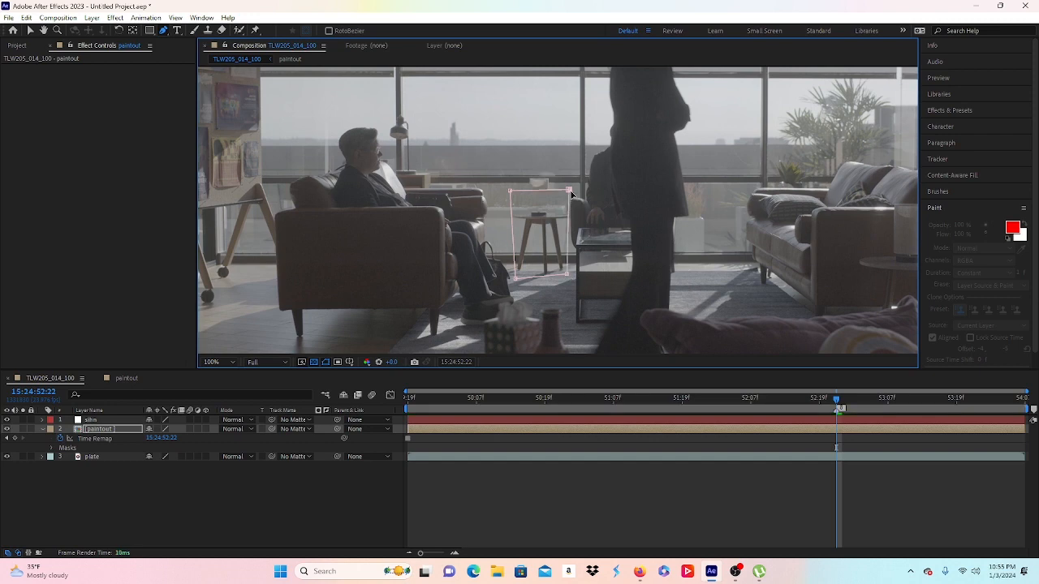
drag(569, 190, 512, 180)
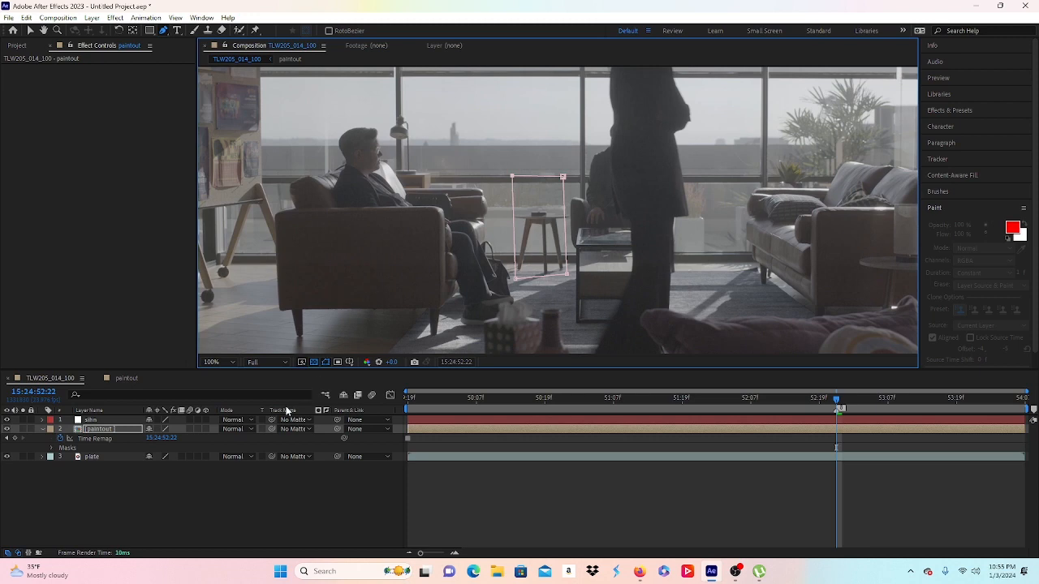
Step: Parent the paintout layer to layer 1
click(114, 429)
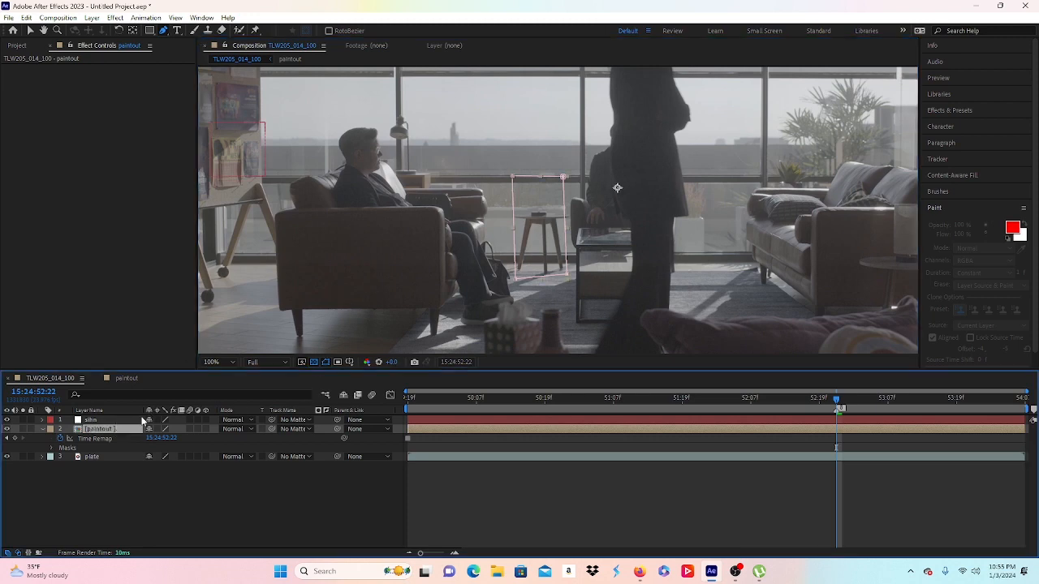
click(357, 429)
click(372, 458)
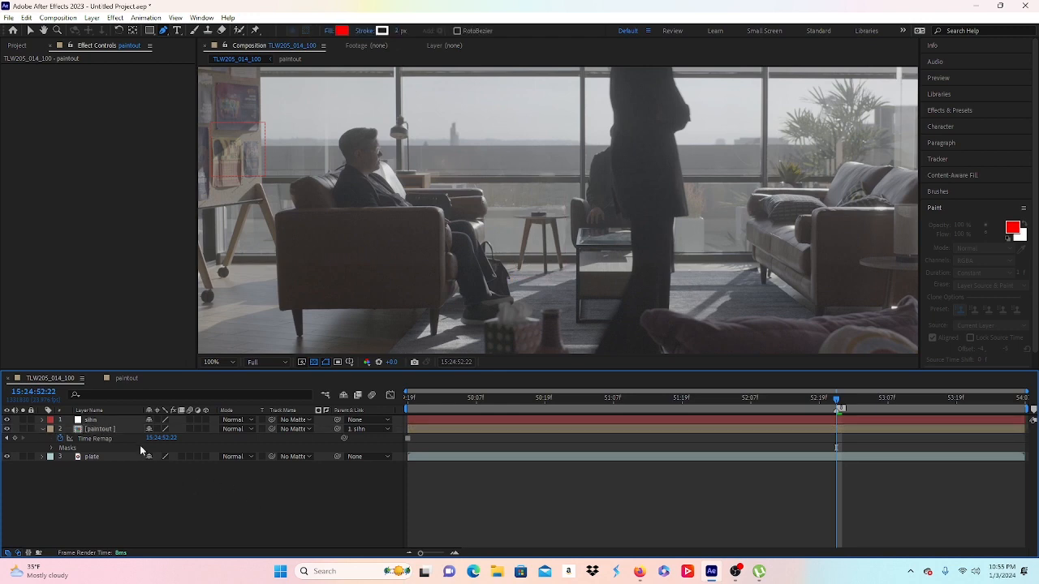
click(96, 458)
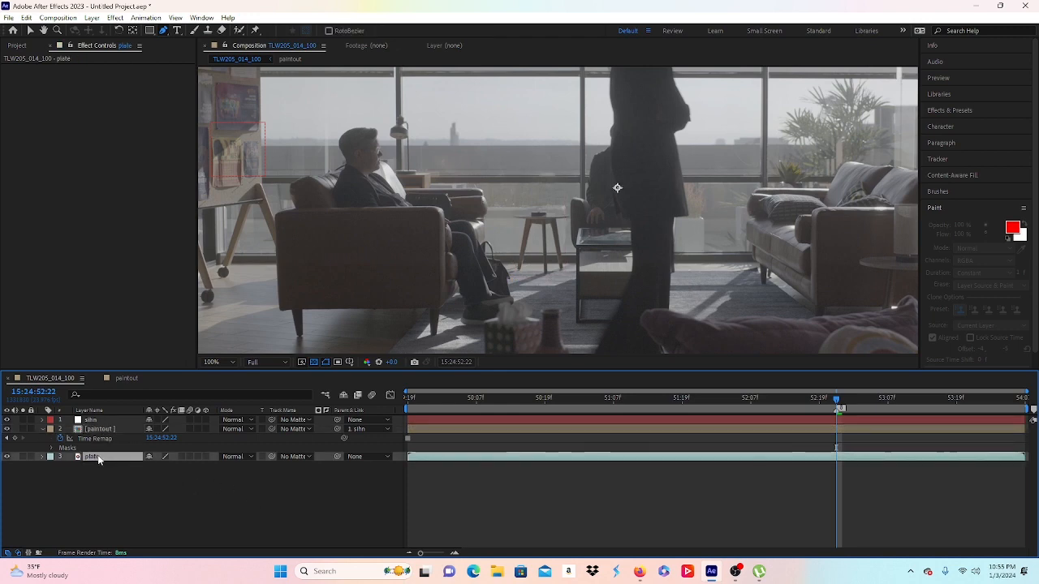
Step: Duplicate the plate as plate 2 and apply Tint to make it greyscale
key(ctrl+d)
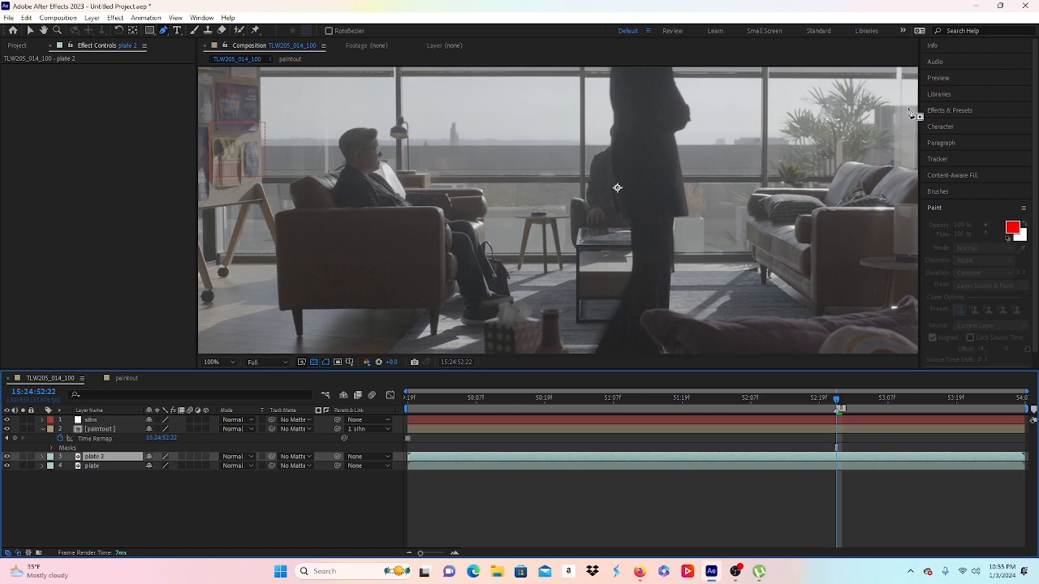
click(933, 110)
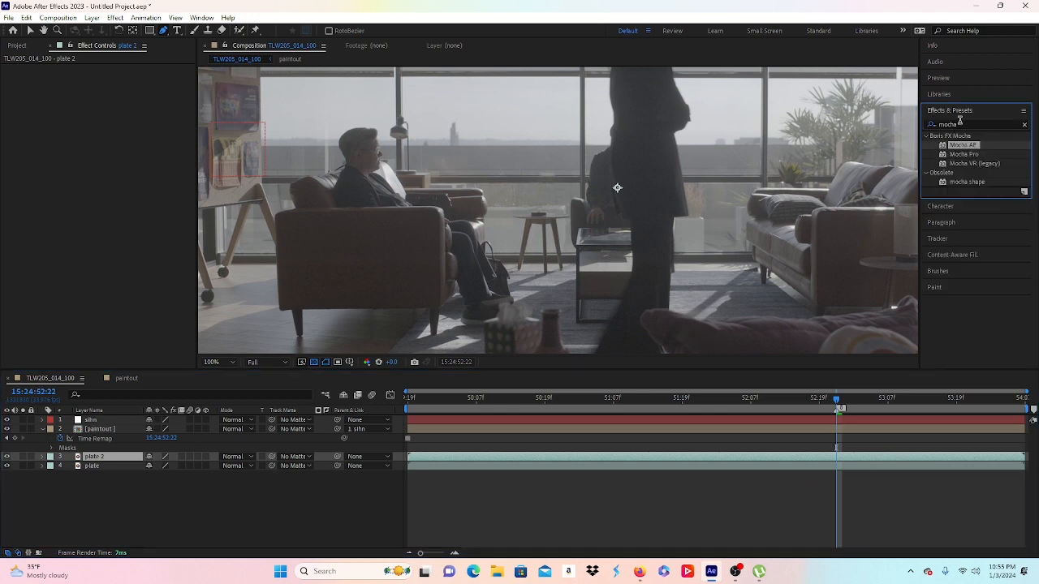
click(945, 123)
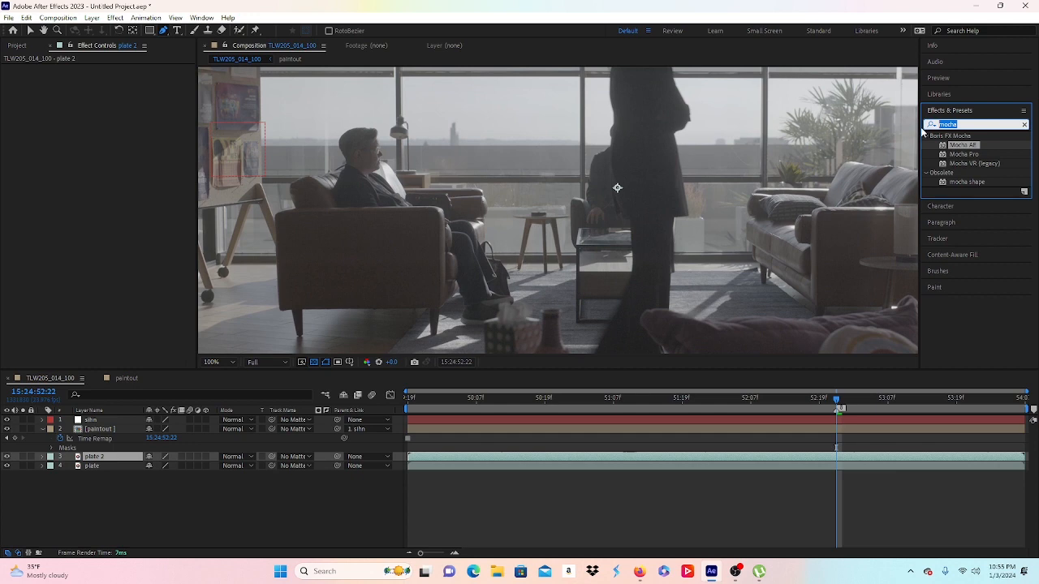
text(ti)
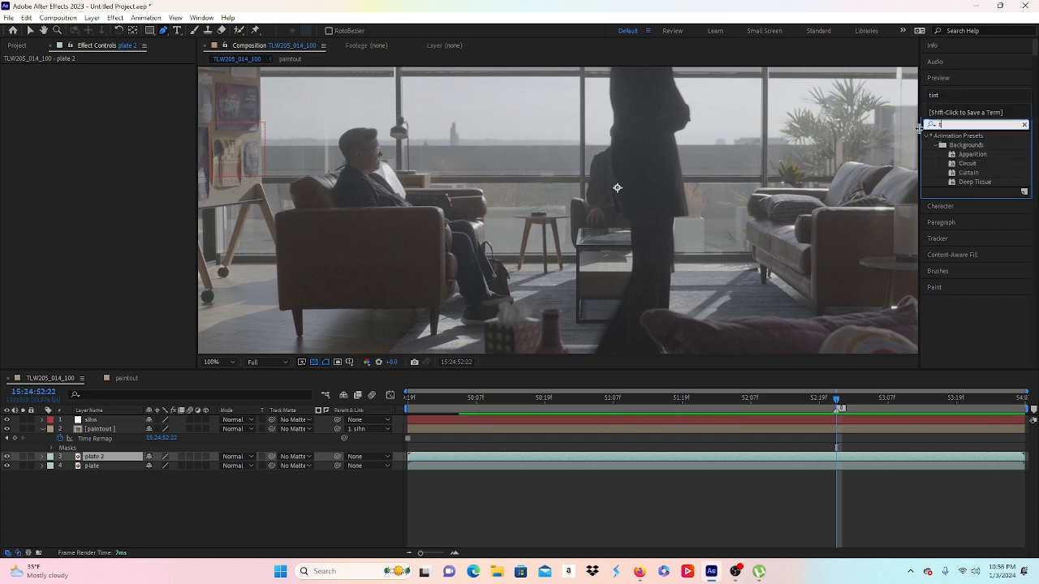
text(nt)
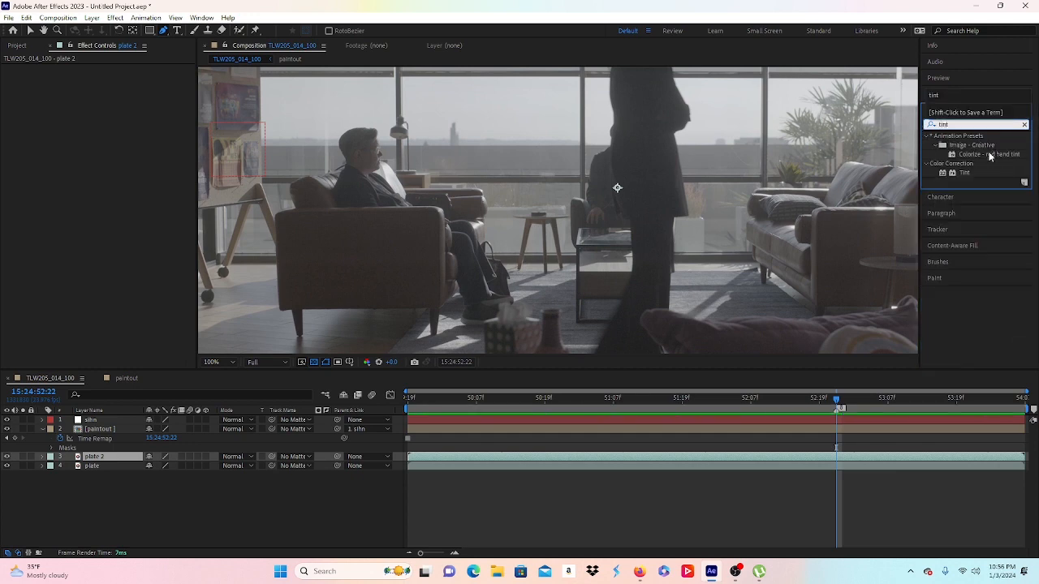
double_click(964, 173)
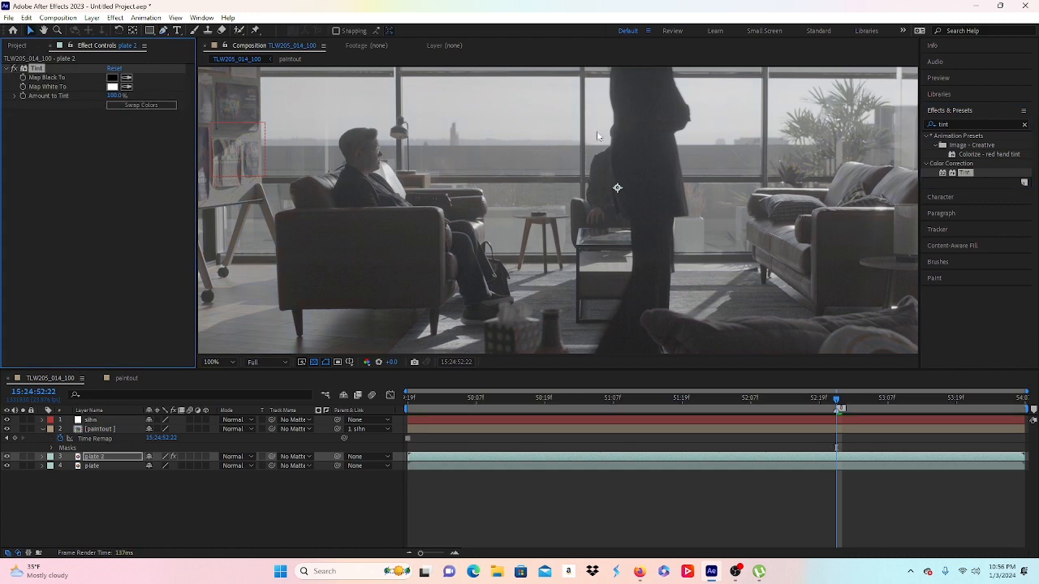
Step: Add the Curves effect to plate 2
click(946, 125)
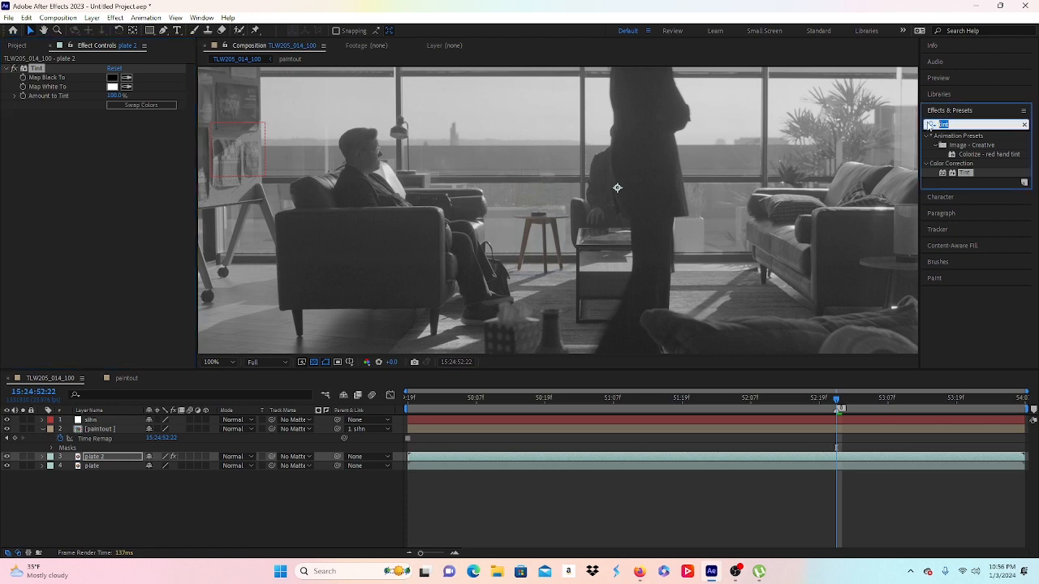
text(curv)
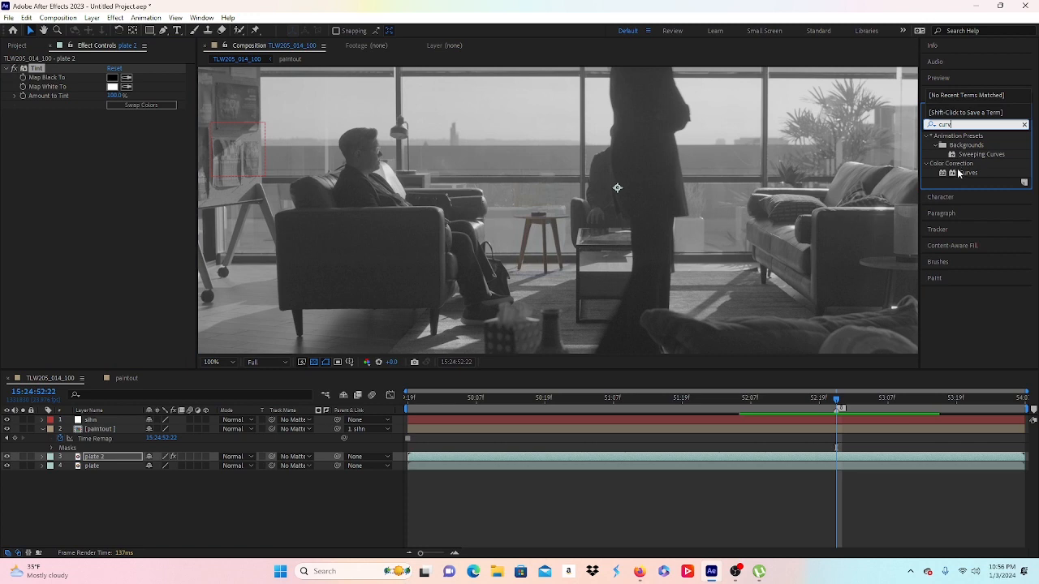
click(961, 172)
double_click(961, 173)
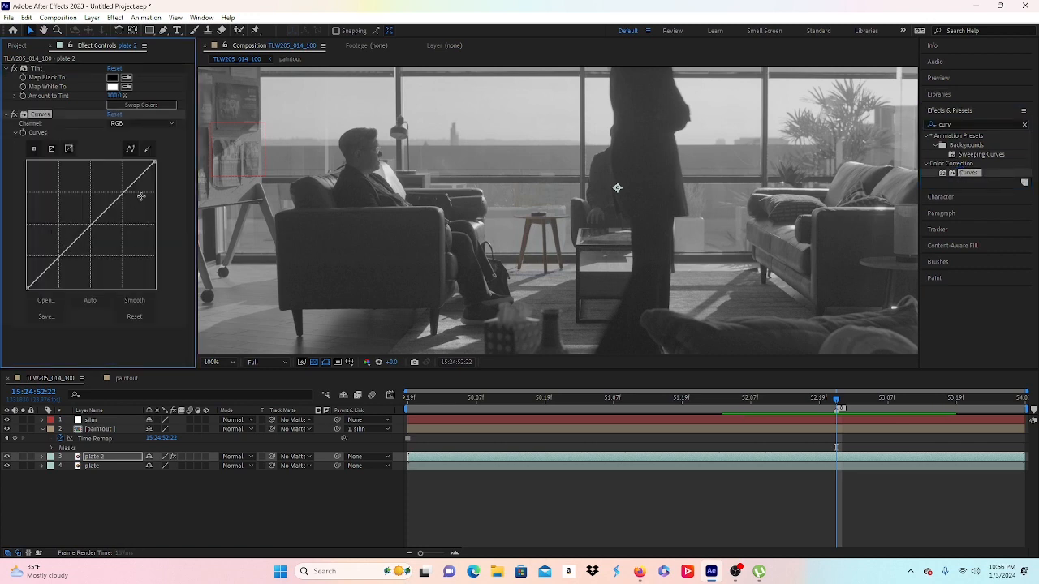
Step: Crush plate 2's contrast with the Curves white and black points, and hide paintout
drag(154, 162, 137, 160)
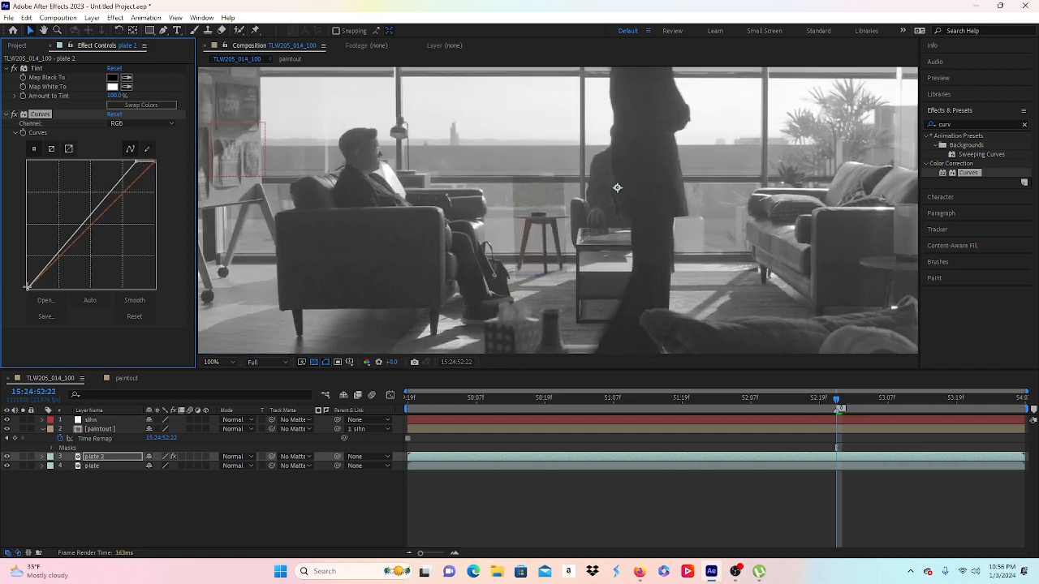
drag(26, 286, 91, 305)
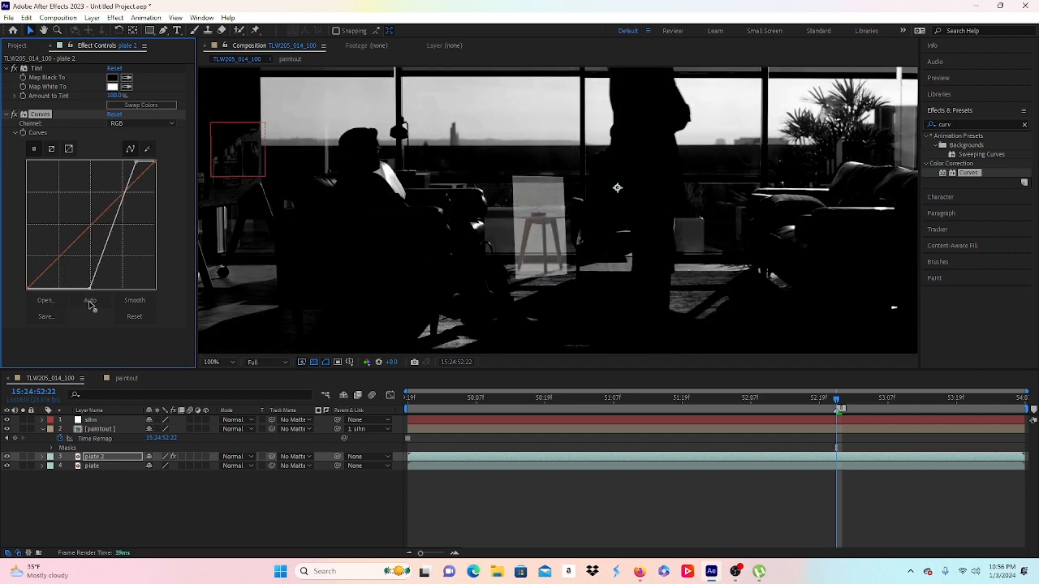
drag(90, 304, 94, 306)
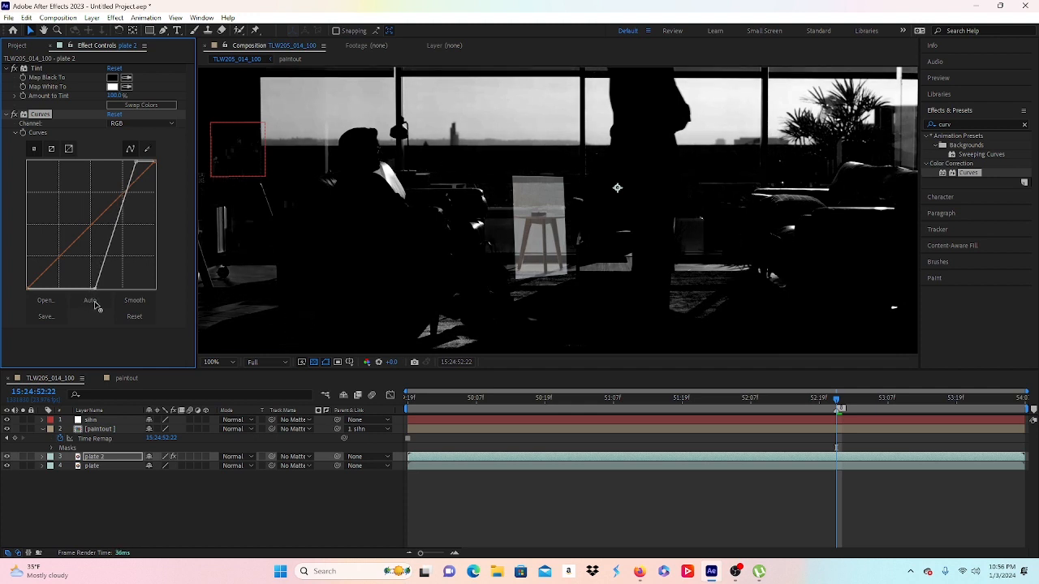
scroll(489, 255, up, 1)
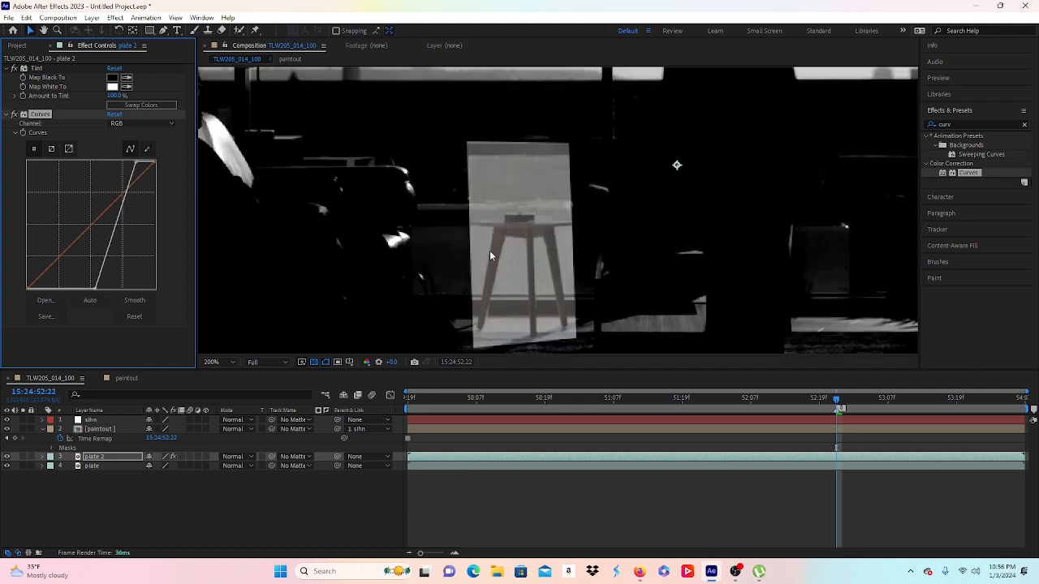
click(99, 429)
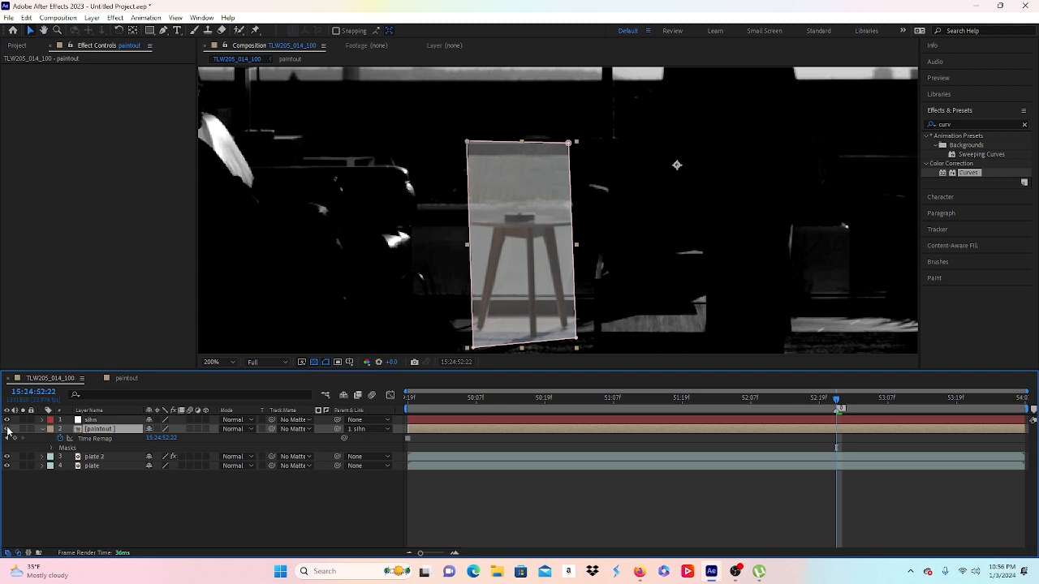
click(7, 429)
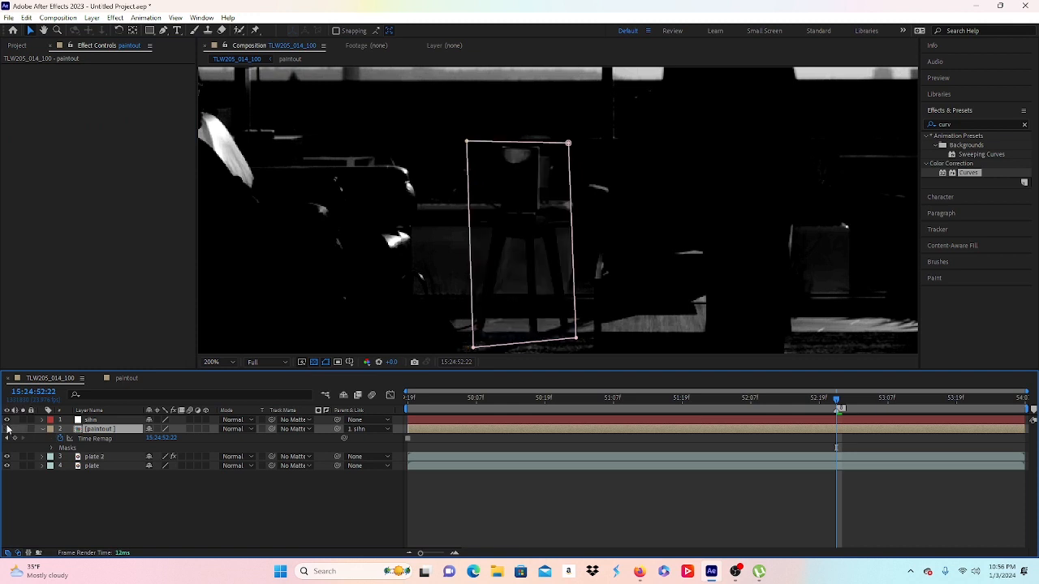
Step: Delete the Curves effect from plate 2, leaving only Tint
click(106, 459)
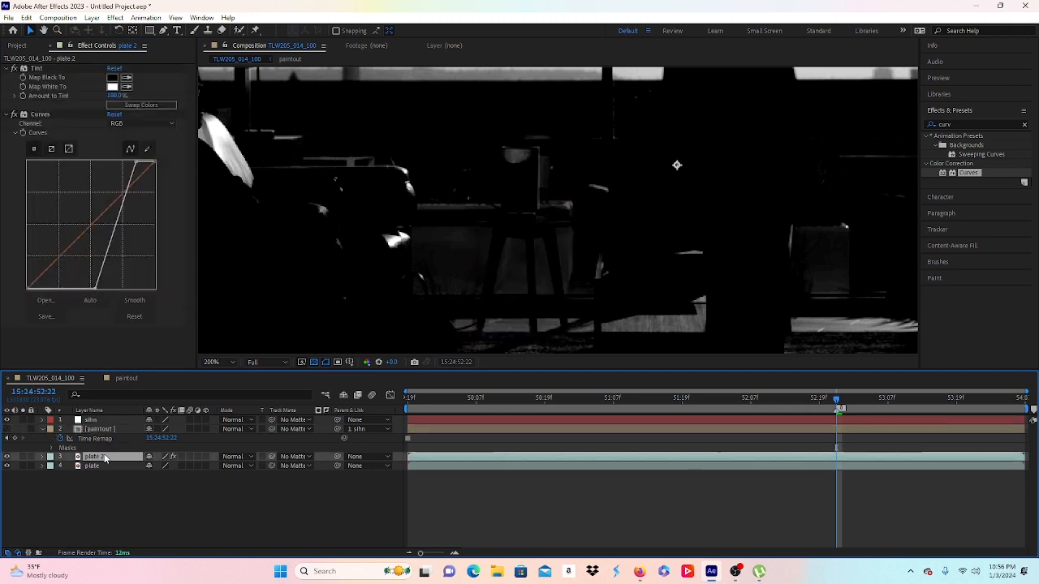
click(93, 294)
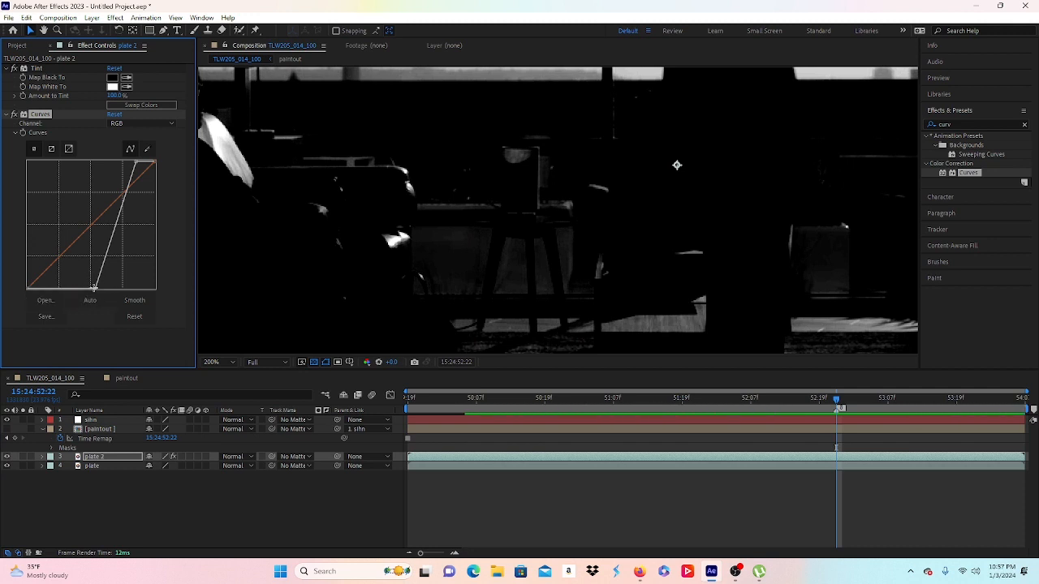
drag(95, 286, 55, 305)
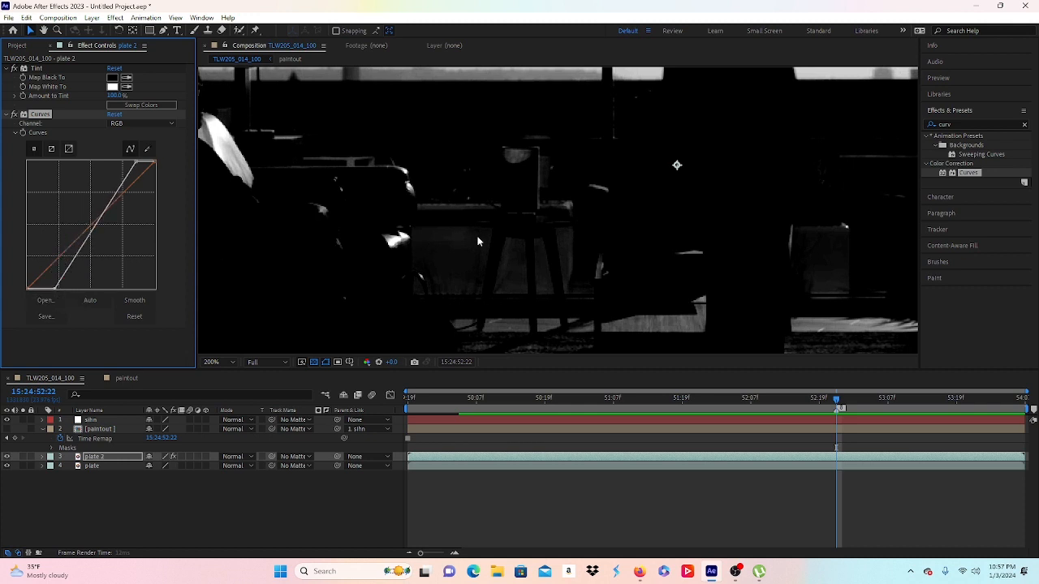
scroll(480, 234, down, 3)
scroll(485, 236, up, 1)
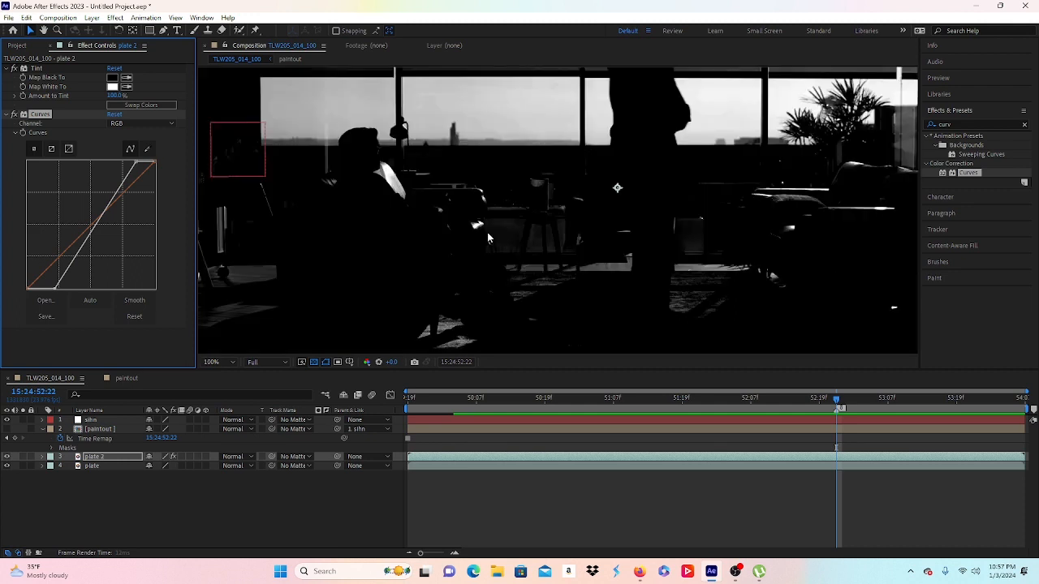
scroll(488, 237, up, 1)
scroll(488, 237, down, 1)
key(Delete)
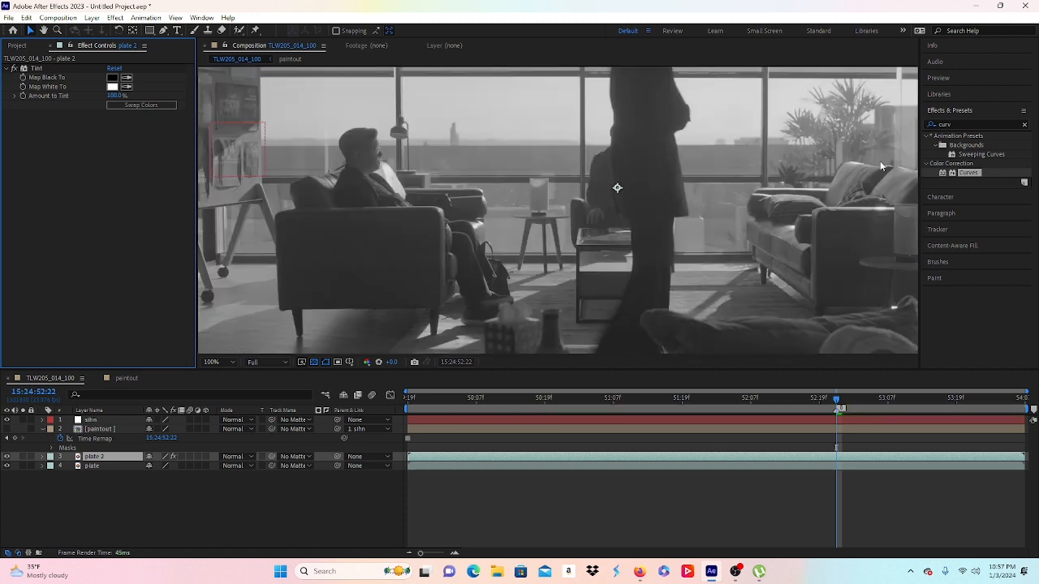
Step: Apply Levels to plate 2 and set Input White to 0.52 for stark black silhouettes
click(933, 116)
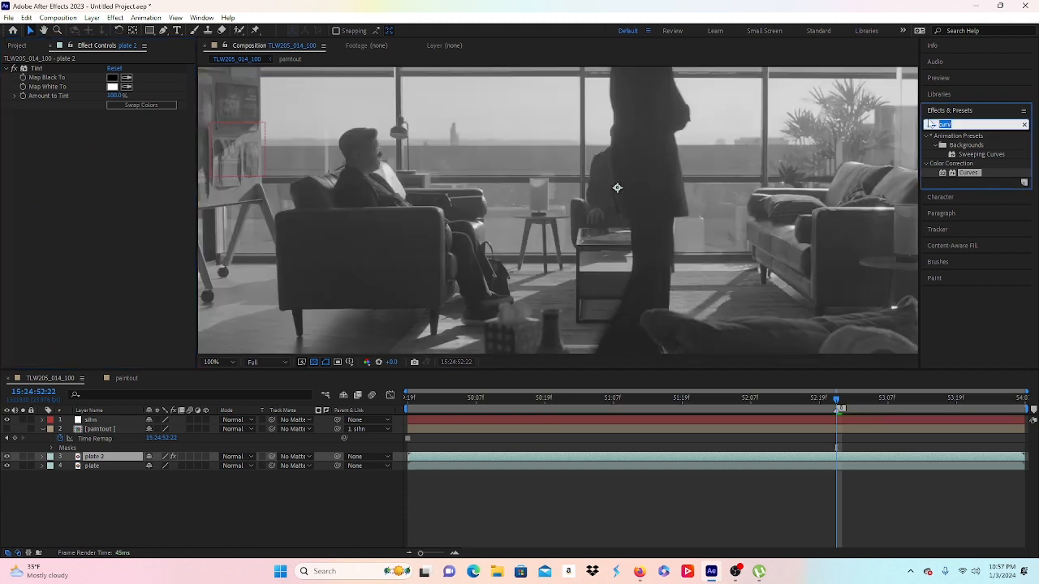
text(leve)
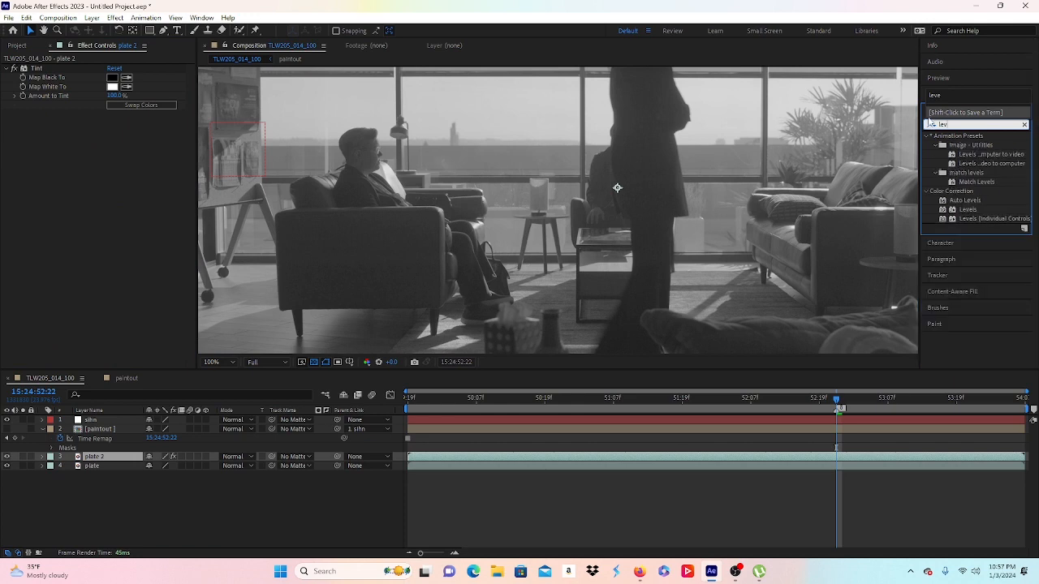
double_click(963, 212)
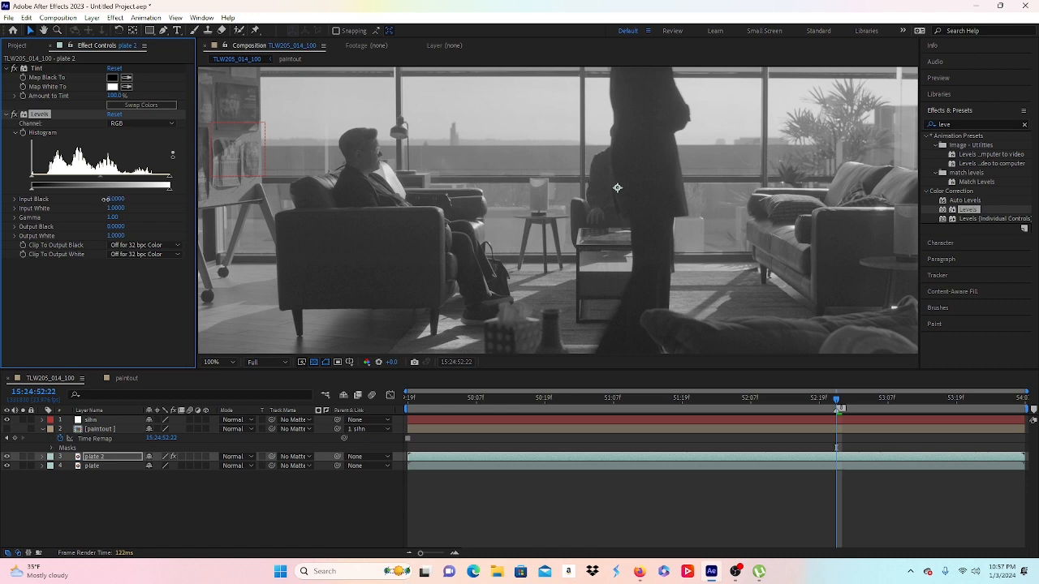
drag(105, 199, 125, 189)
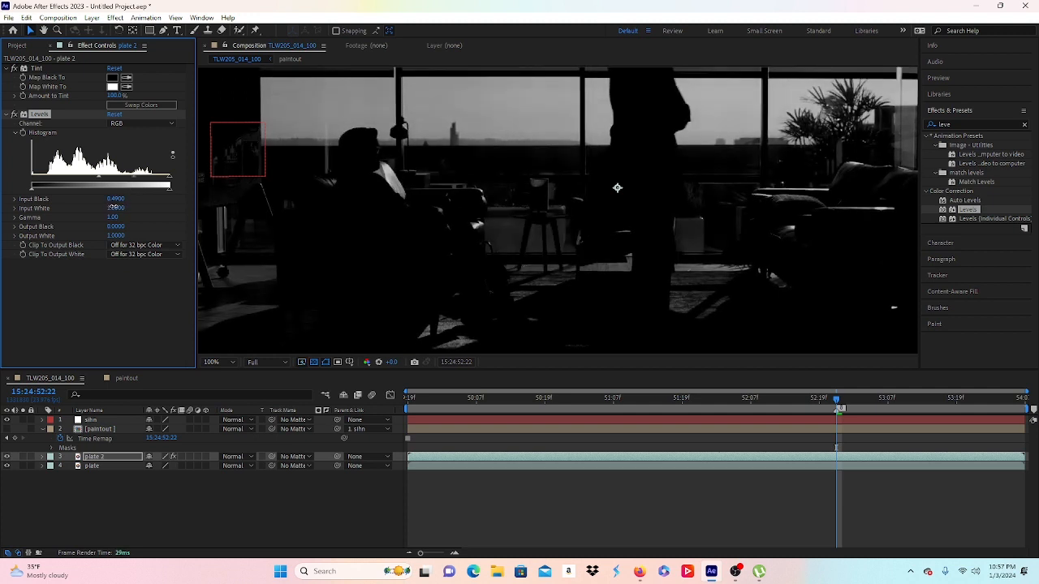
drag(113, 207, 71, 192)
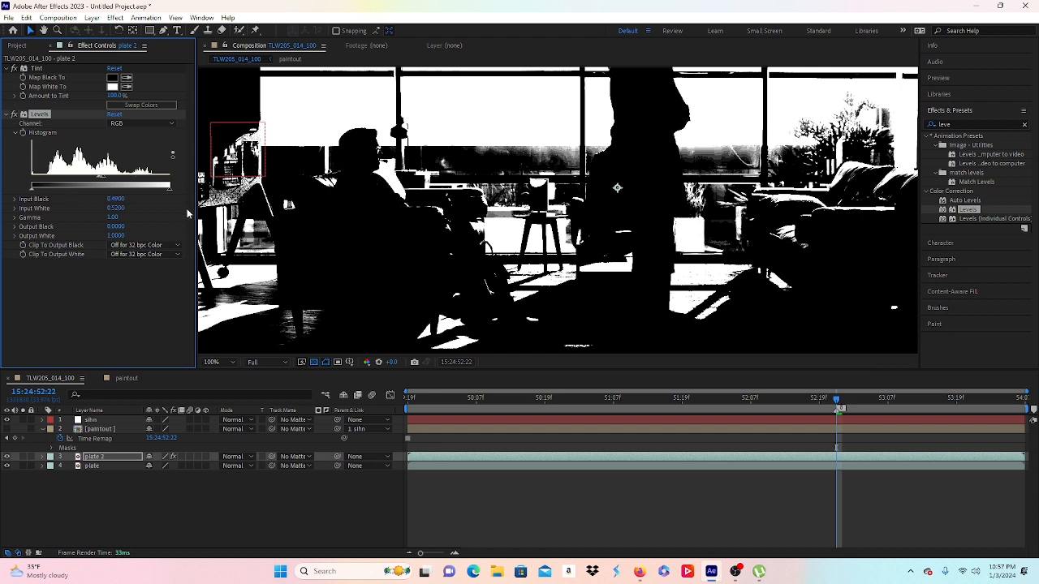
scroll(504, 221, up, 1)
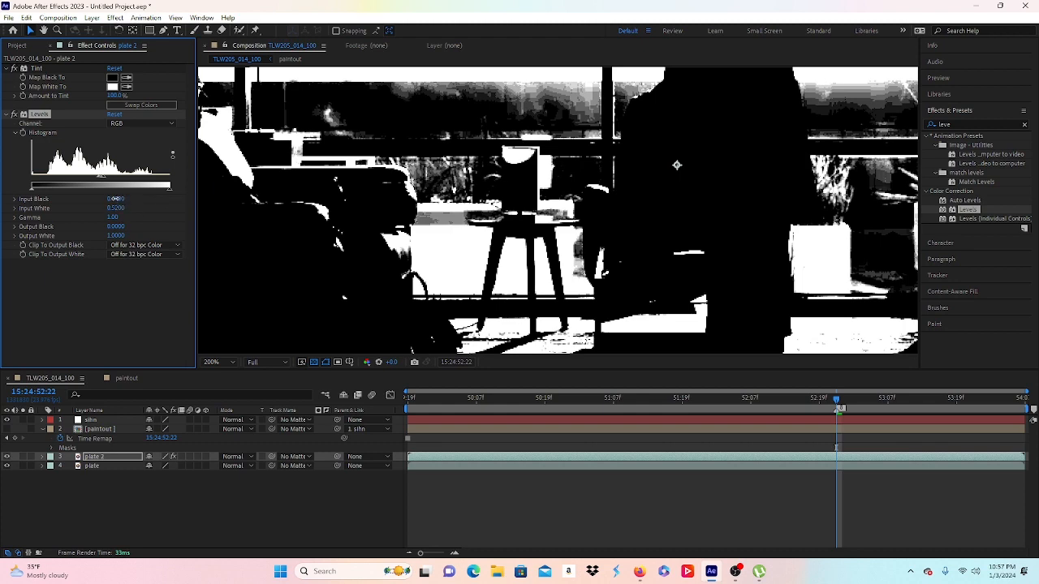
drag(115, 198, 106, 198)
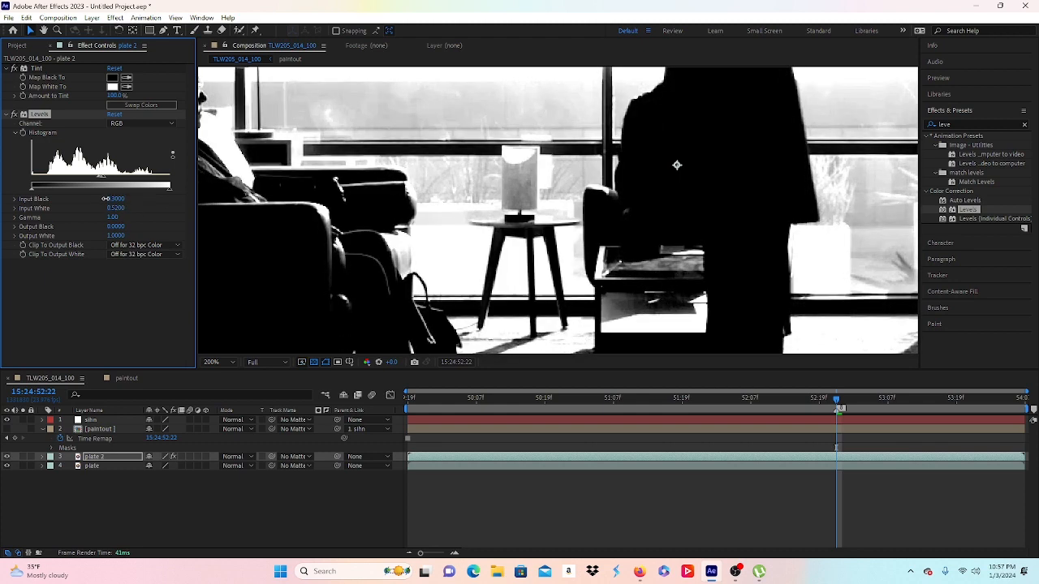
scroll(568, 198, down, 2)
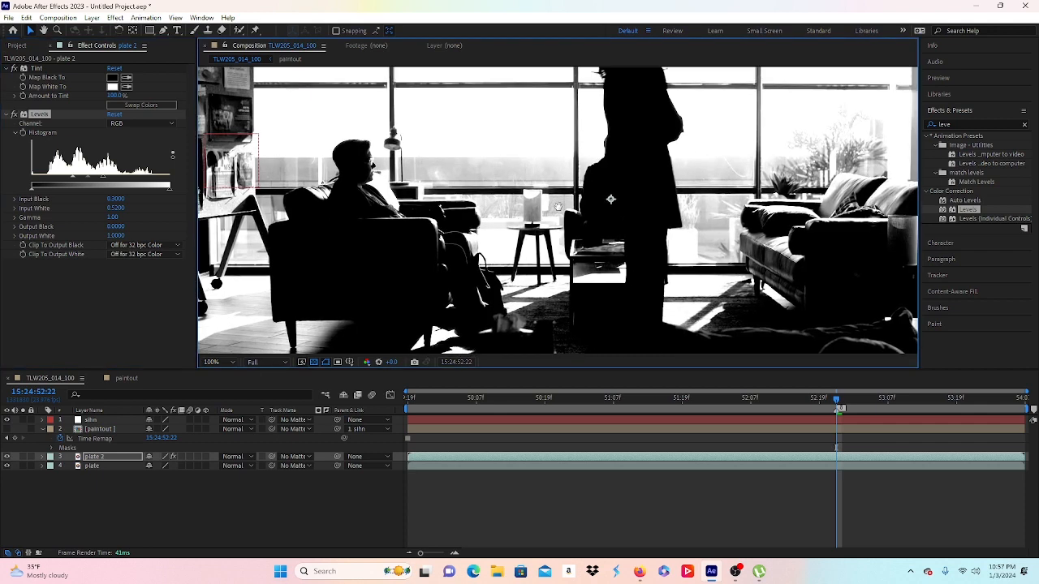
drag(558, 206, 541, 245)
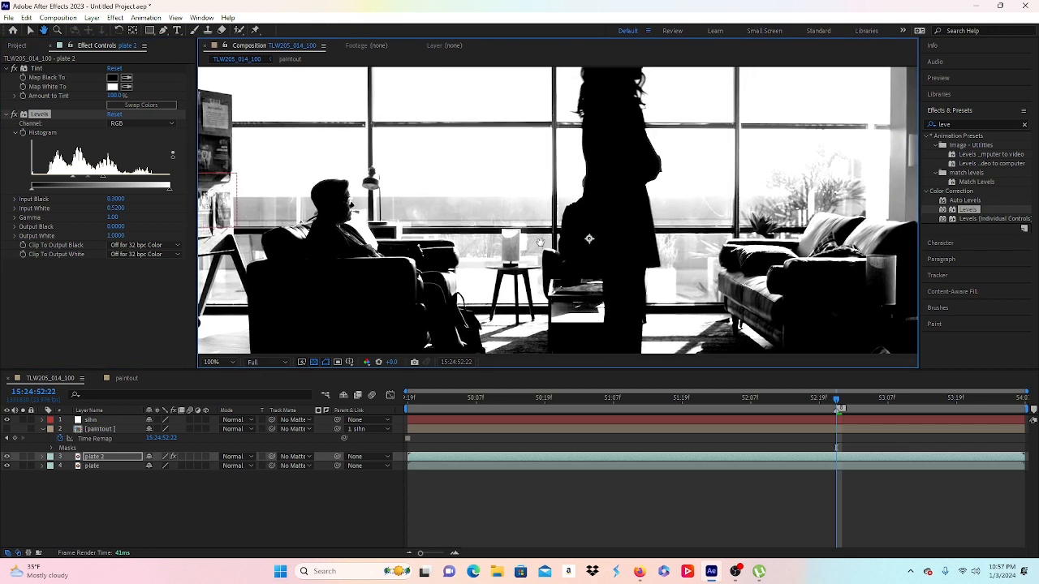
click(105, 461)
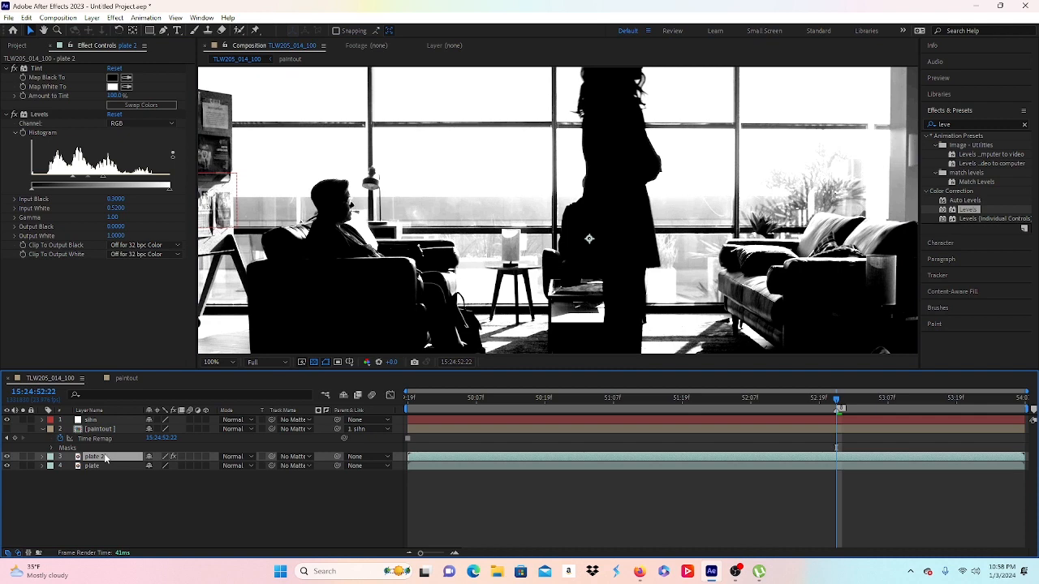
scroll(509, 279, up, 2)
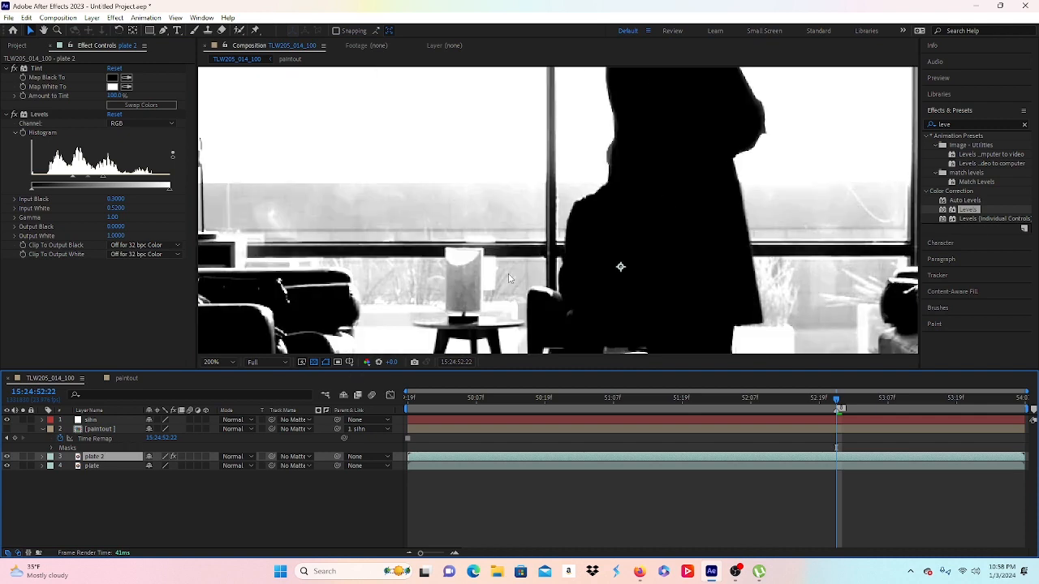
scroll(509, 283, down, 1)
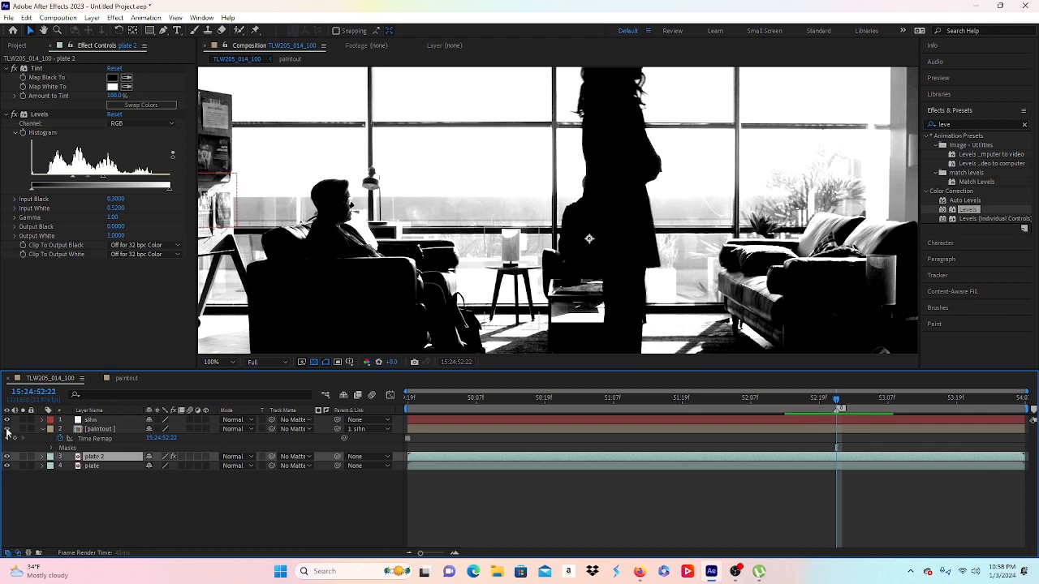
Step: Set paintout's track matte to plate 2 and switch it from Alpha to Luma Matte
click(293, 429)
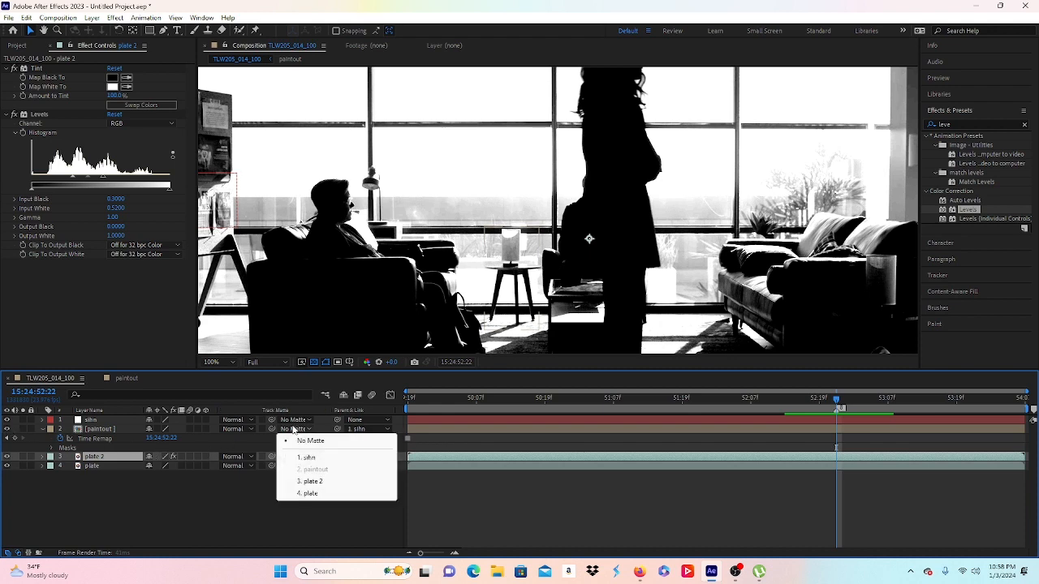
click(307, 482)
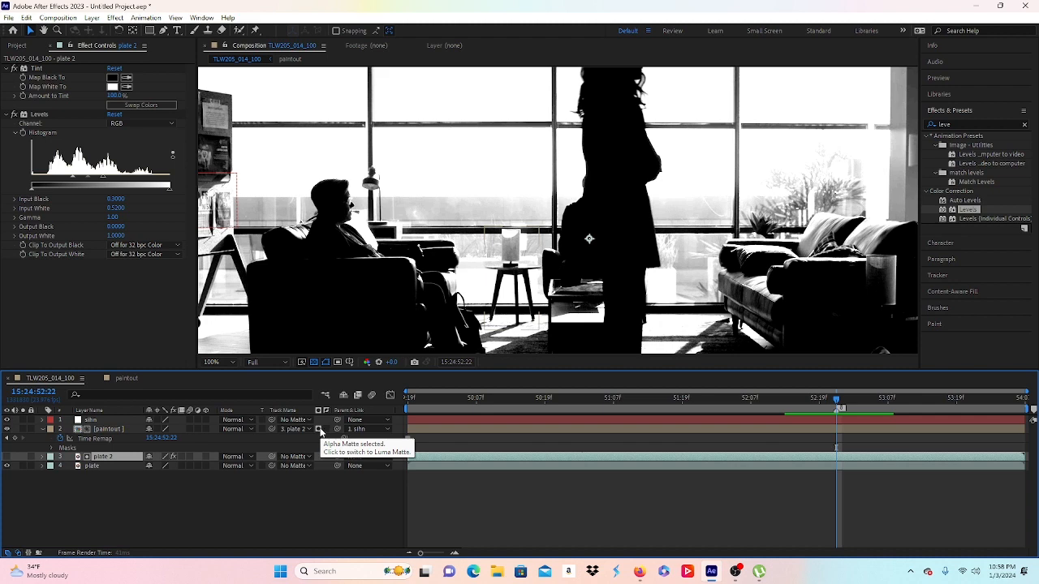
click(318, 429)
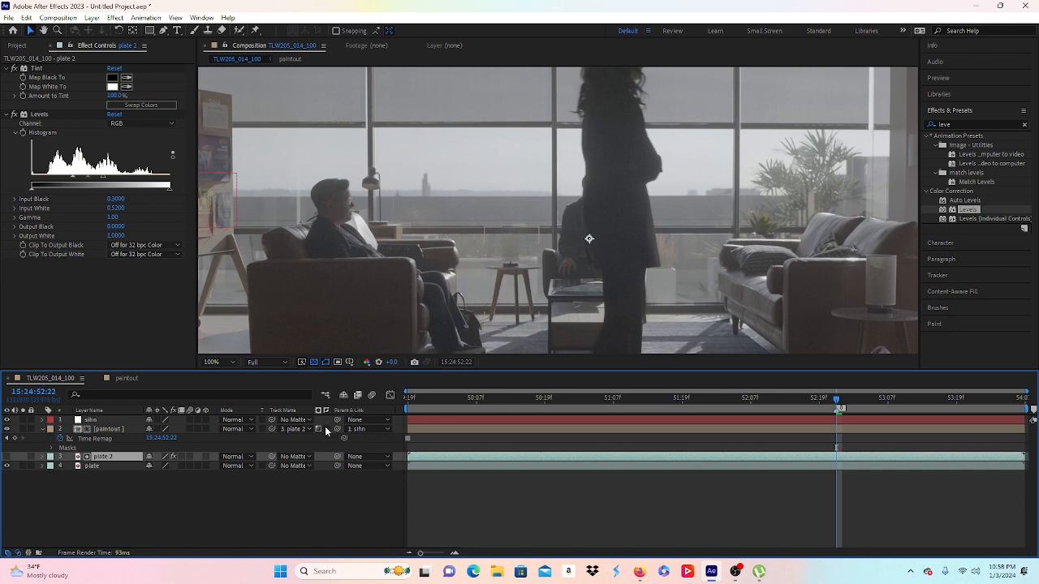
click(405, 399)
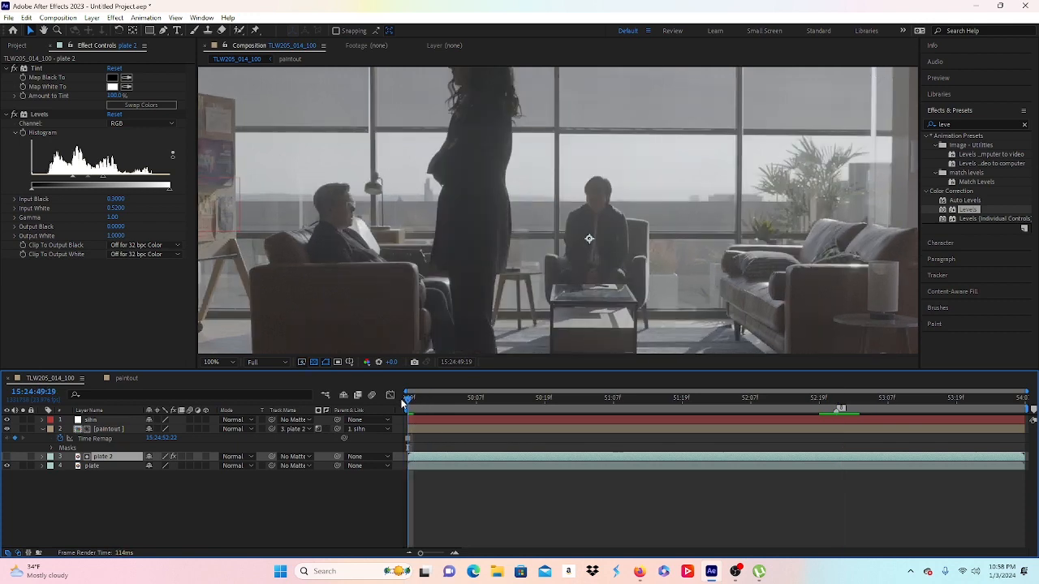
scroll(517, 333, up, 1)
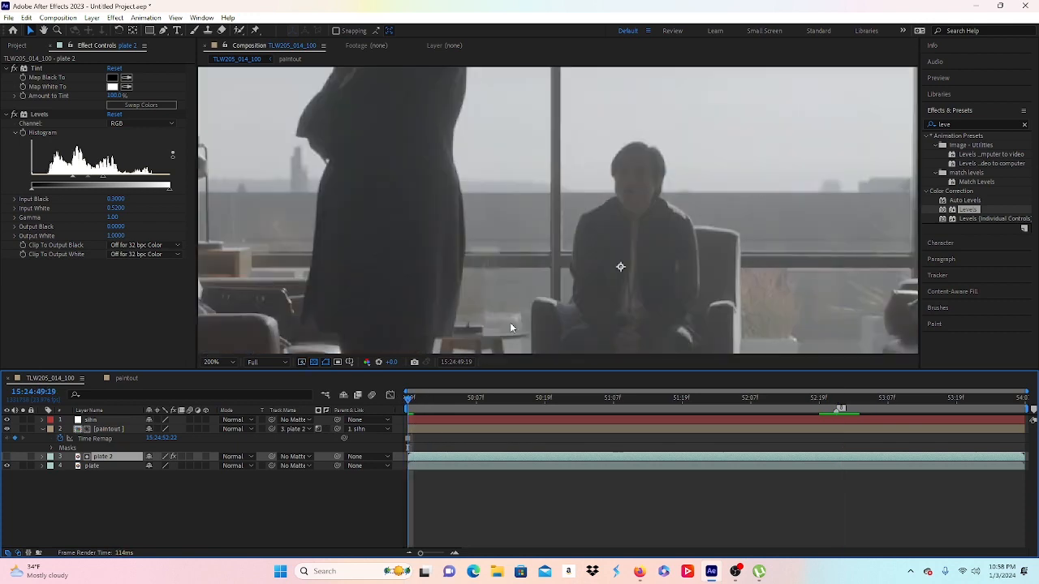
scroll(509, 322, up, 1)
drag(446, 397, 921, 386)
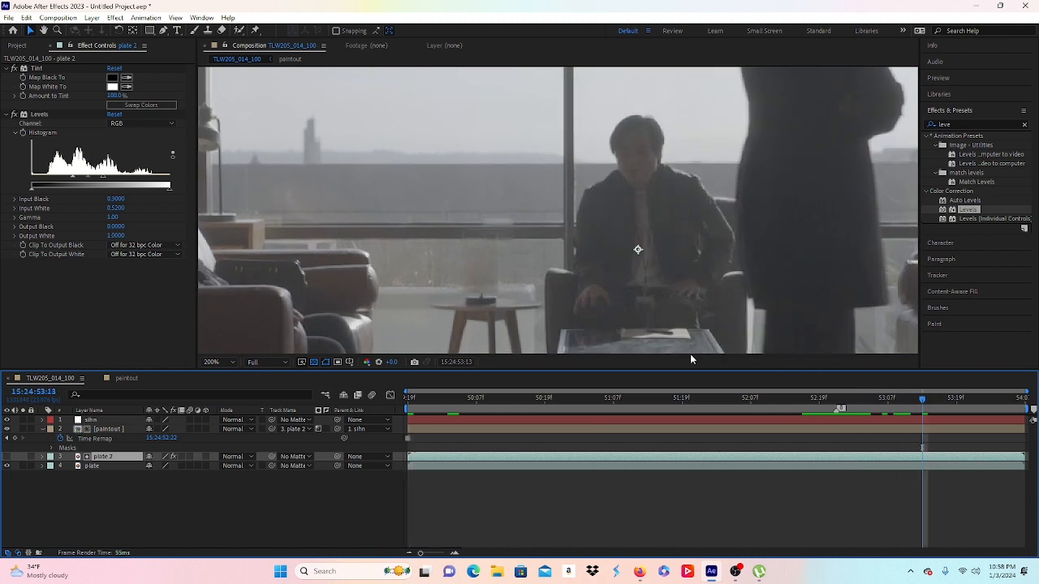
click(320, 429)
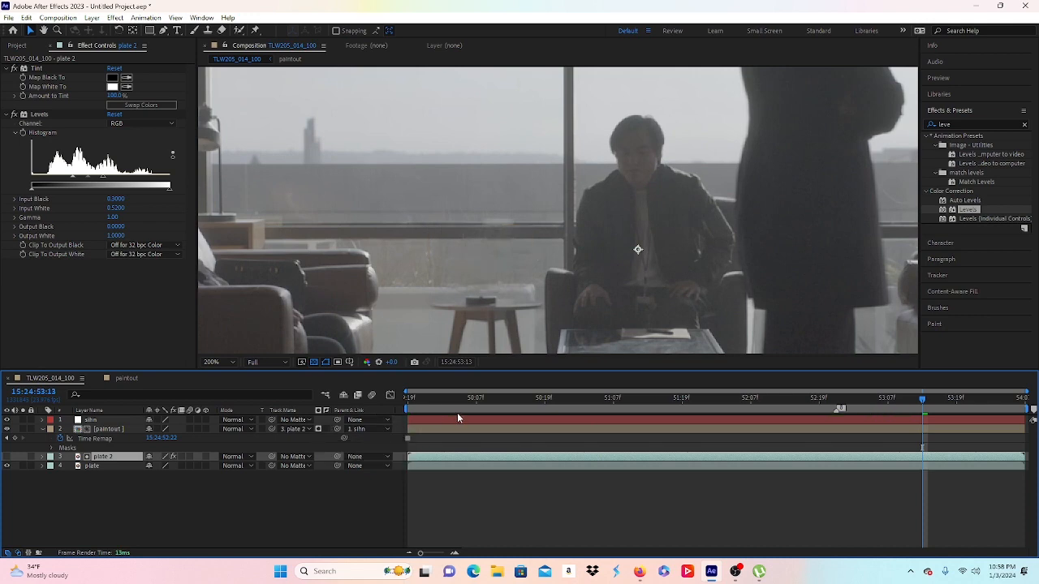
drag(471, 398, 390, 403)
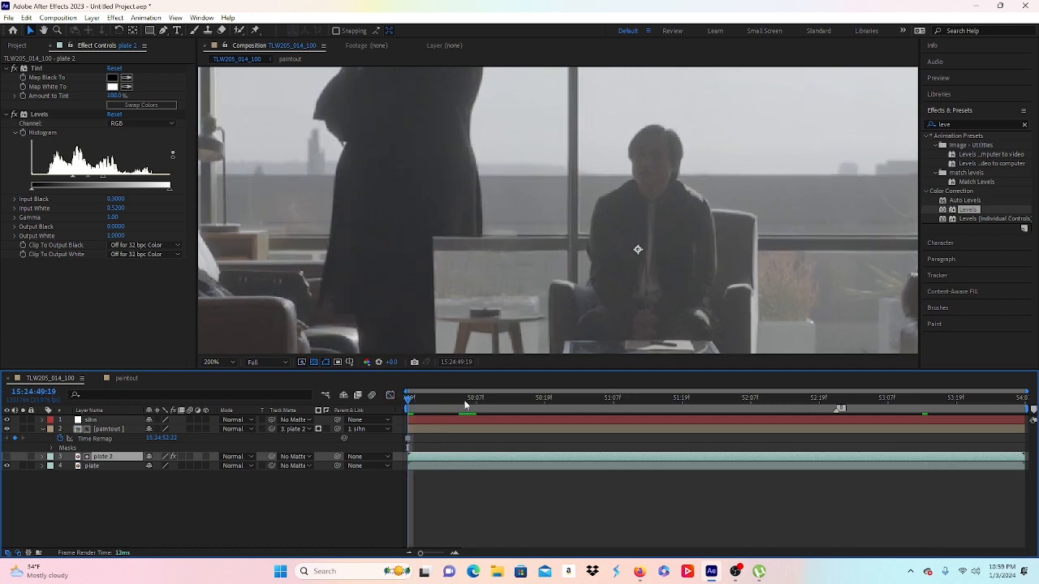
drag(473, 404, 782, 403)
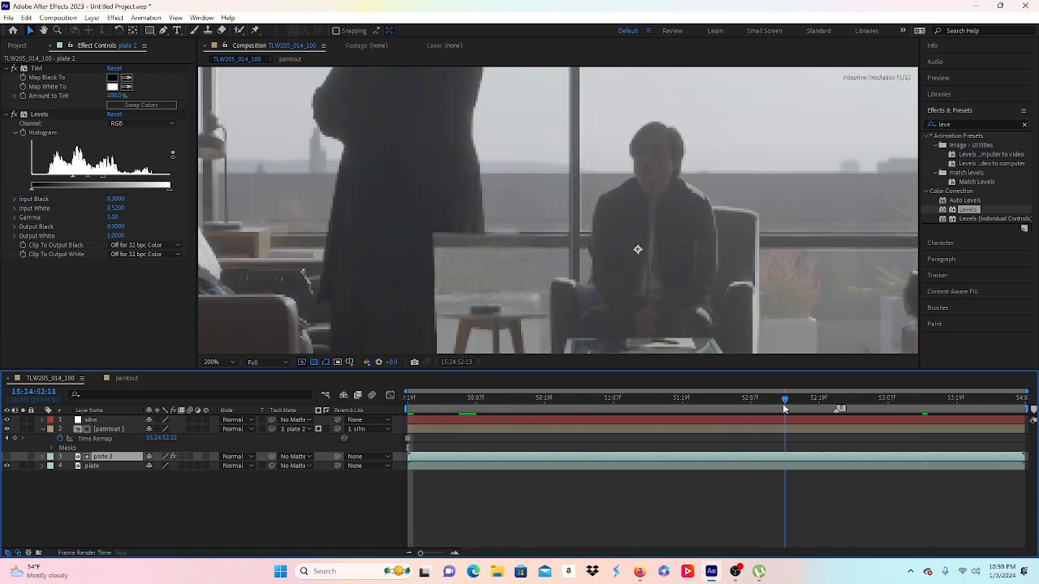
click(317, 429)
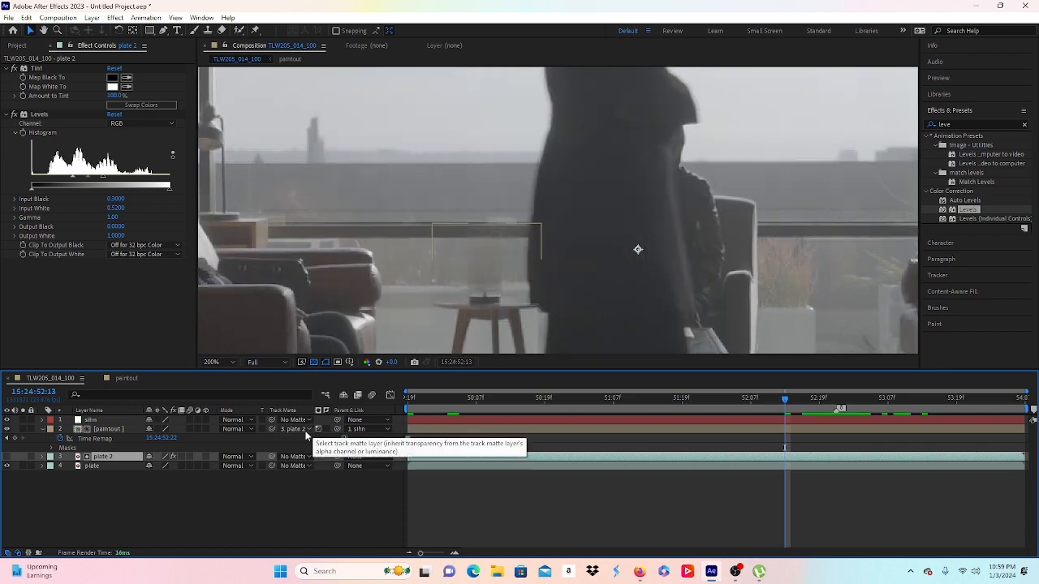
scroll(494, 241, down, 2)
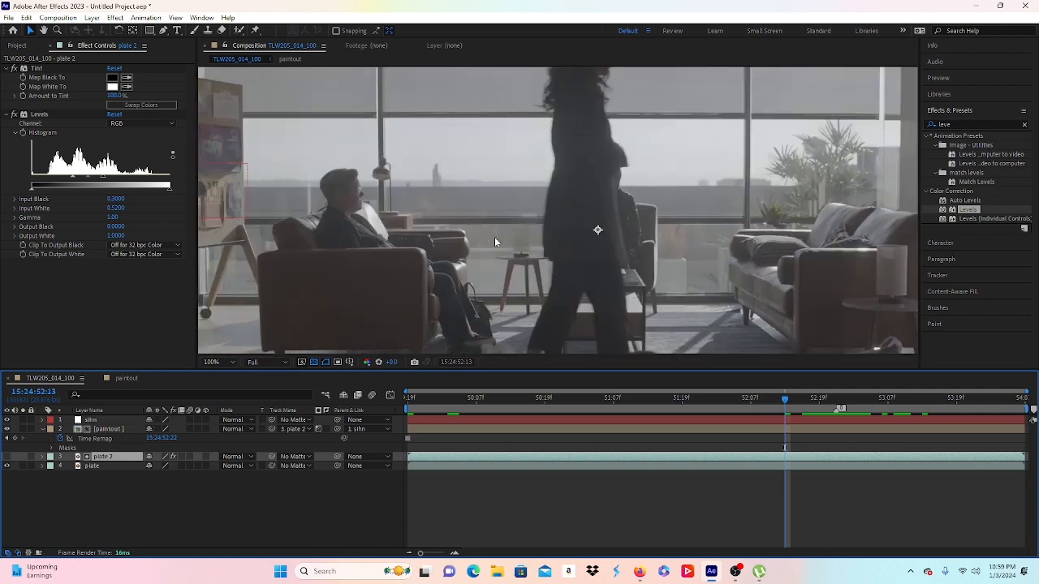
scroll(488, 255, up, 2)
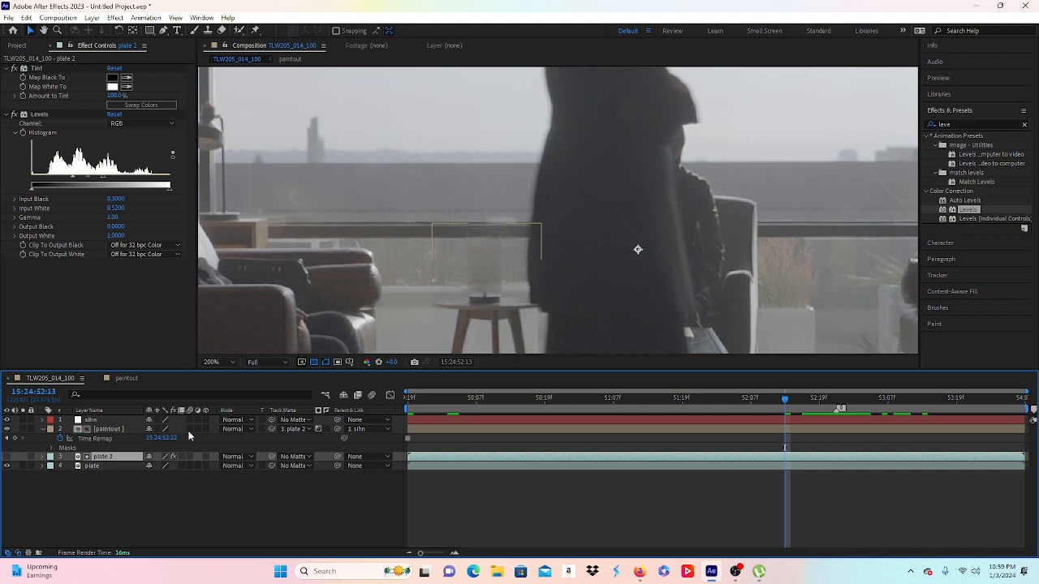
Step: Set paintout's matte to No Matte, show plate 2 alone, and adjust its Levels Input White to harden the silhouette
click(293, 429)
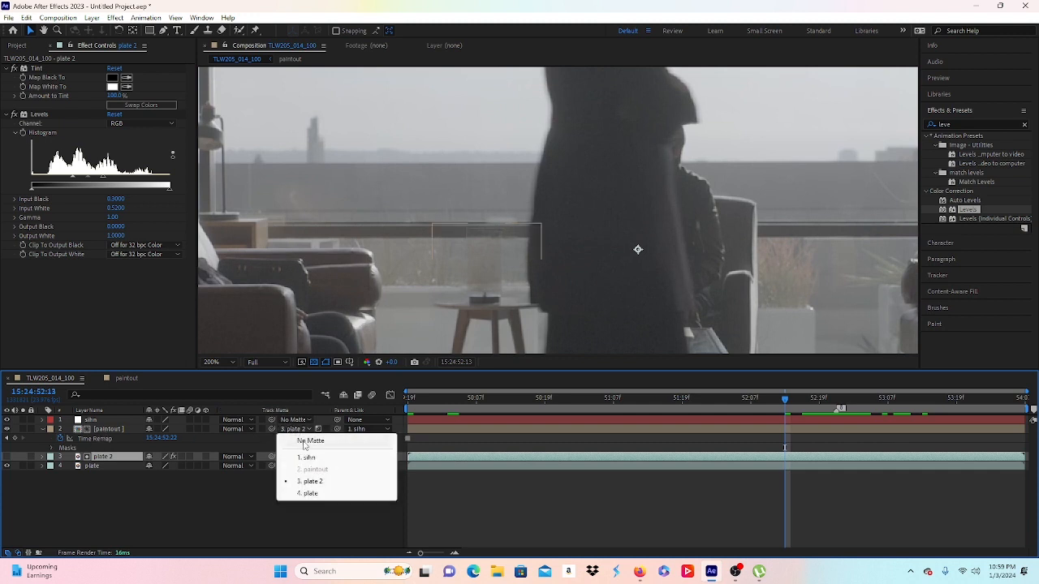
click(303, 443)
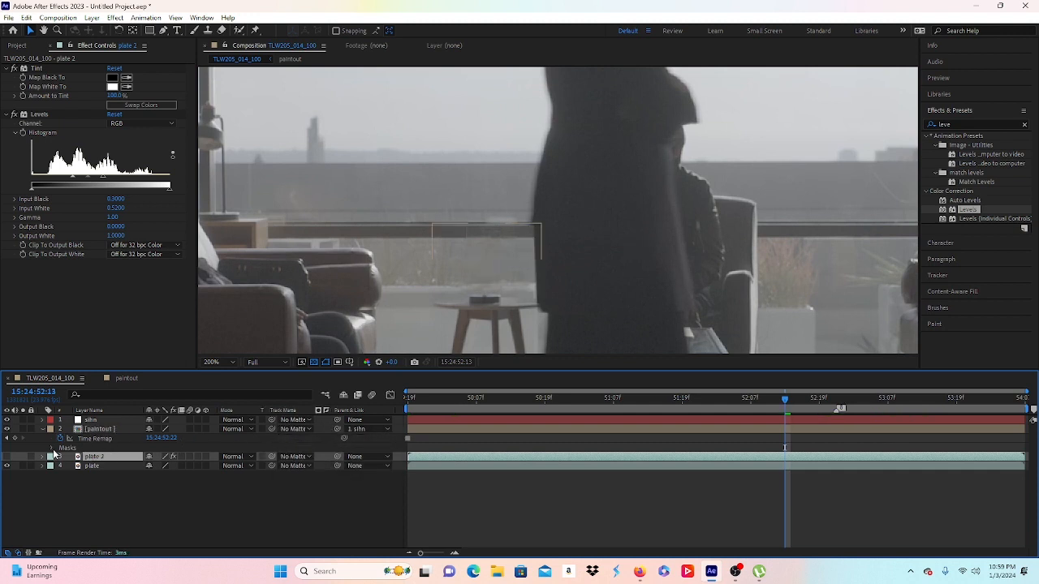
click(7, 457)
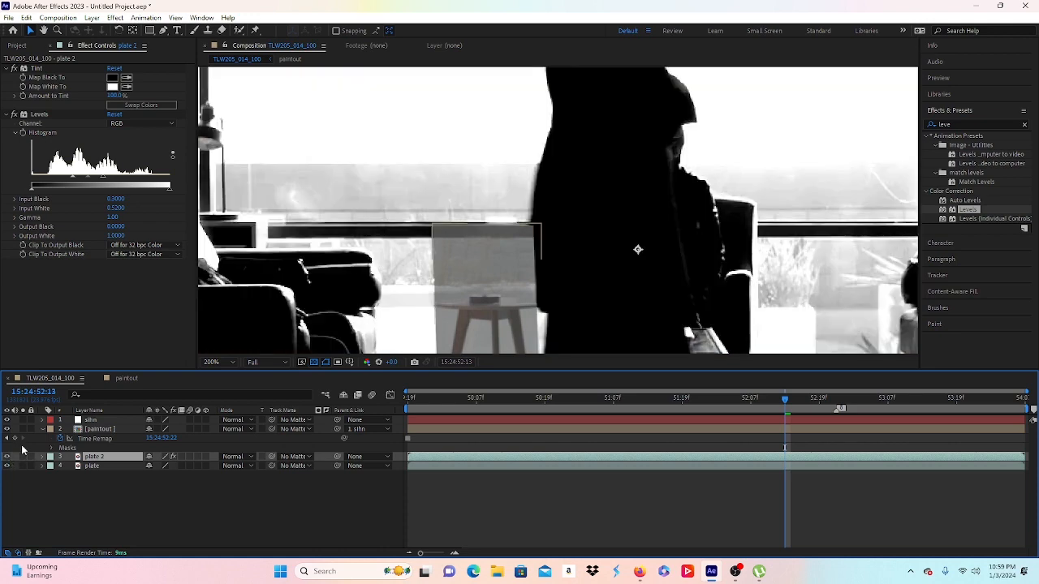
click(7, 429)
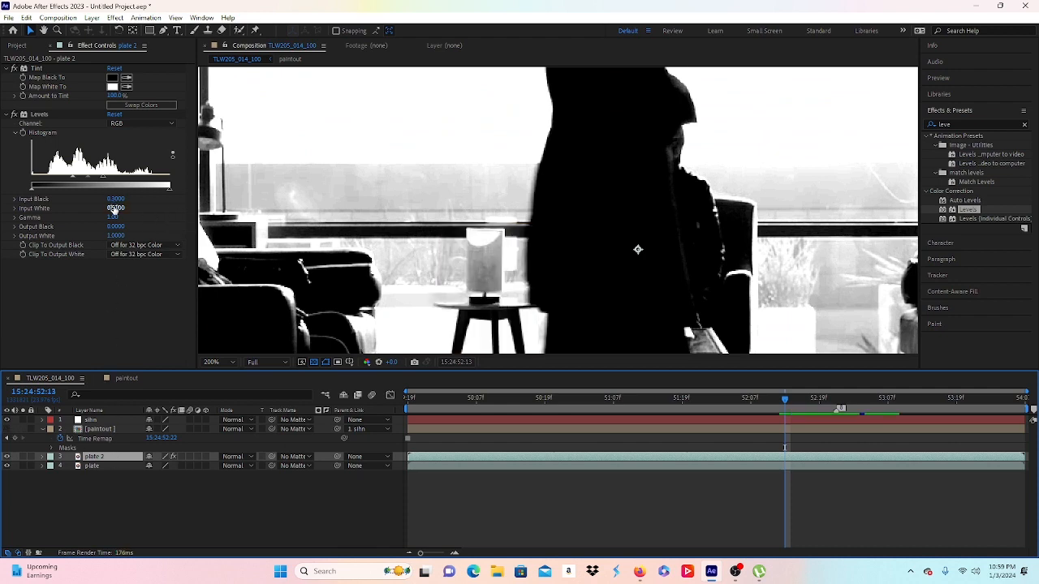
drag(117, 208, 100, 201)
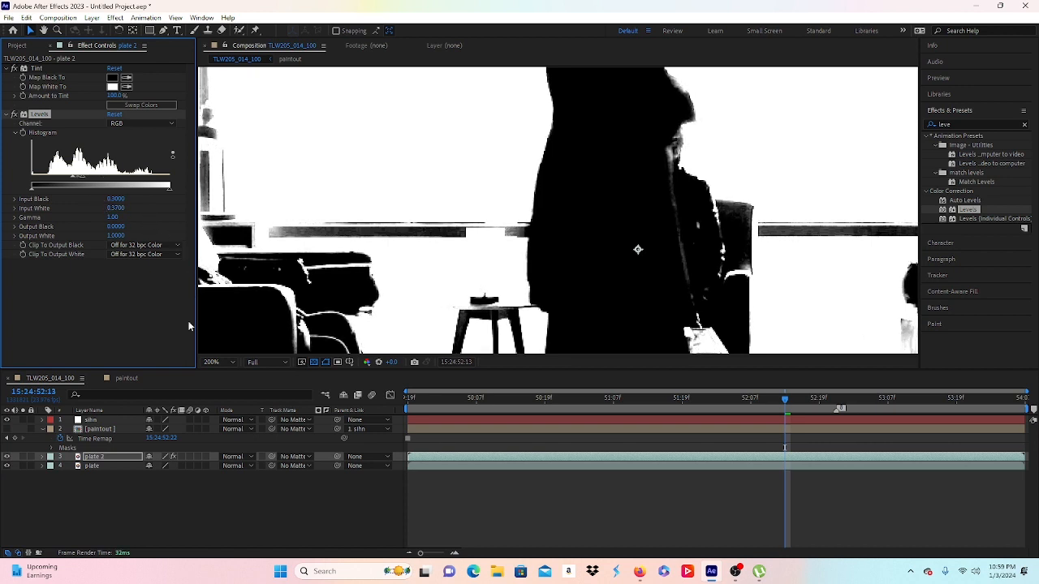
Step: Show paintout again and re-apply plate 2 as its luma matte, hiding the matte copy
click(9, 432)
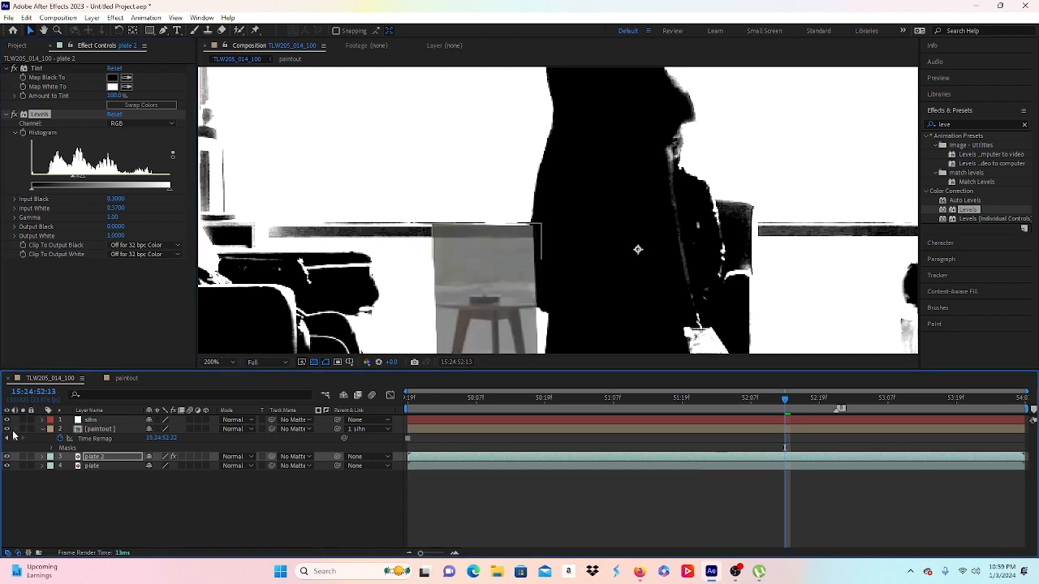
click(114, 455)
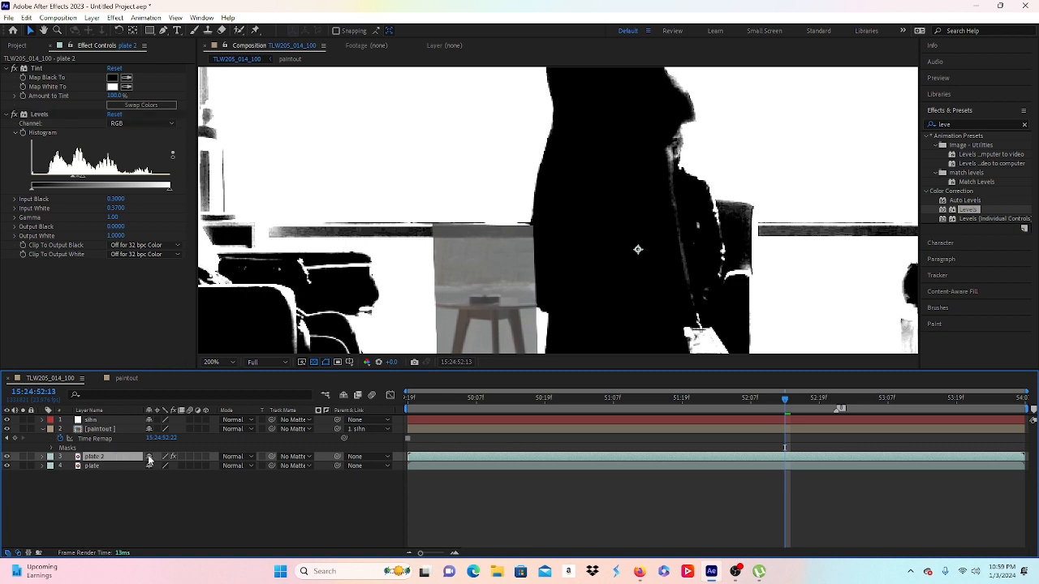
click(297, 431)
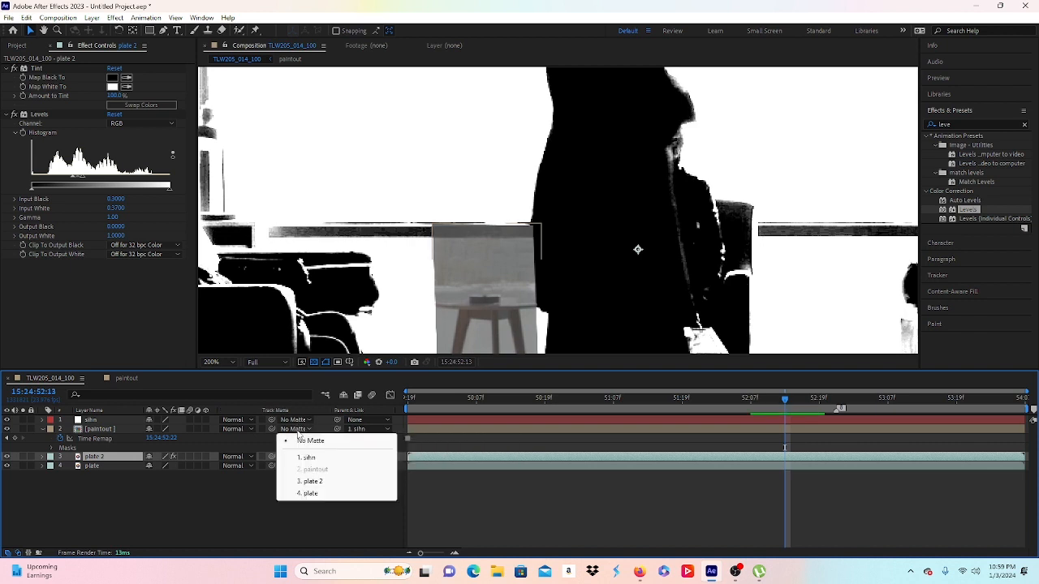
click(312, 482)
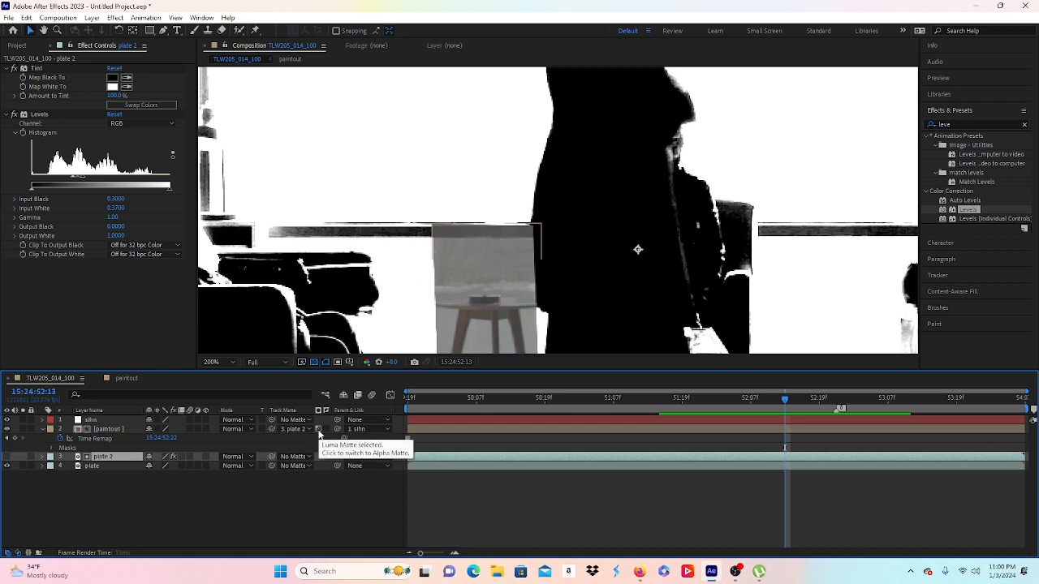
click(319, 435)
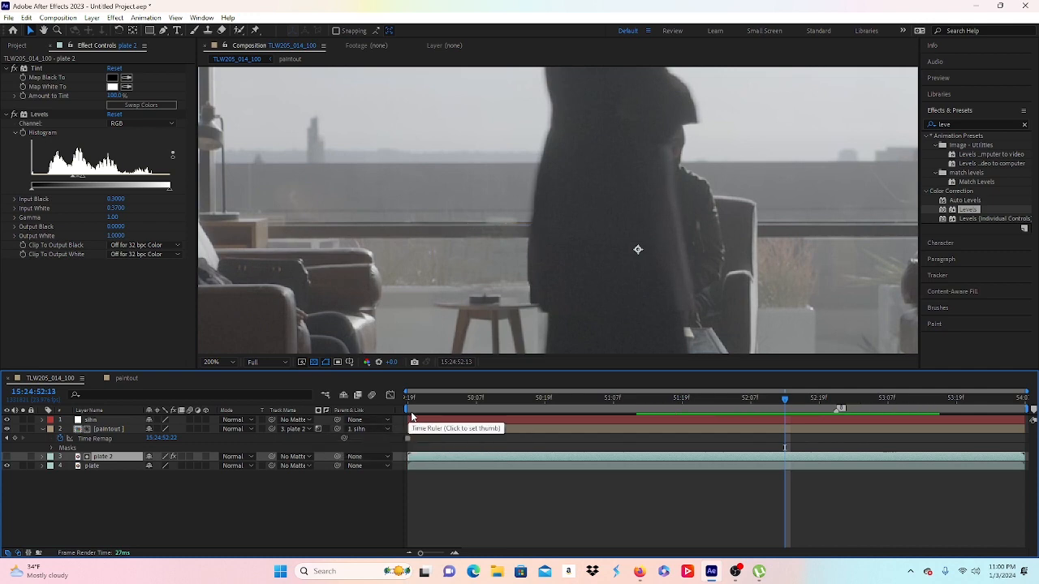
drag(448, 402, 397, 407)
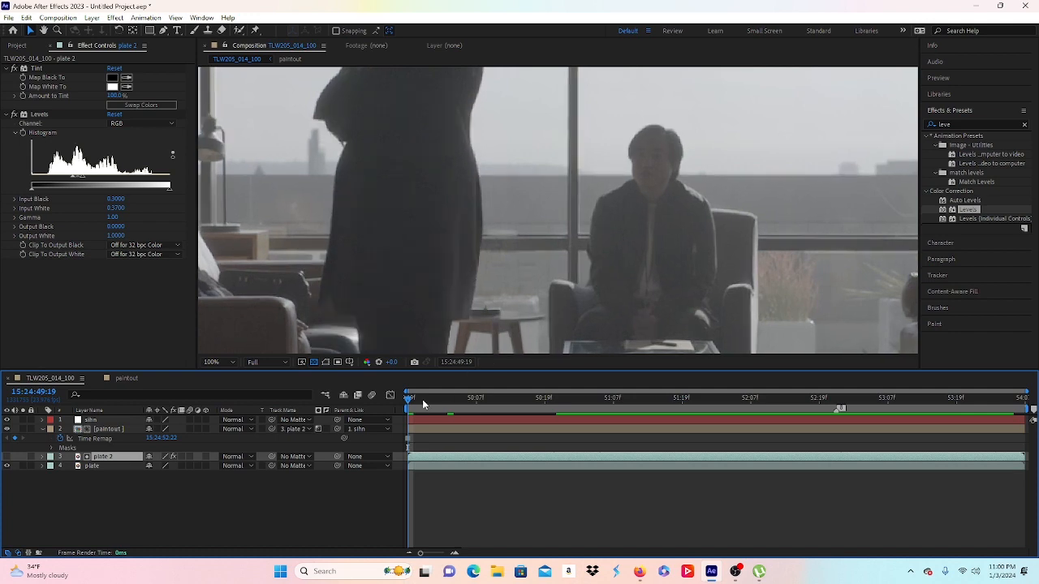
key(space)
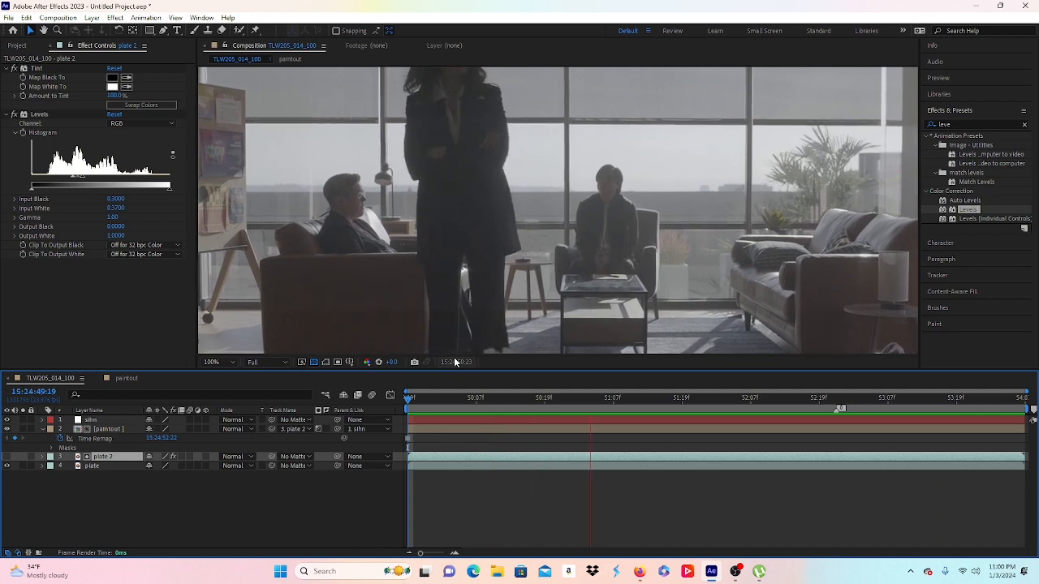
key(space)
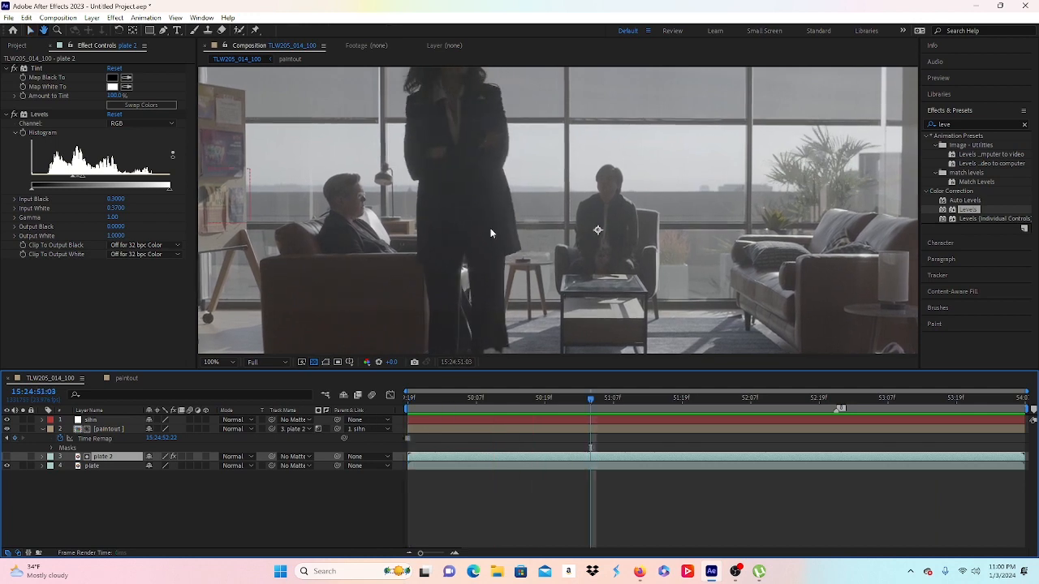